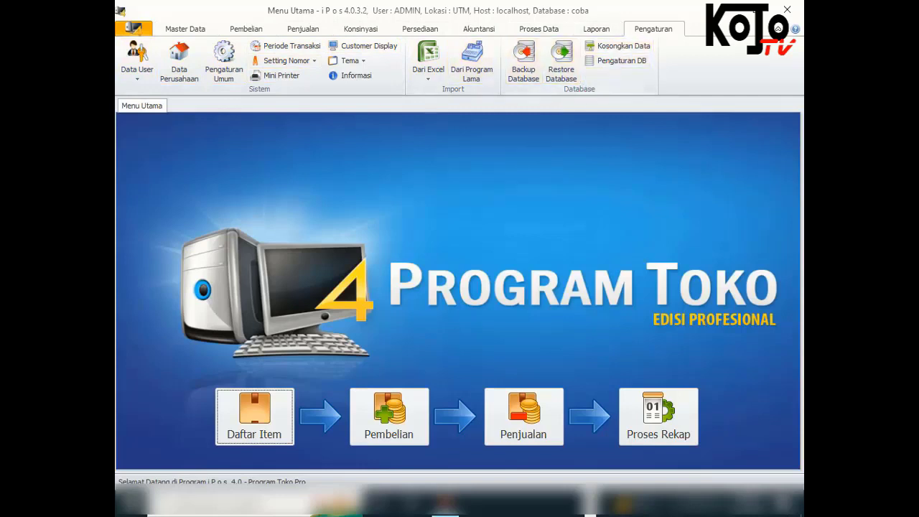
Open Daftar User from Pengaturan > Data User and start a blank Tambah / Edit User form
click(137, 64)
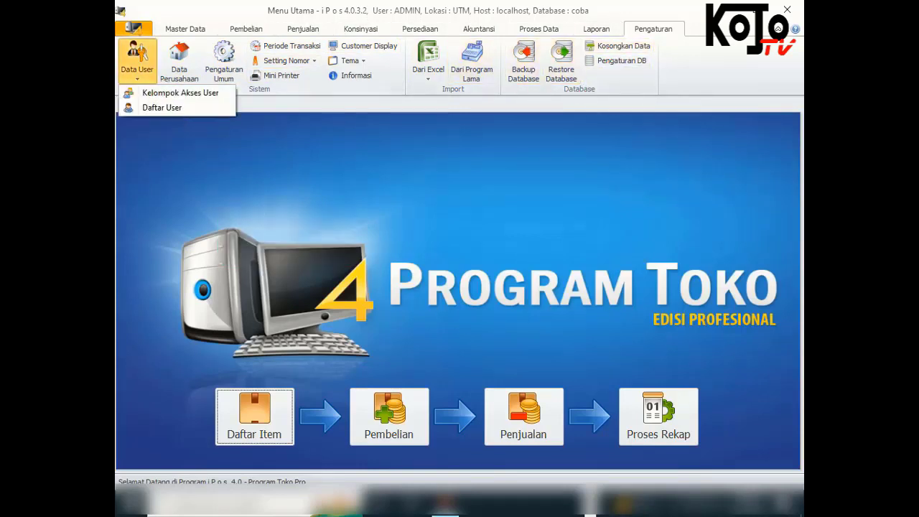
click(162, 107)
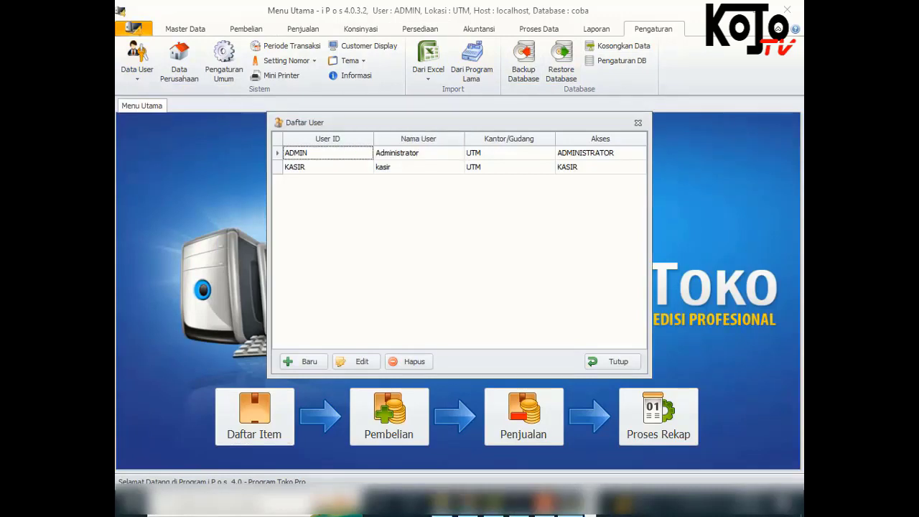
drag(343, 125, 343, 139)
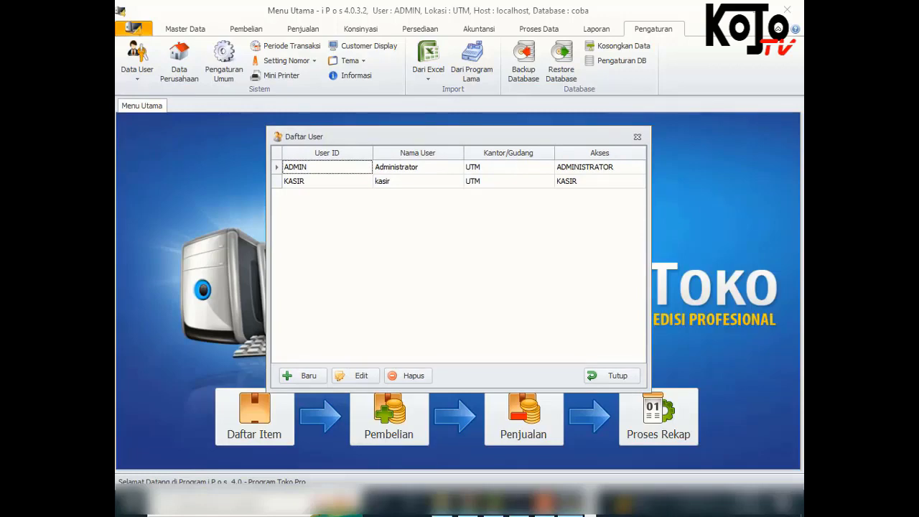
click(303, 376)
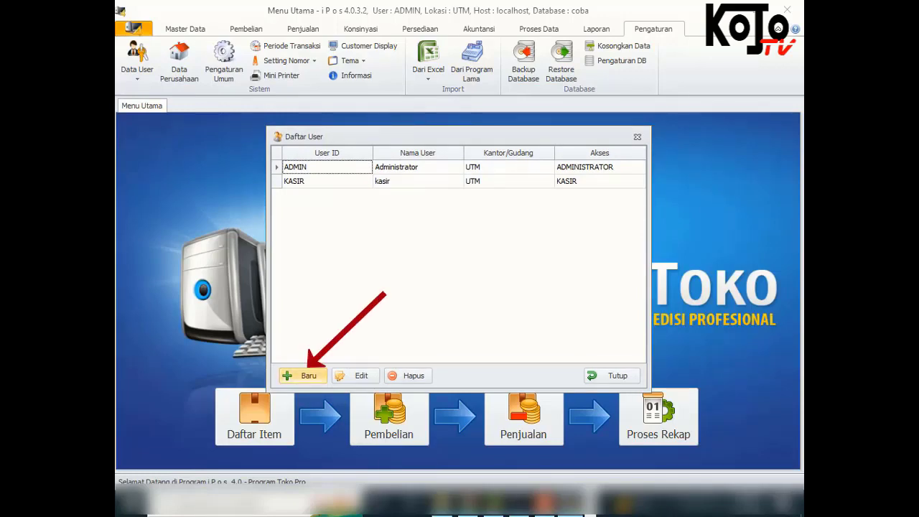
drag(476, 124, 523, 117)
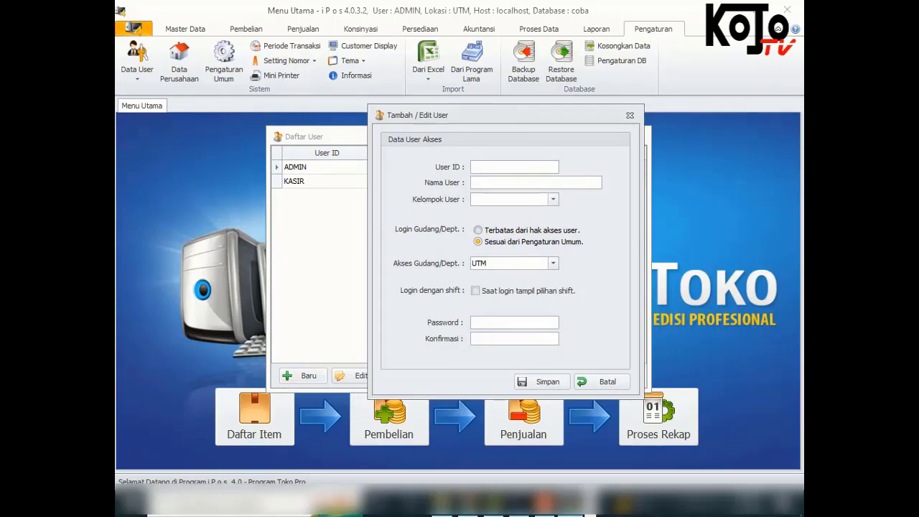
Enter the new user's ID and full name in capitals, and assign the KASIR user group
text(budi)
key(Tab)
click(553, 200)
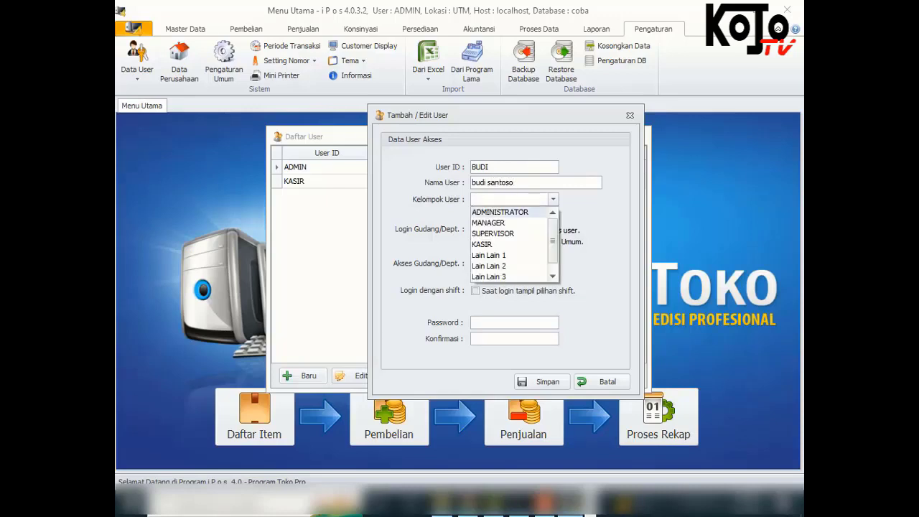
key(Return)
key(shift+Tab)
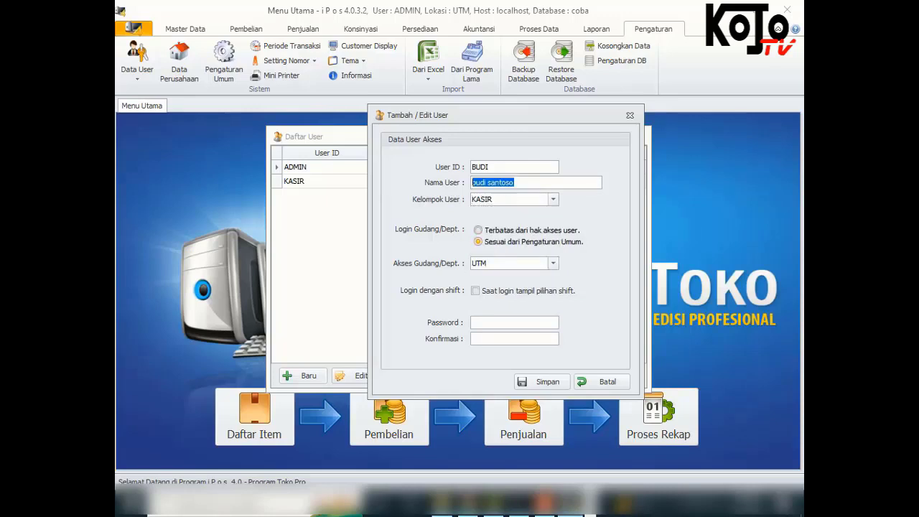
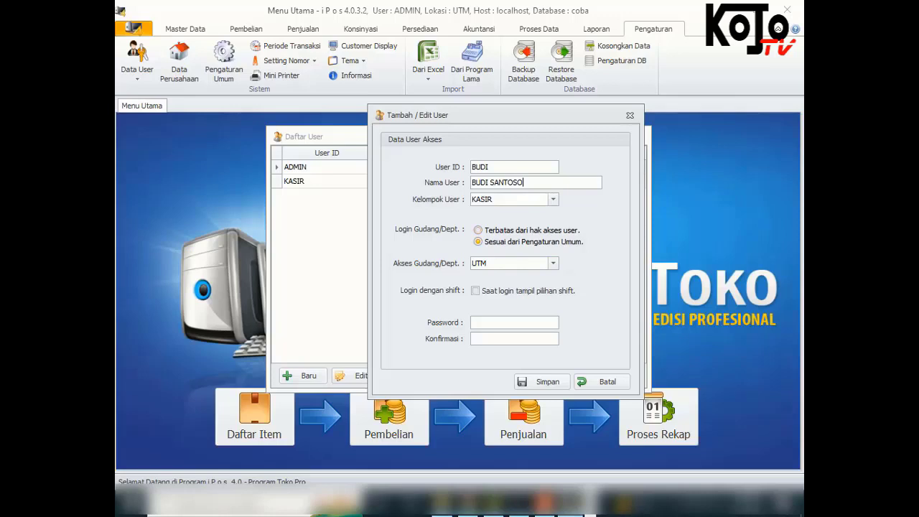
Set warehouse login to Terbatas, enable shift choice at login, and enter a matching password
click(479, 231)
key(Tab)
key(Tab)
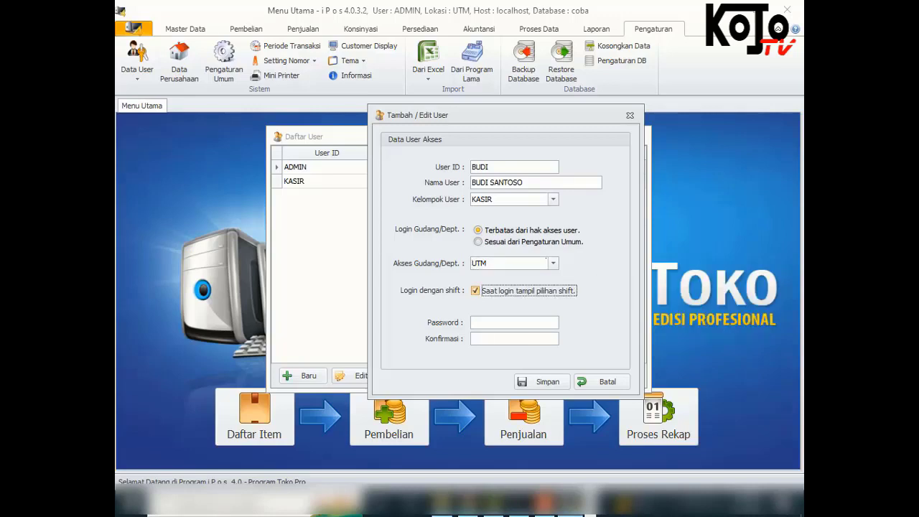
key(space)
key(Tab)
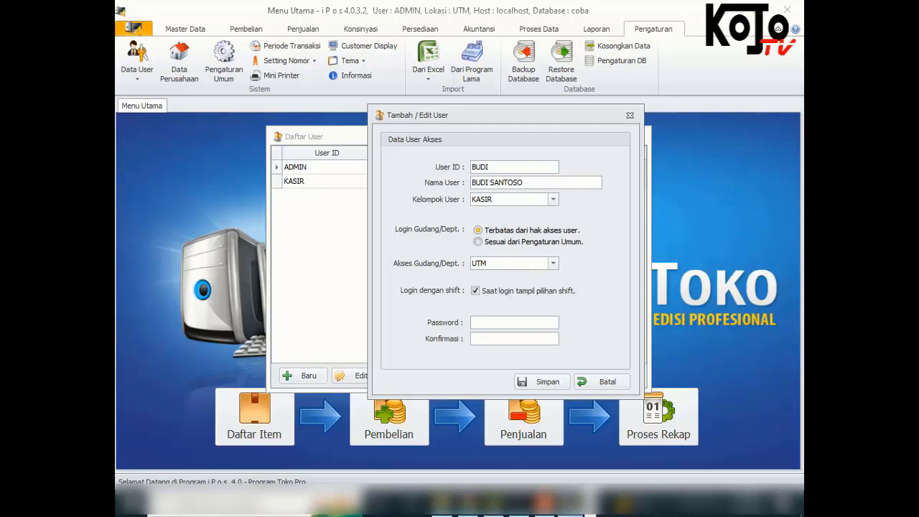
text(1234)
key(Tab)
text(1234)
Save the new cashier user and return to the Daftar User list
click(543, 382)
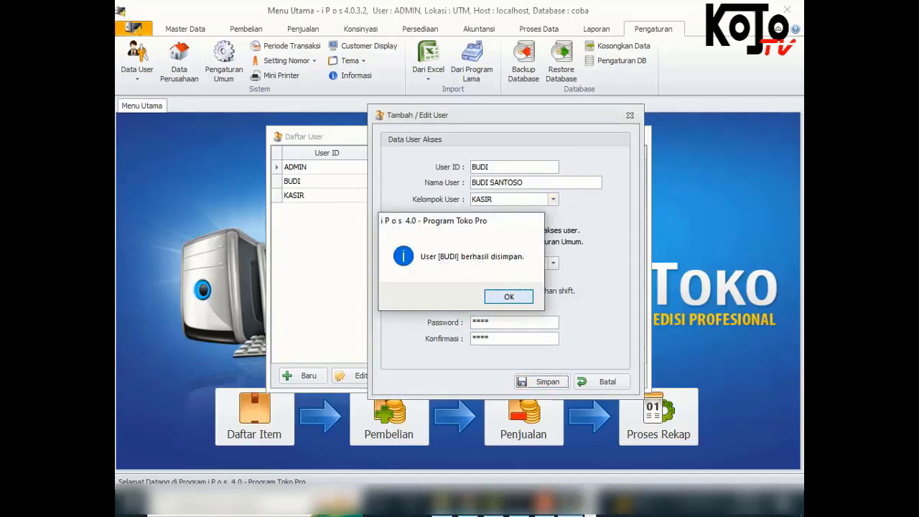
key(Return)
click(603, 381)
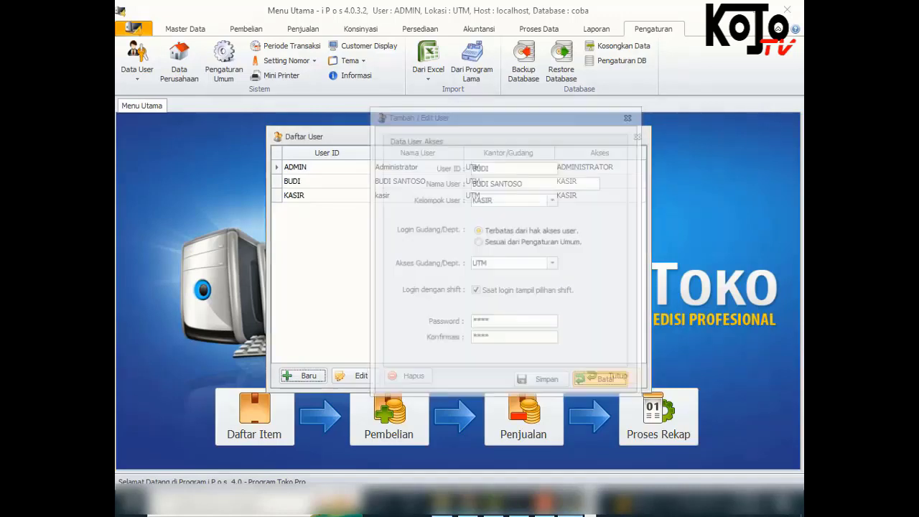
Reopen the new user's record, save it again, and close Daftar User
click(327, 182)
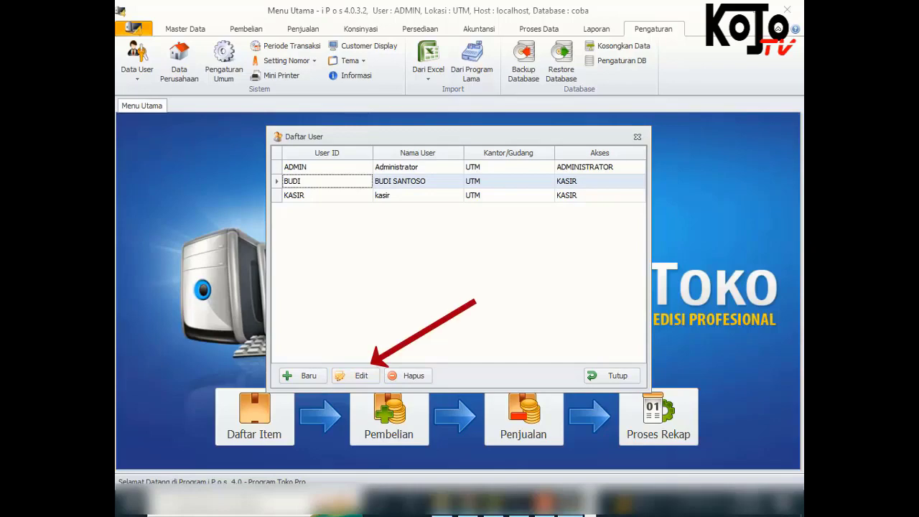
click(356, 375)
click(495, 388)
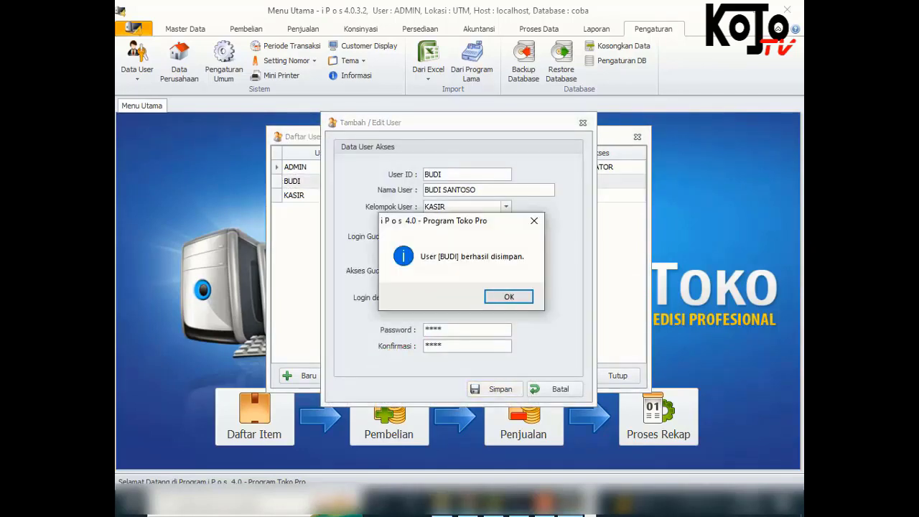
click(508, 296)
click(553, 388)
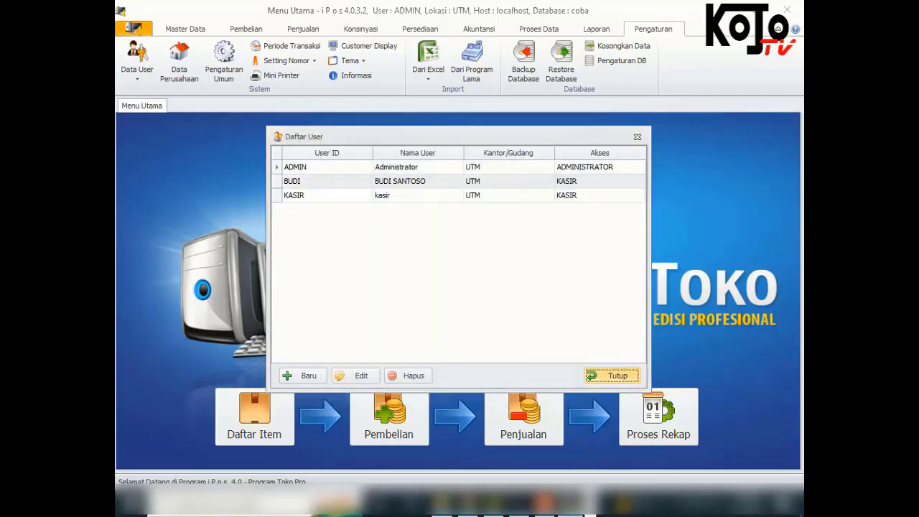
click(616, 375)
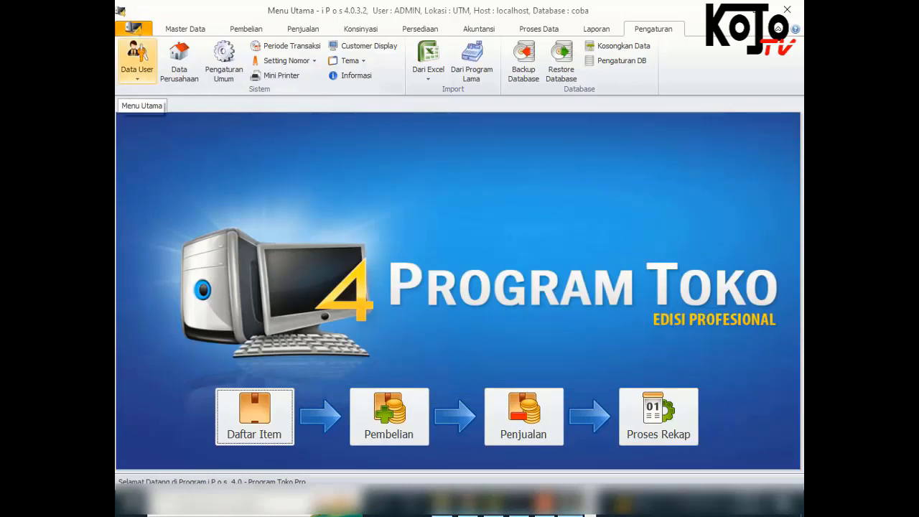
Open Kelompok Akses User and show the KASIR group's access rights
click(137, 63)
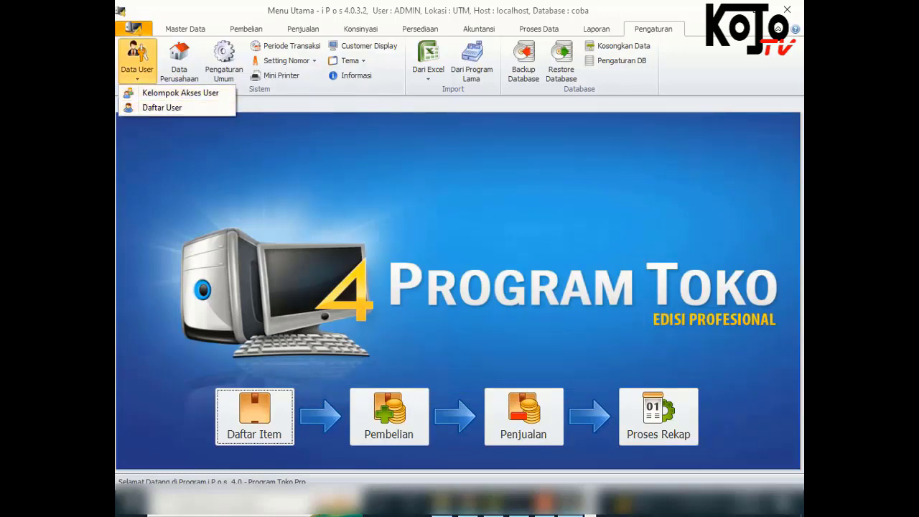
click(137, 63)
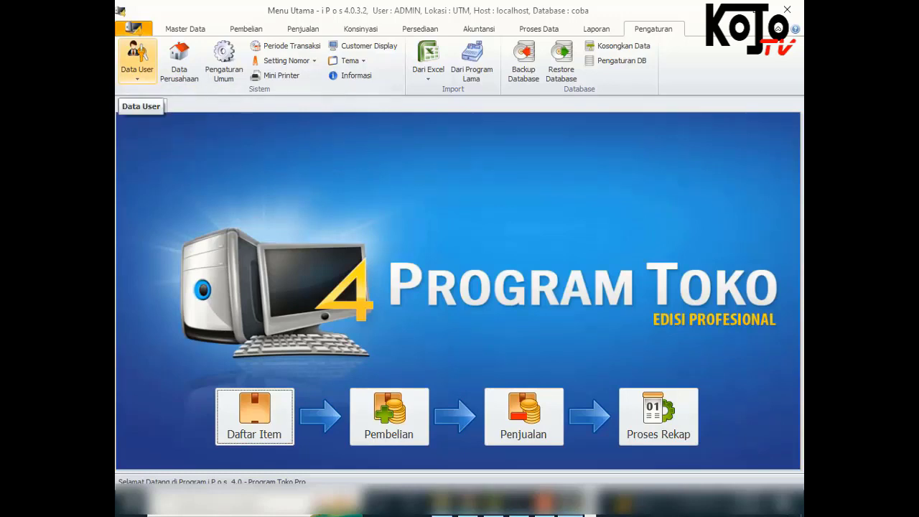
click(137, 63)
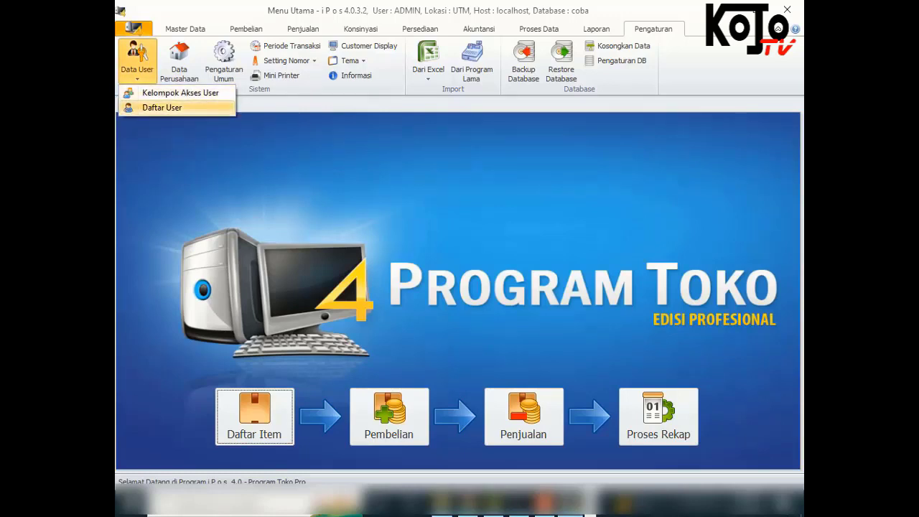
click(179, 93)
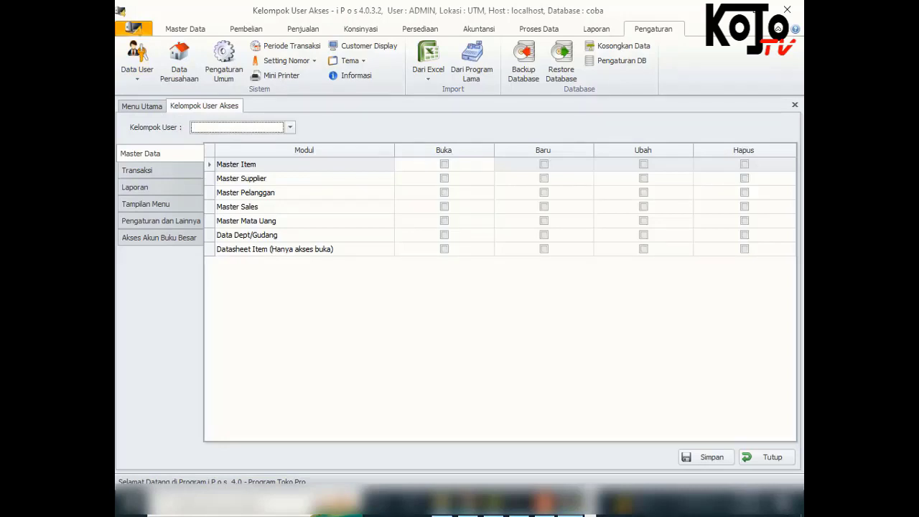
click(289, 127)
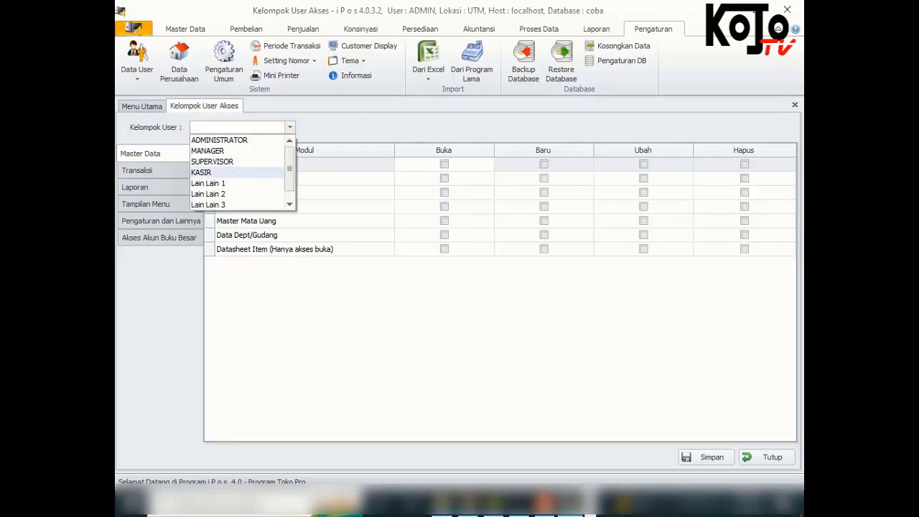
click(223, 173)
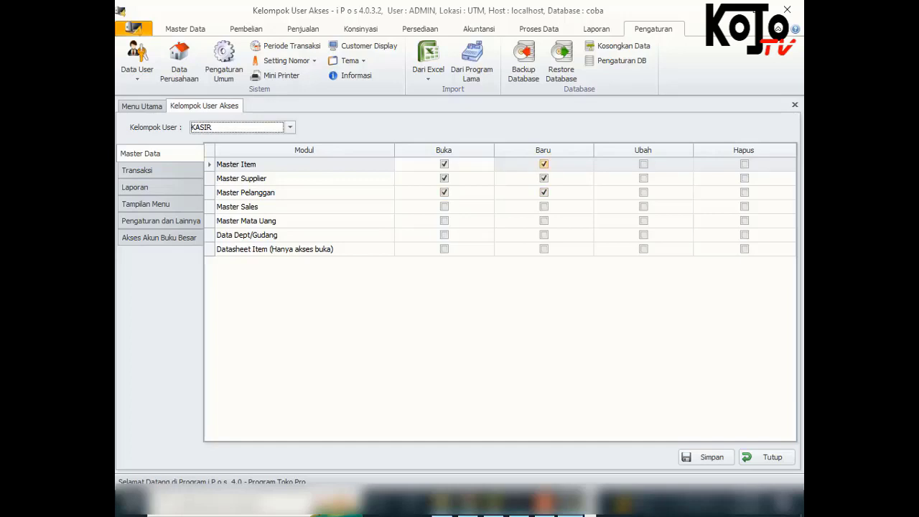
Untick Baru for Master Item, Master Supplier and Master Pelanggan, and save
click(543, 165)
click(543, 178)
click(543, 193)
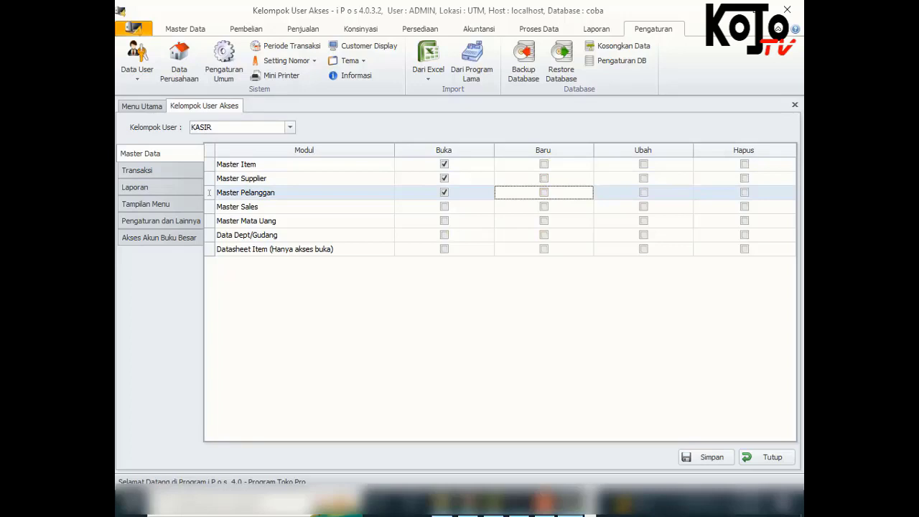
click(704, 458)
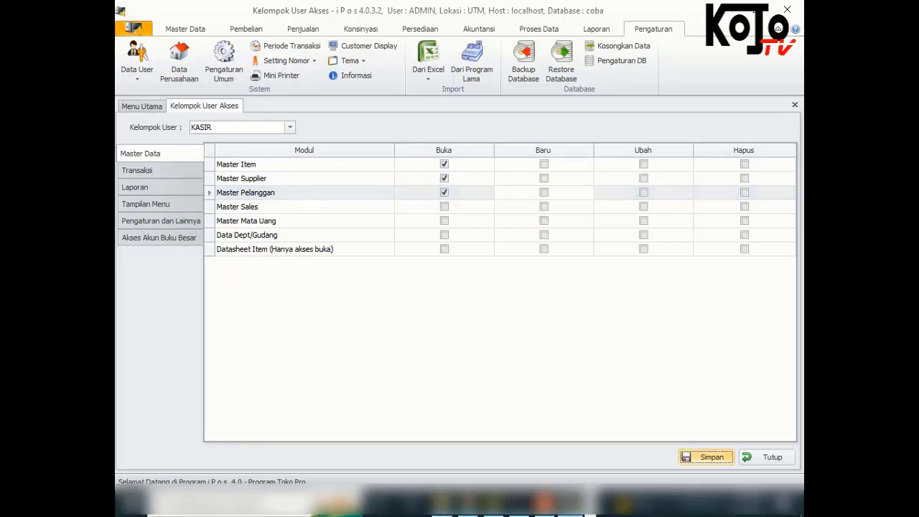
key(Return)
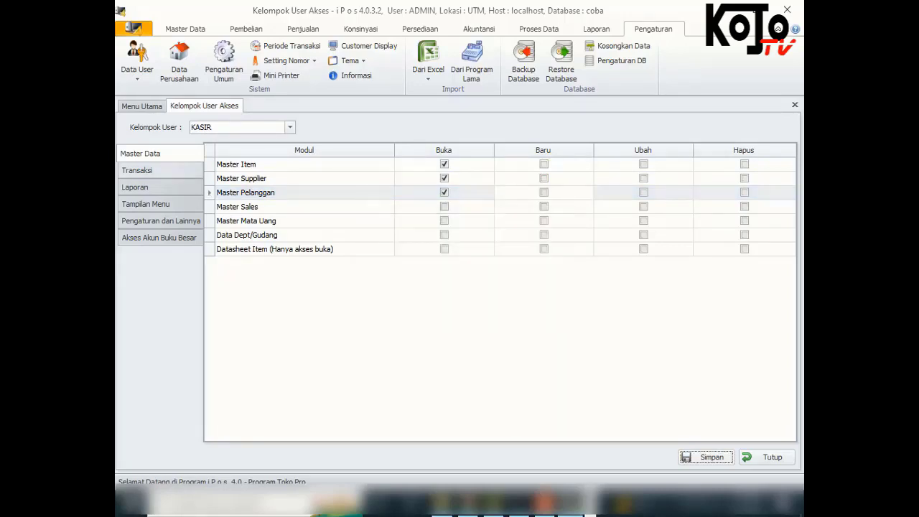
click(137, 170)
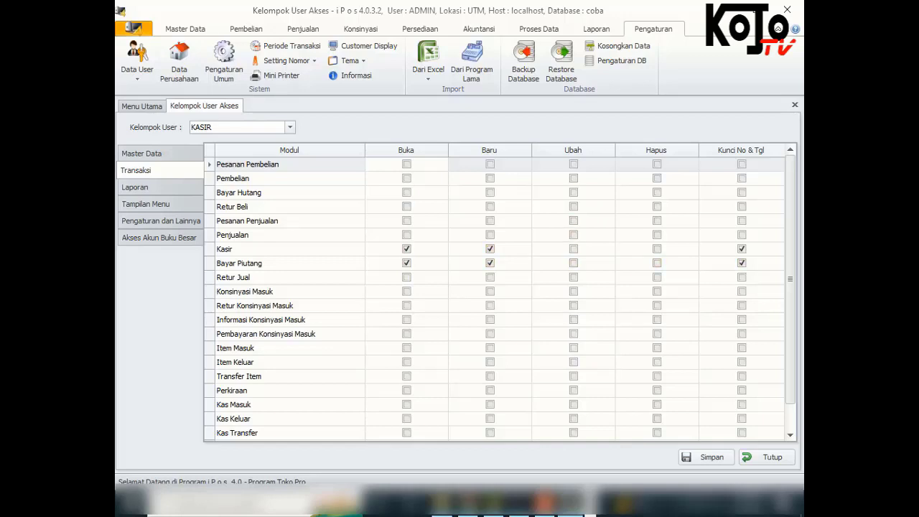
Leave Ubah and Hapus unticked for the Kasir and Bayar Piutang transactions
click(573, 249)
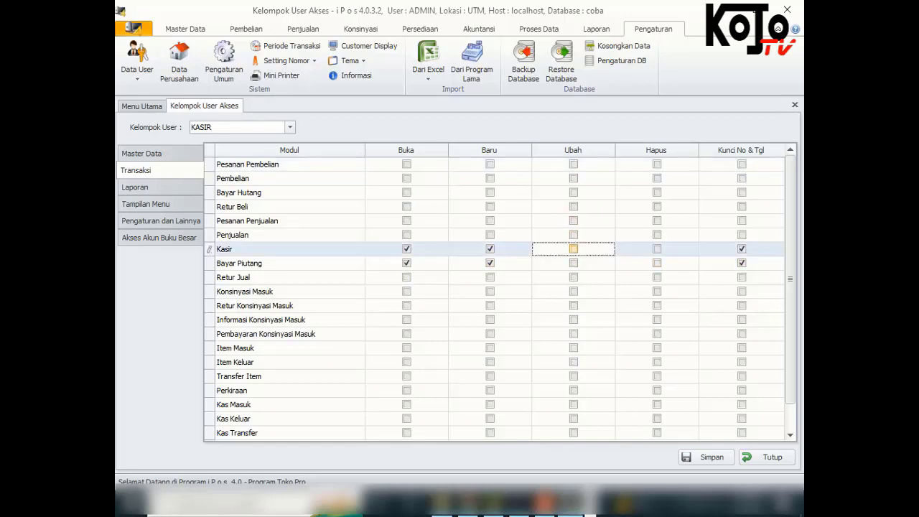
click(573, 263)
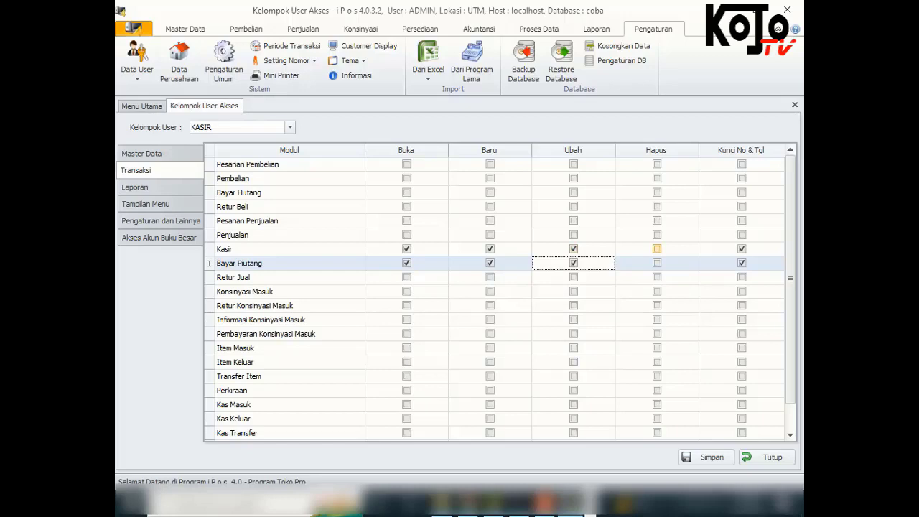
click(657, 249)
click(657, 263)
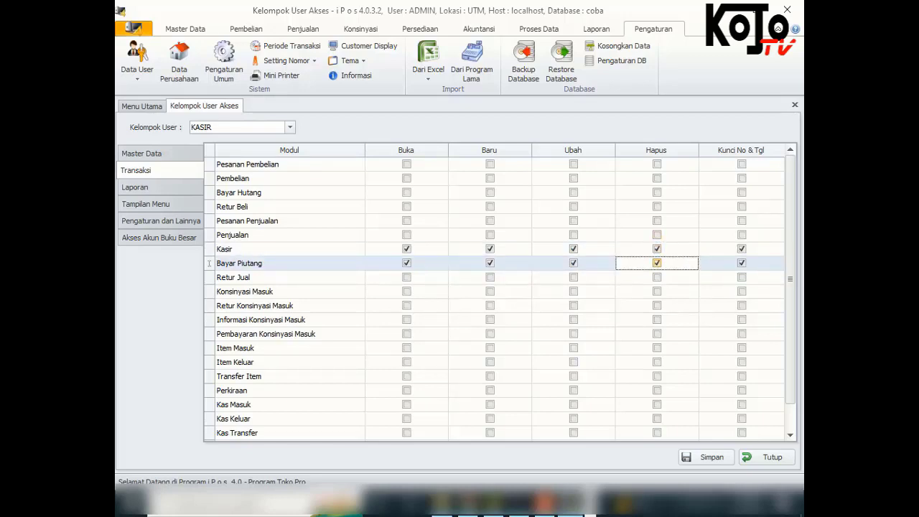
click(657, 249)
click(574, 249)
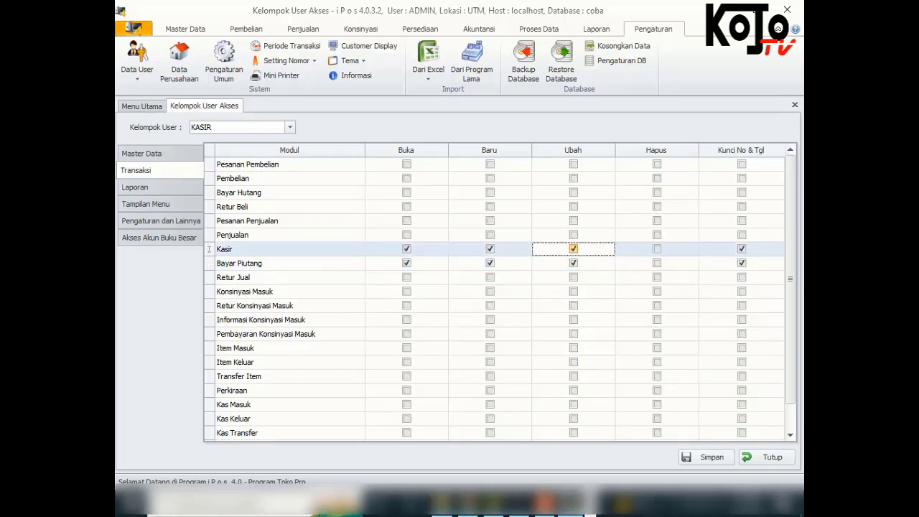
click(573, 263)
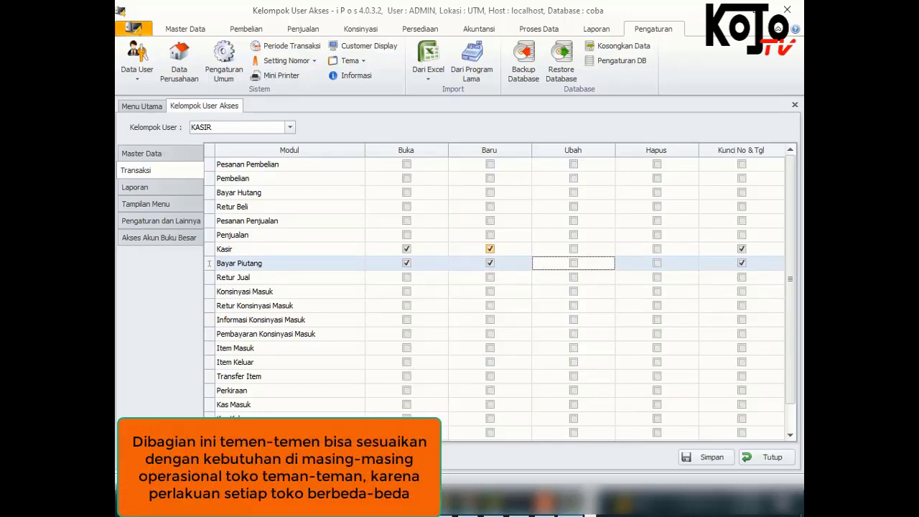
Grant Buka and Baru on Item Masuk, Item Keluar and Transfer Item, and save
scroll(496, 295, down, 1)
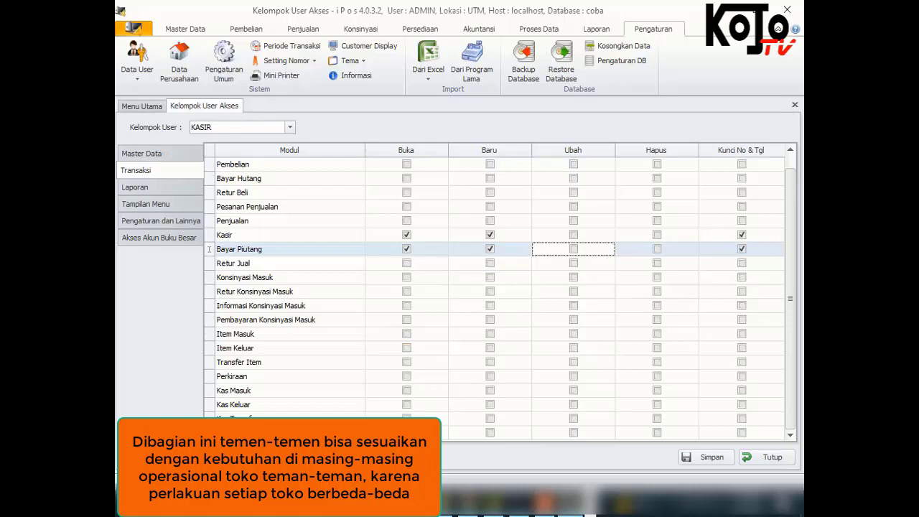
click(407, 333)
click(406, 348)
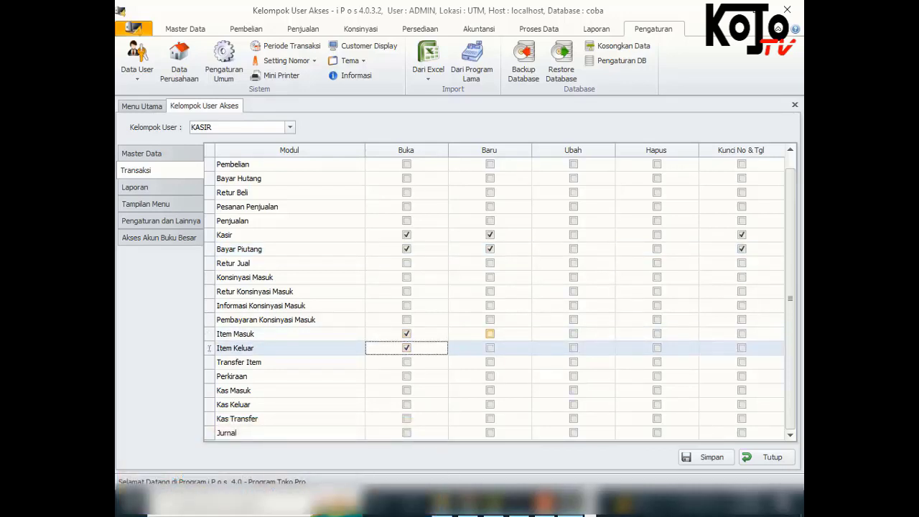
click(489, 334)
click(489, 348)
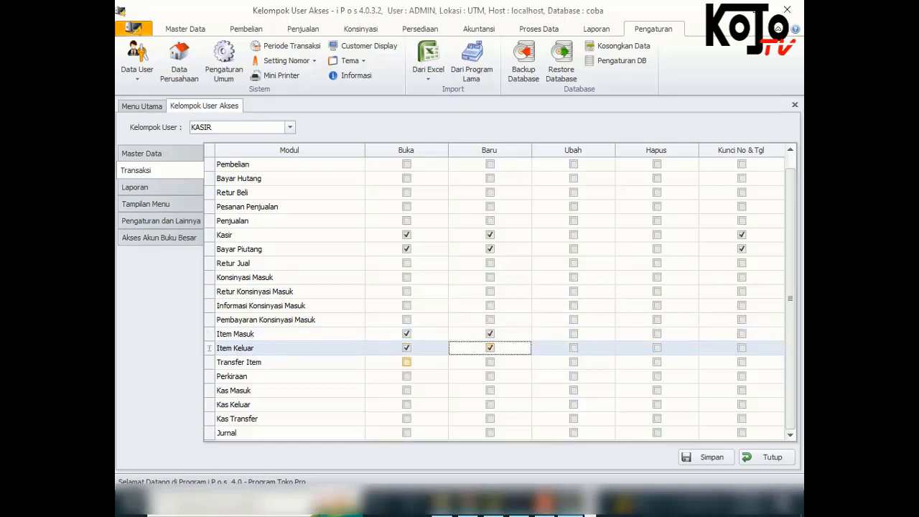
click(406, 362)
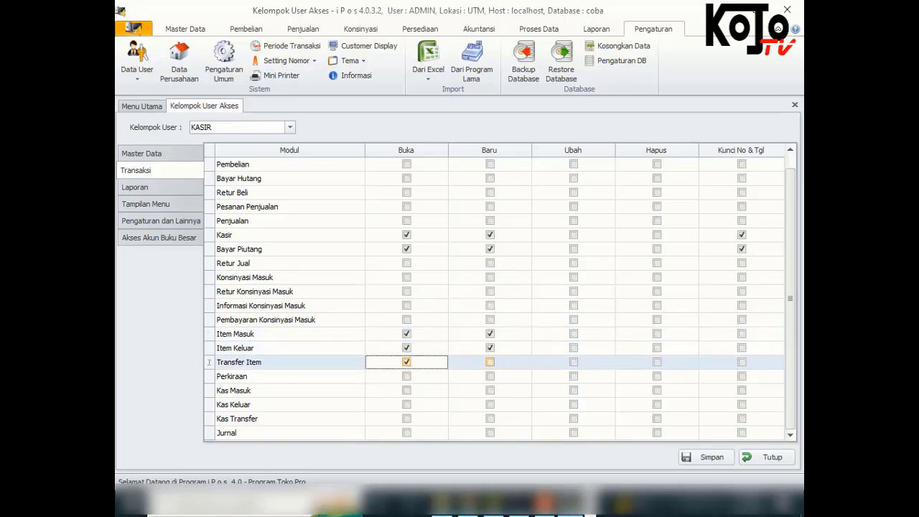
click(490, 362)
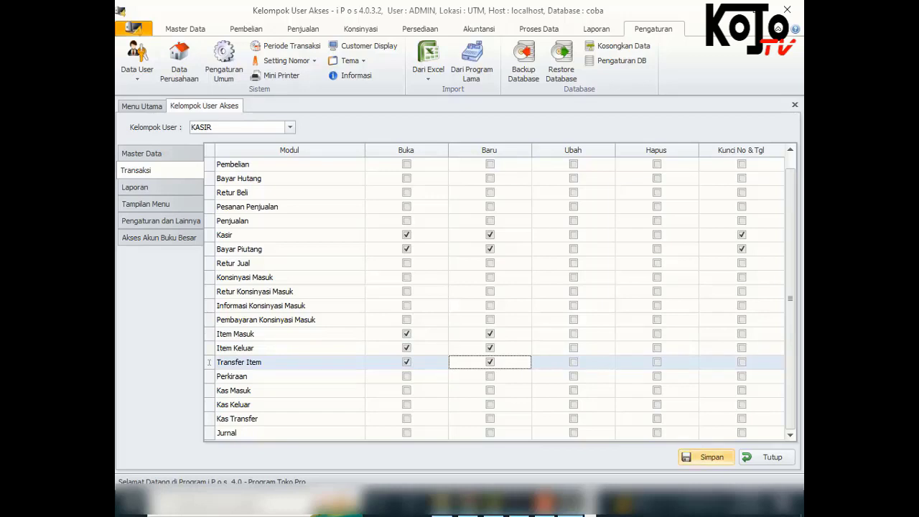
click(707, 457)
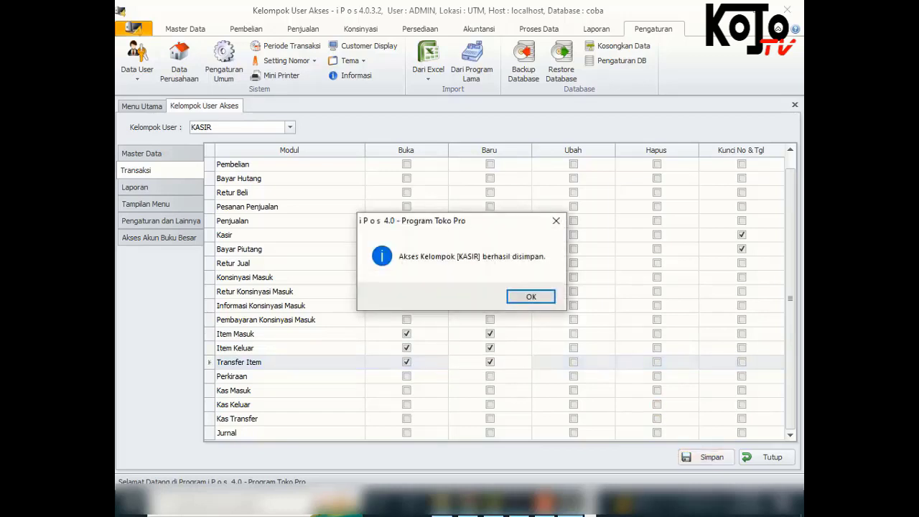
key(Return)
Keep Sub Laporan report mode and tick Buka for Laporan Master for KASIR
click(135, 188)
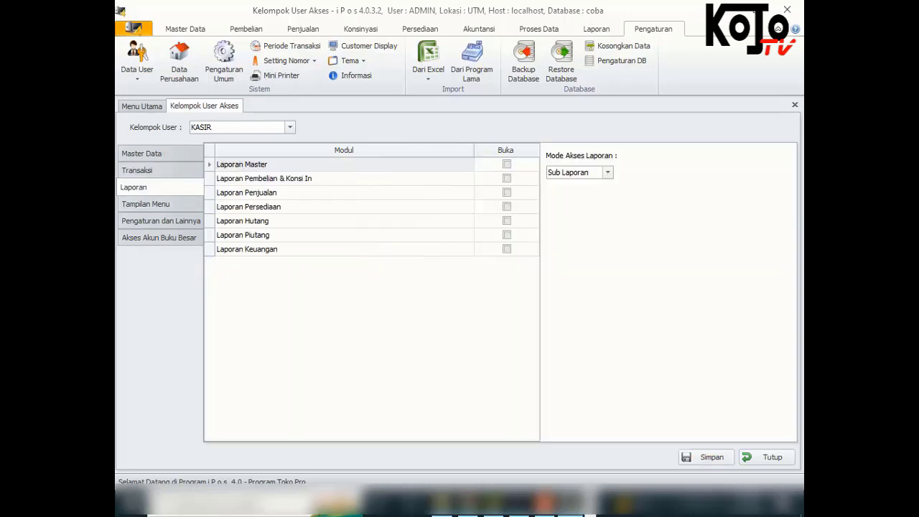
click(607, 172)
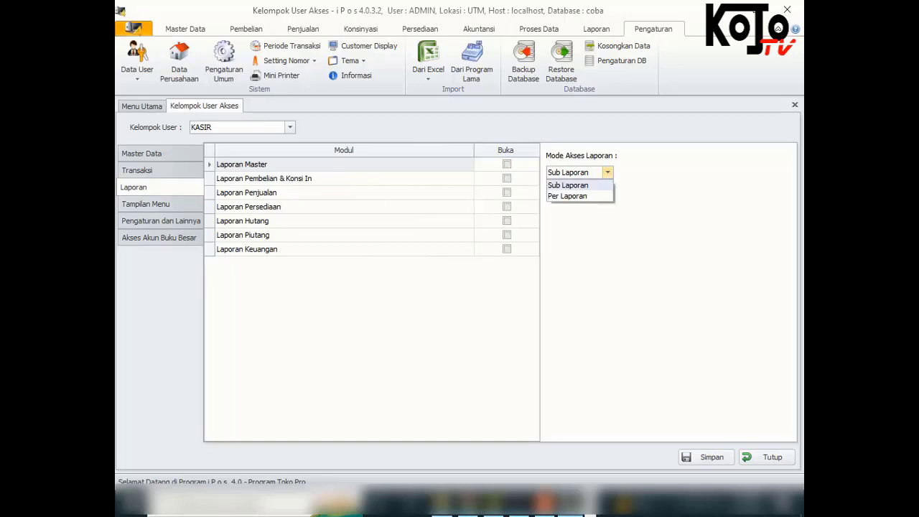
click(607, 172)
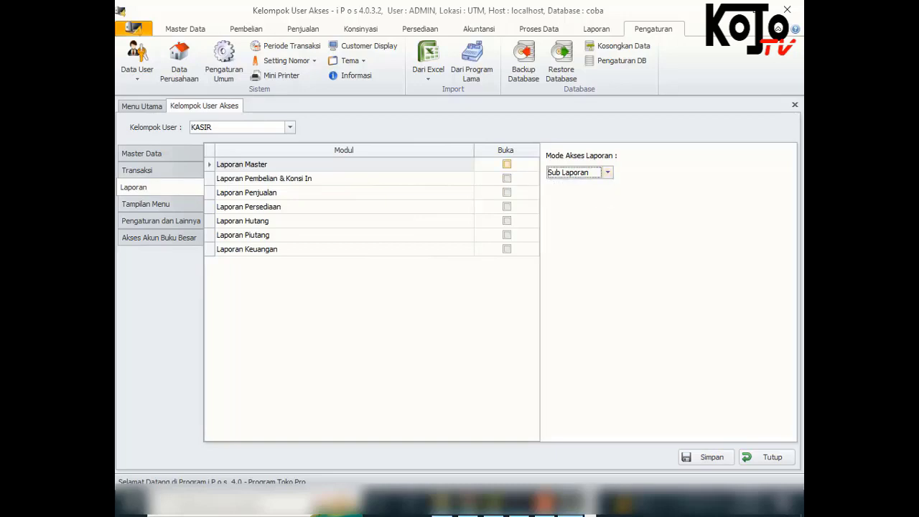
click(507, 164)
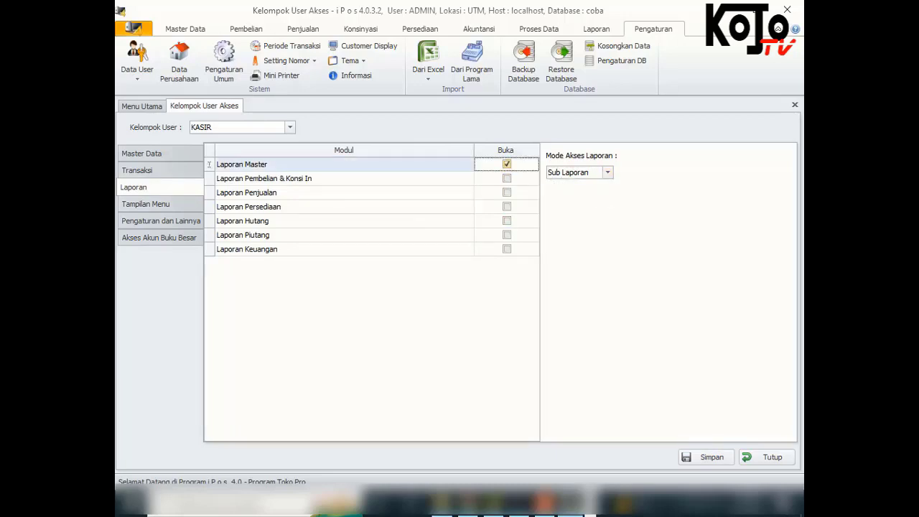
click(146, 204)
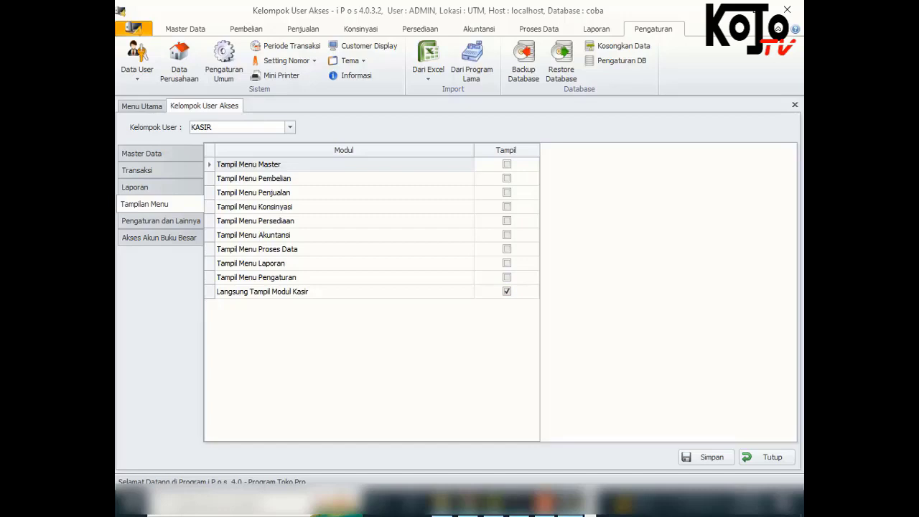
Untick 'Modul Kasir : Bisa menghapus detail item & transaksi', save, and close the access window
click(161, 221)
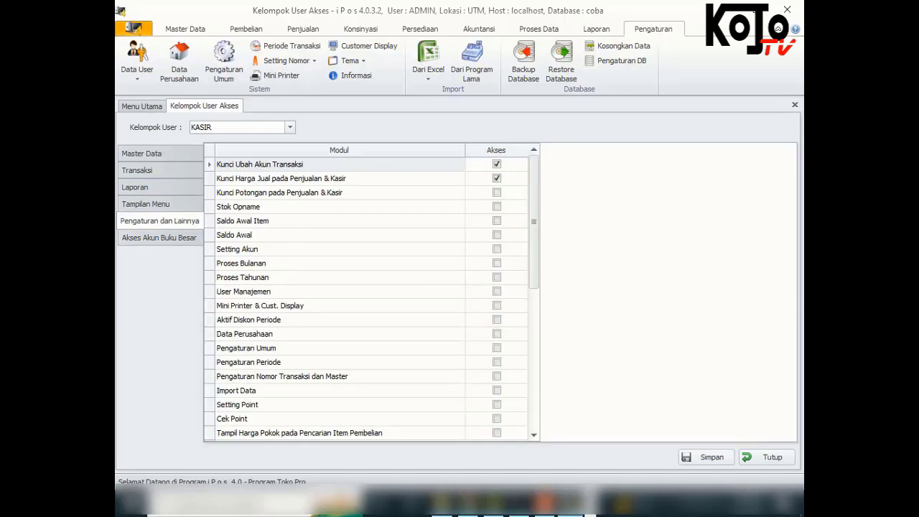
scroll(371, 298, down, 7)
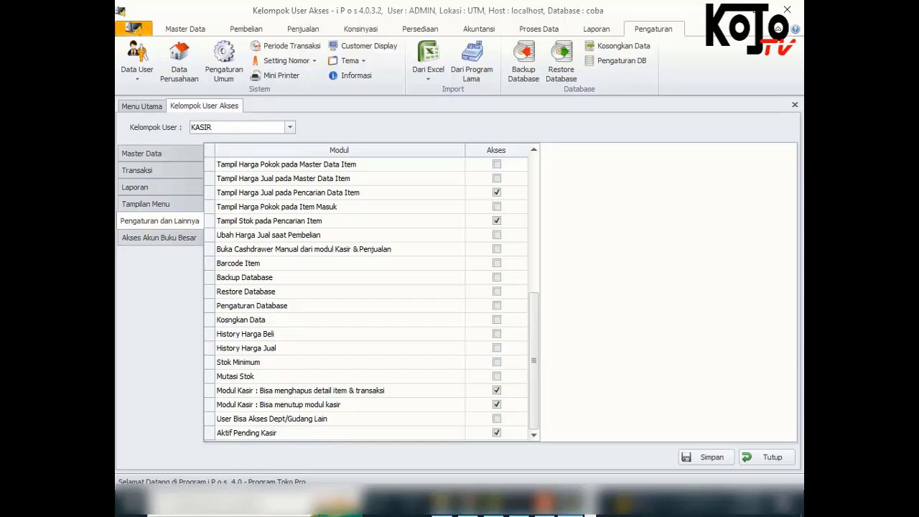
click(497, 390)
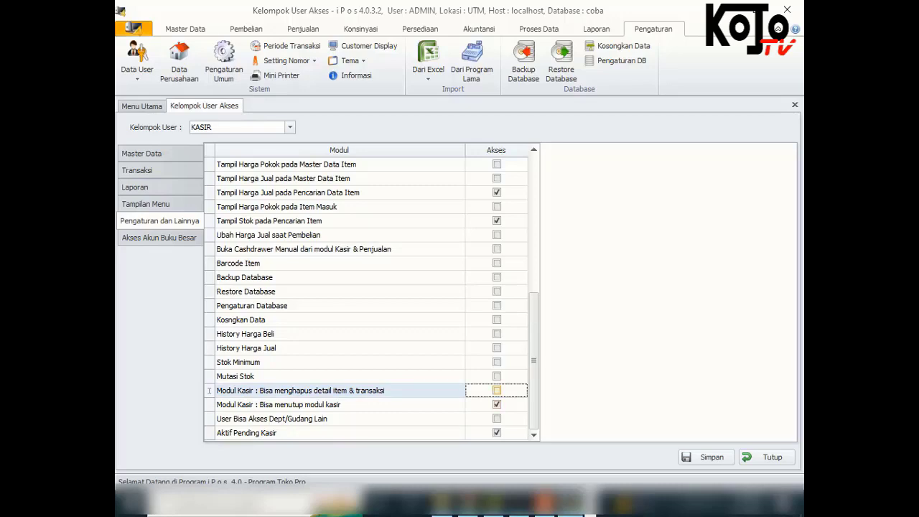
click(686, 457)
key(Return)
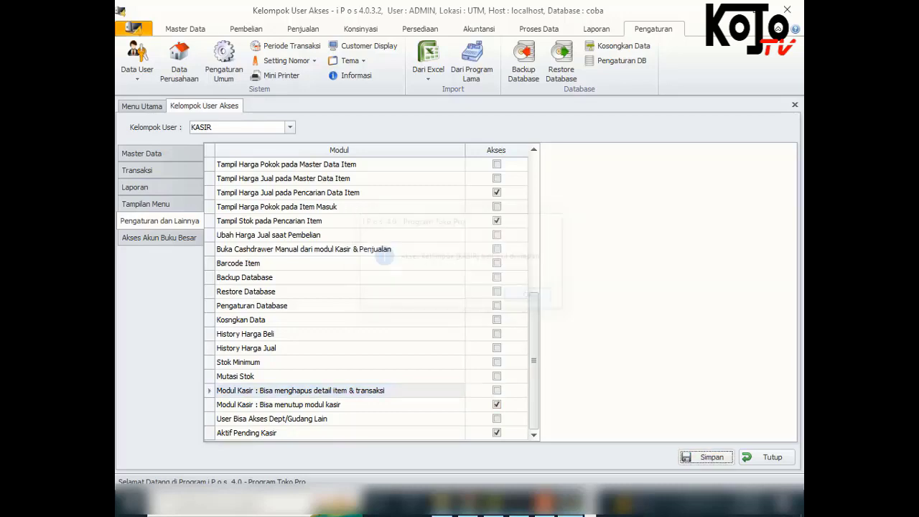
click(767, 458)
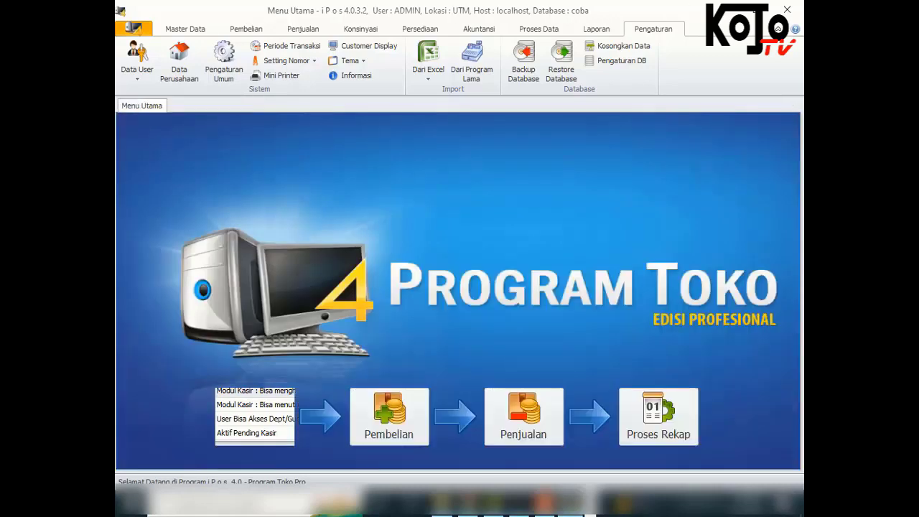
Log out the administrator from the application menu
click(185, 29)
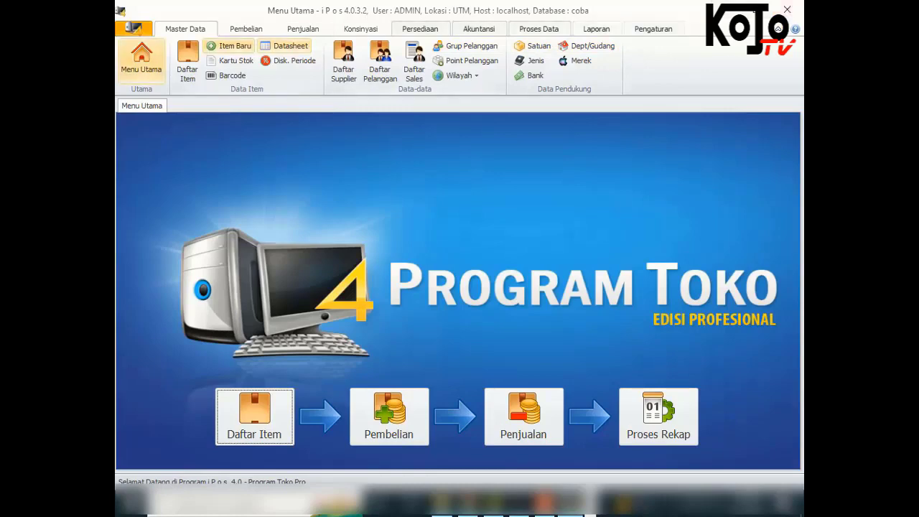
click(134, 29)
click(172, 117)
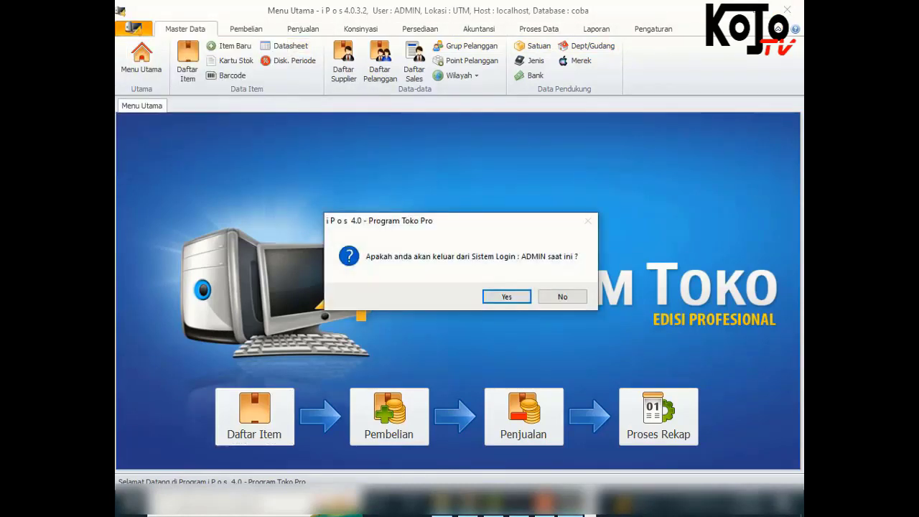
click(507, 296)
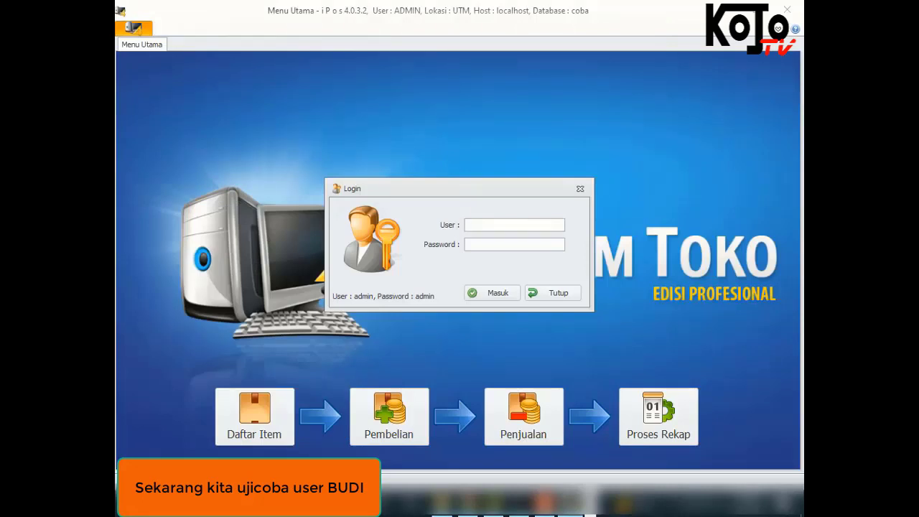
Sign in as the new cashier user with their password on the SORE shift
text(budi)
key(Return)
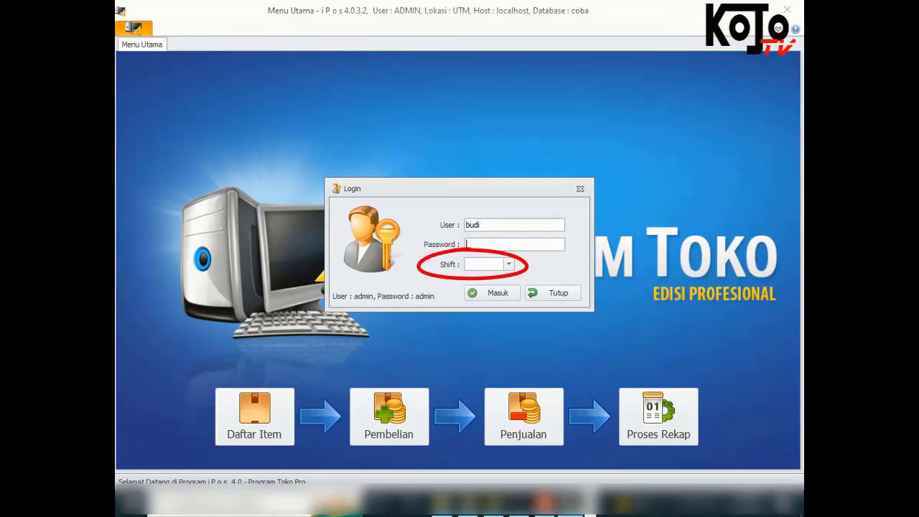
text(budi)
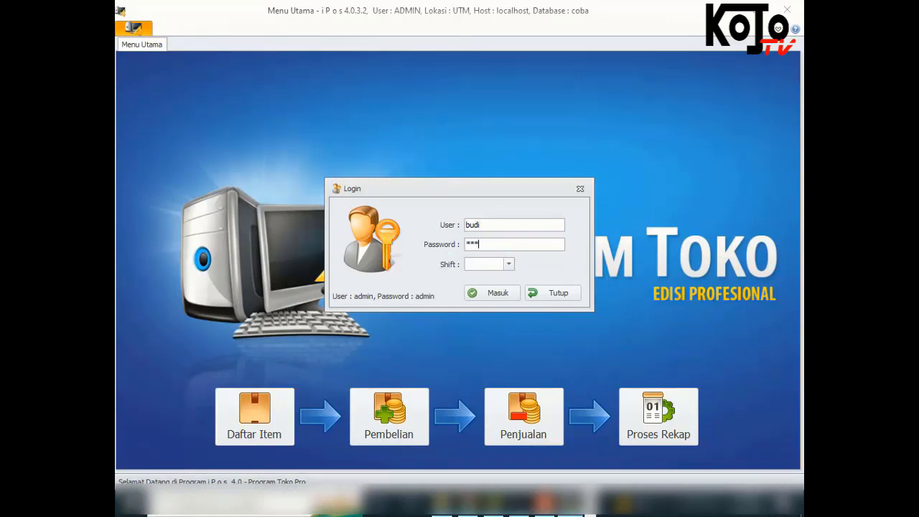
key(Return)
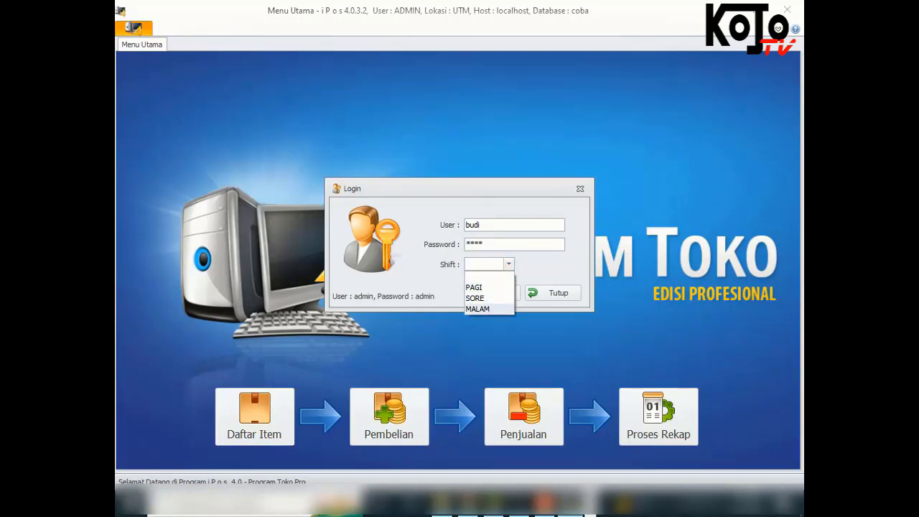
click(475, 297)
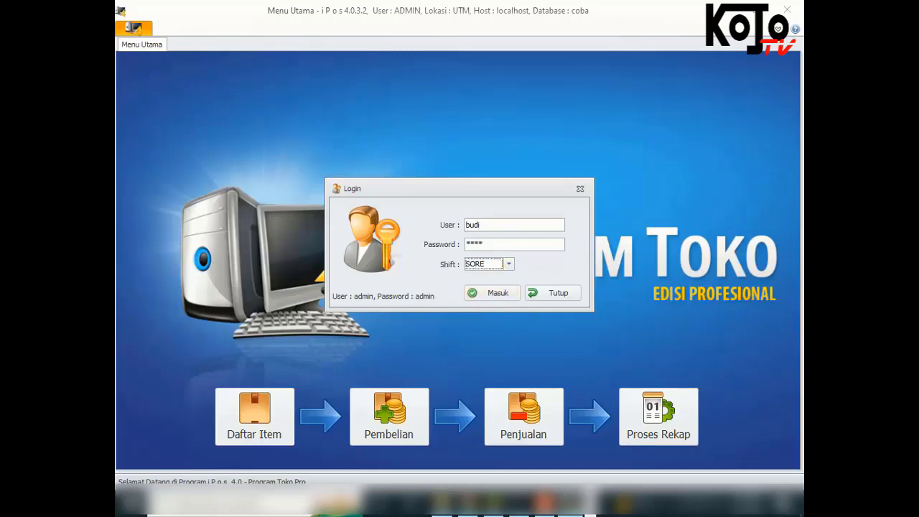
key(Return)
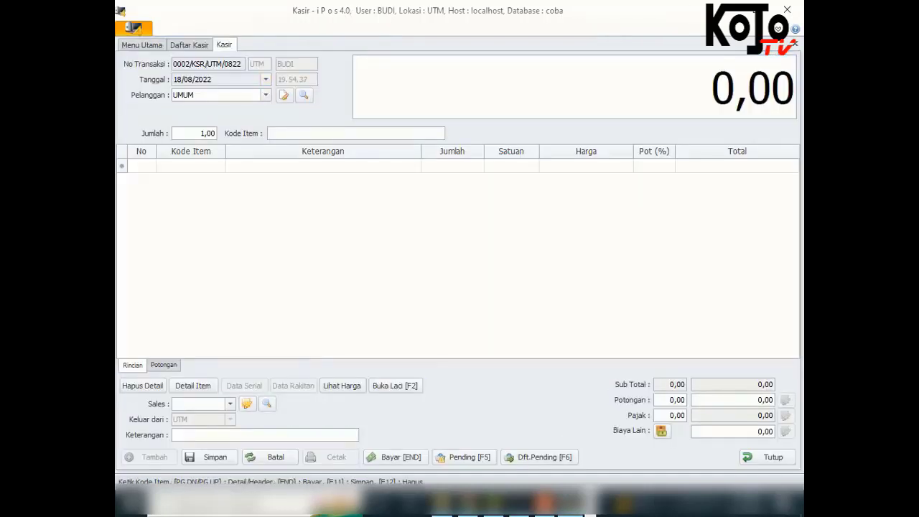
Add item 001 Air Mineral Vit 100ml from the item list and set quantity to 10
text(0)
key(Return)
key(BackSpace)
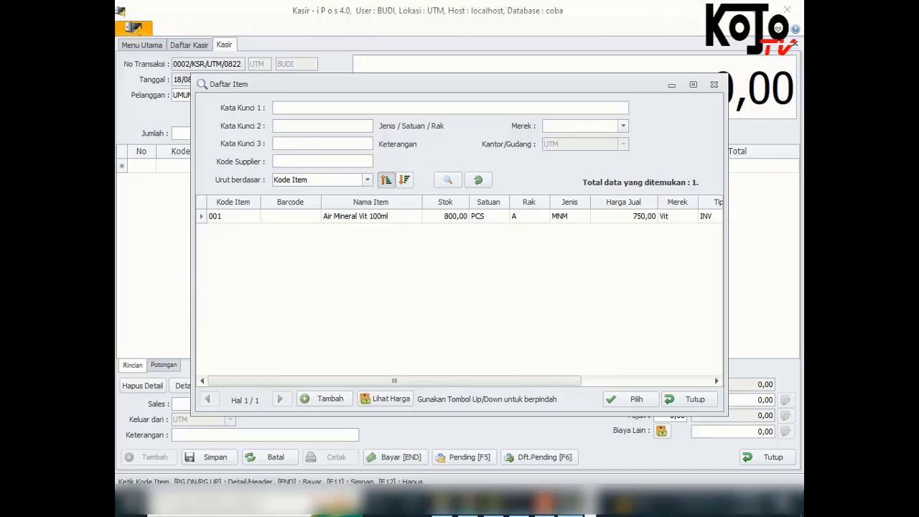
key(Down)
key(Return)
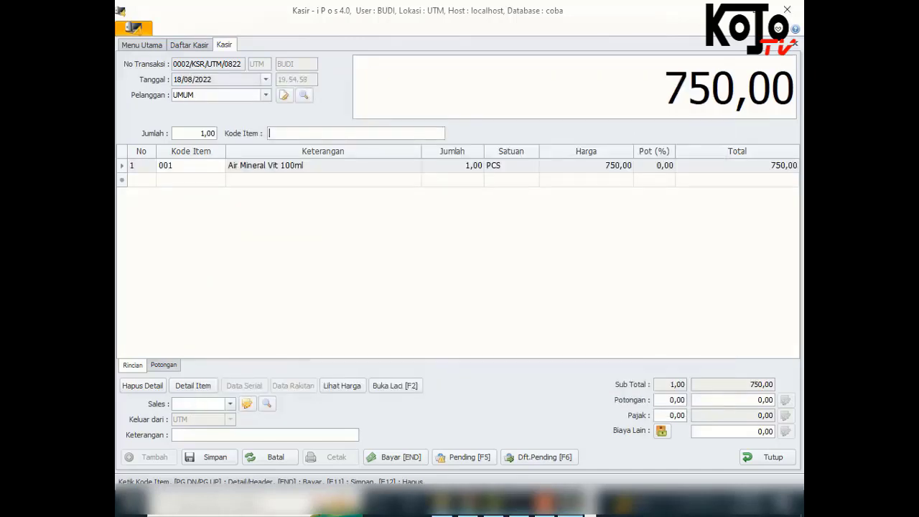
key(Page_Down)
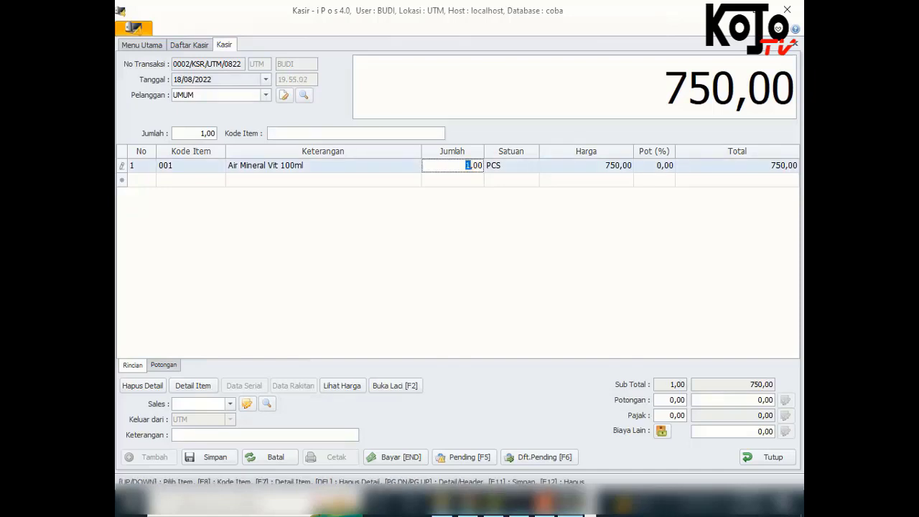
text(10)
key(Return)
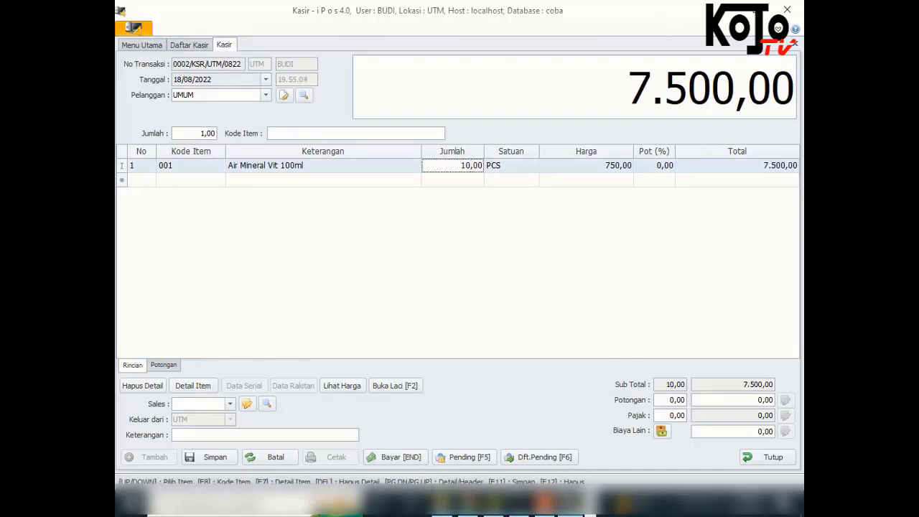
key(Return)
key(Return)
Delete the Air Mineral Vit 100ml line using administrator credentials, then close the Kasir screen
click(143, 385)
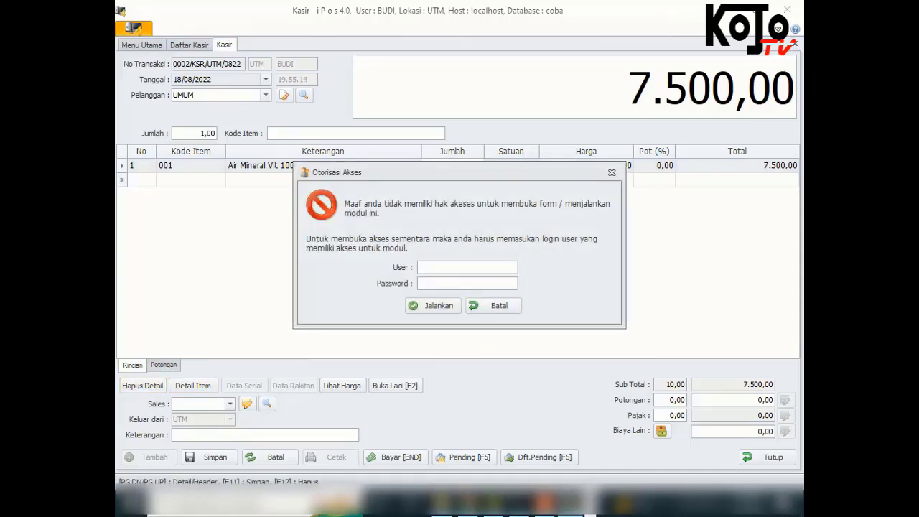
click(493, 305)
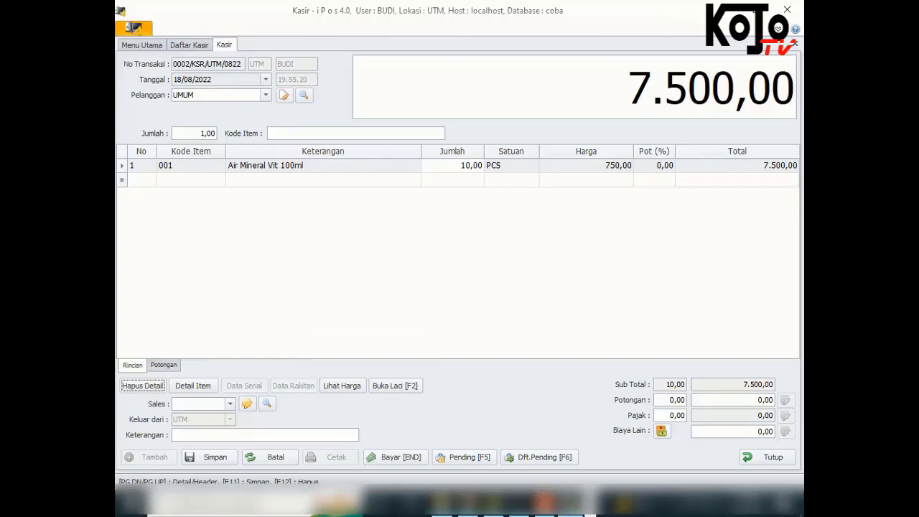
click(142, 385)
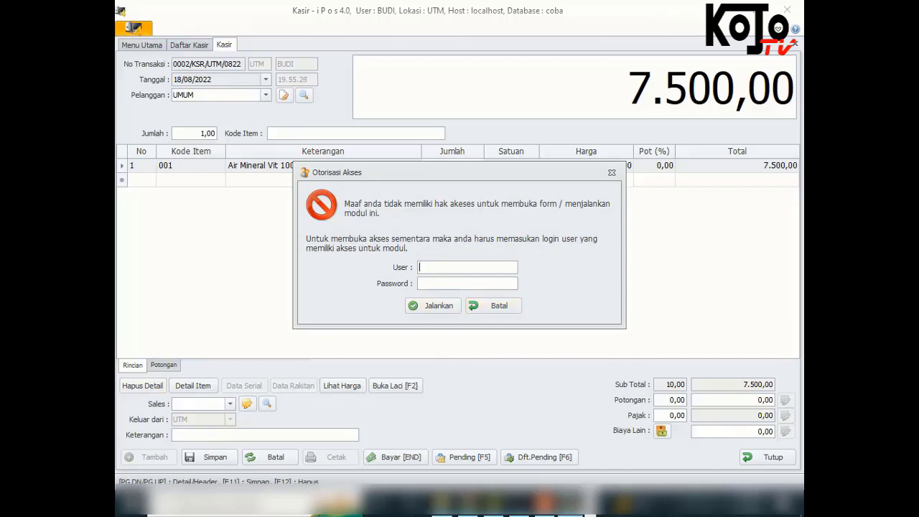
text(admin)
key(Tab)
text(admin)
key(Return)
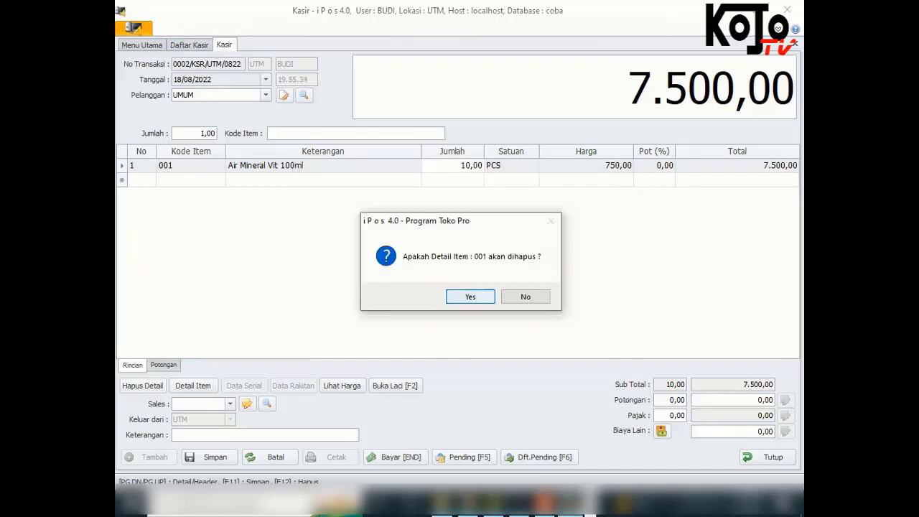
key(Return)
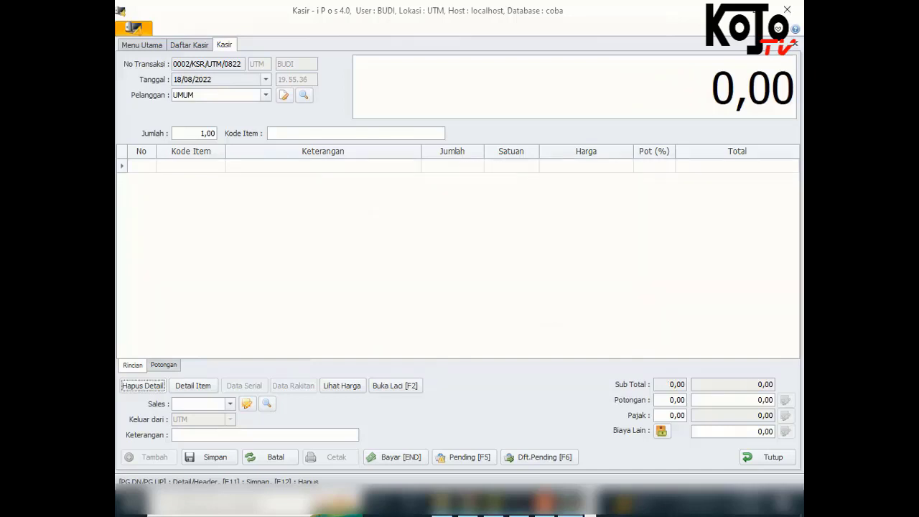
click(768, 457)
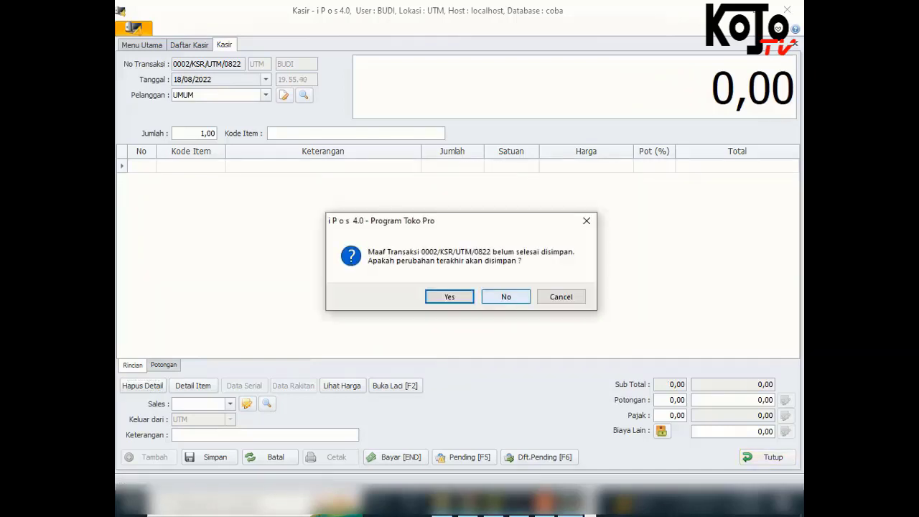
Discard the emptied sale, close Daftar Kasir, and log out the cashier user
click(506, 297)
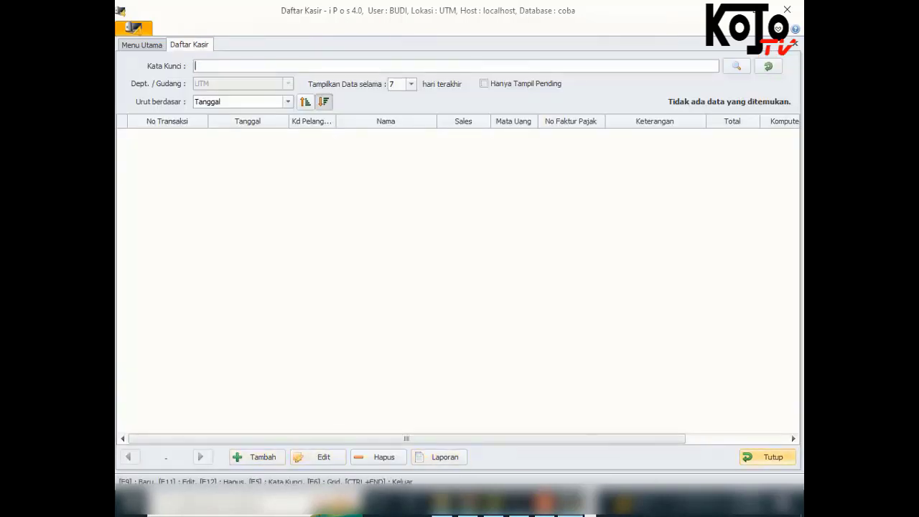
click(768, 458)
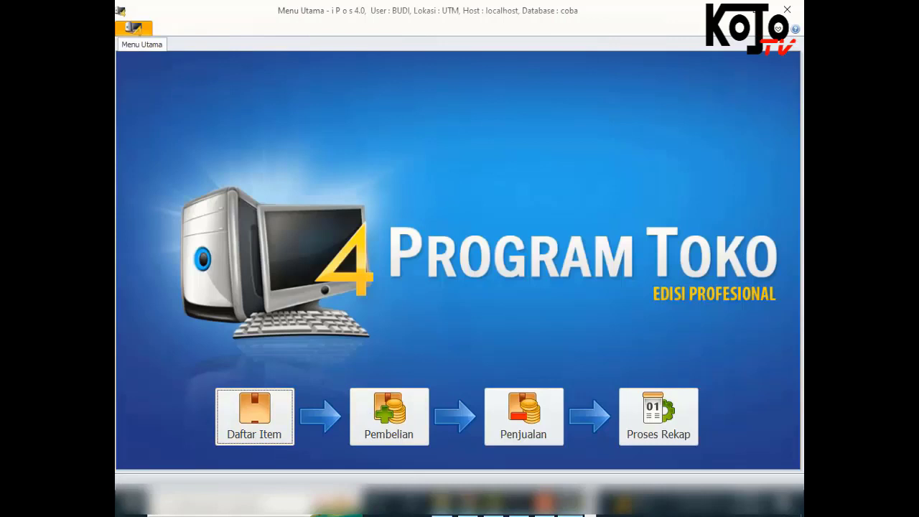
click(132, 28)
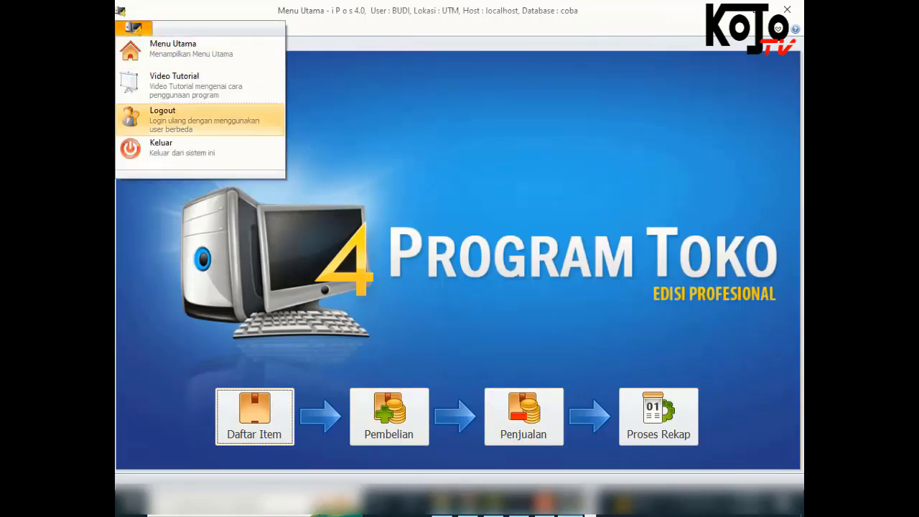
click(200, 119)
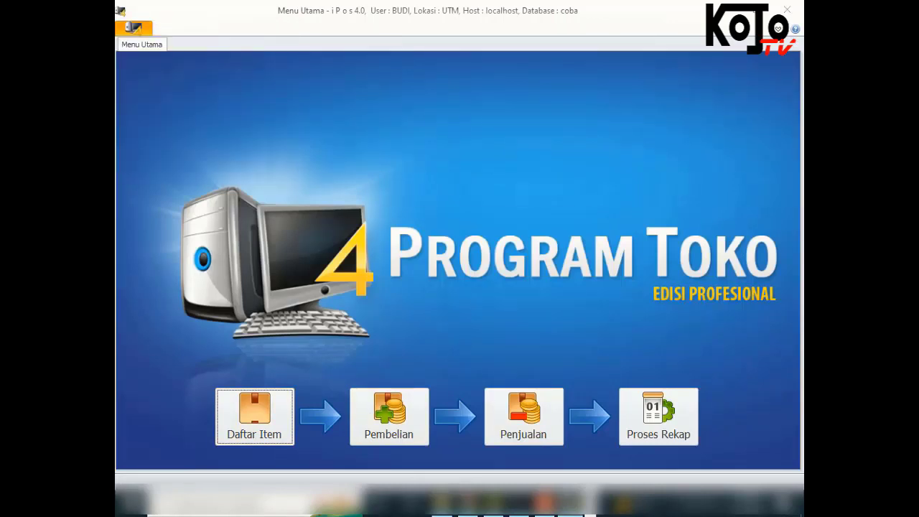
click(502, 295)
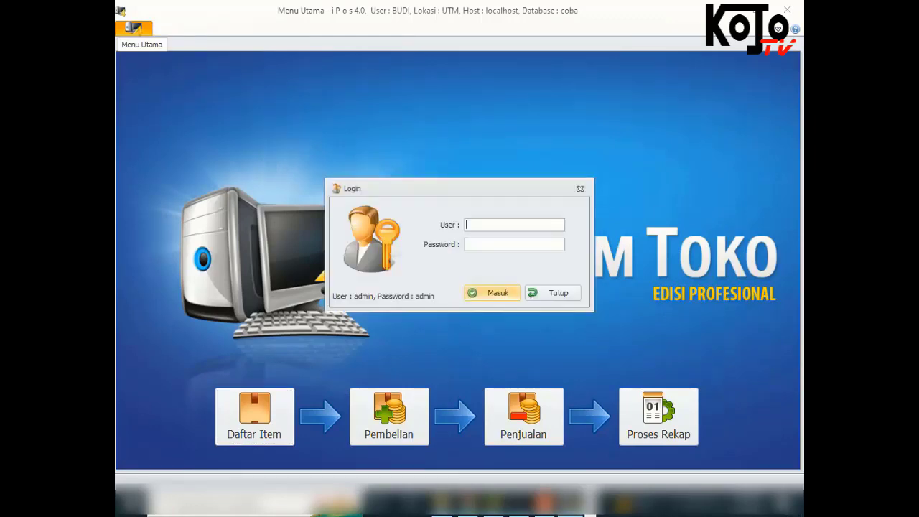
Log back in with the administrator account and its password
text(admin)
key(Tab)
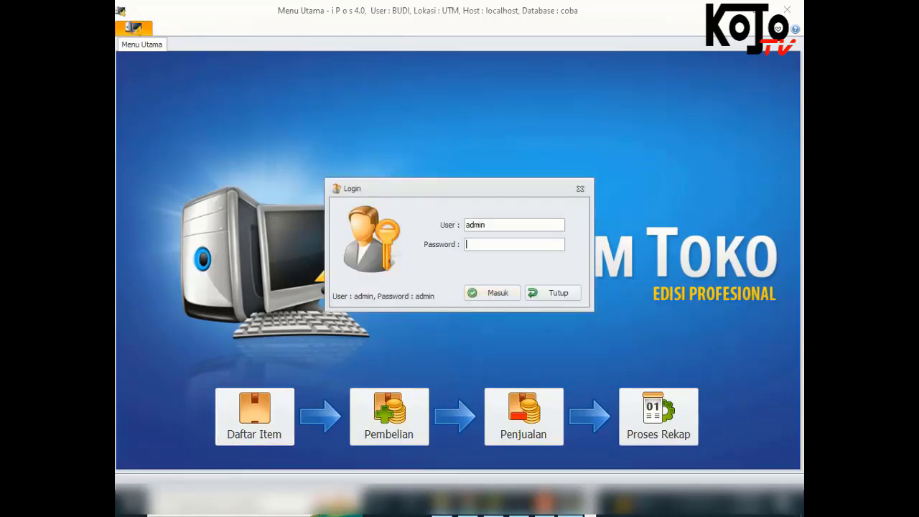
text(admin)
key(Tab)
key(Return)
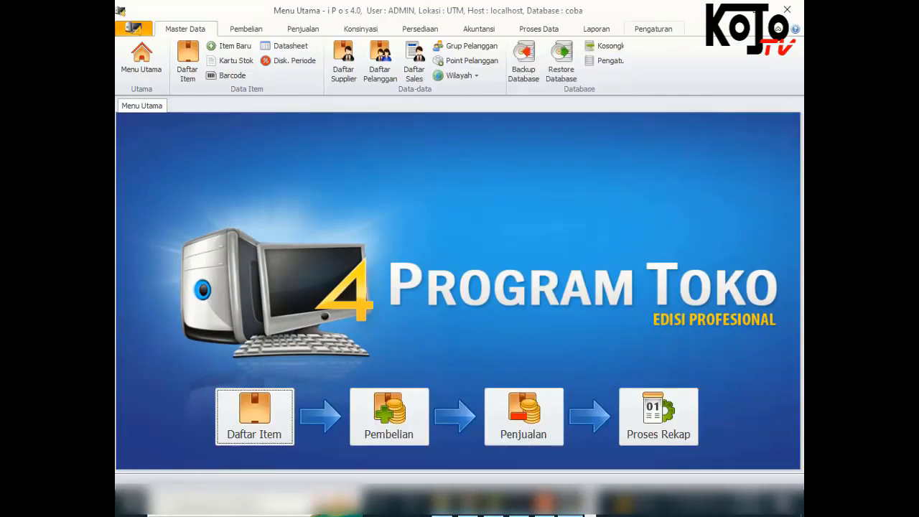
View the user group access rights under Pengaturan > Data User, then close them
click(653, 28)
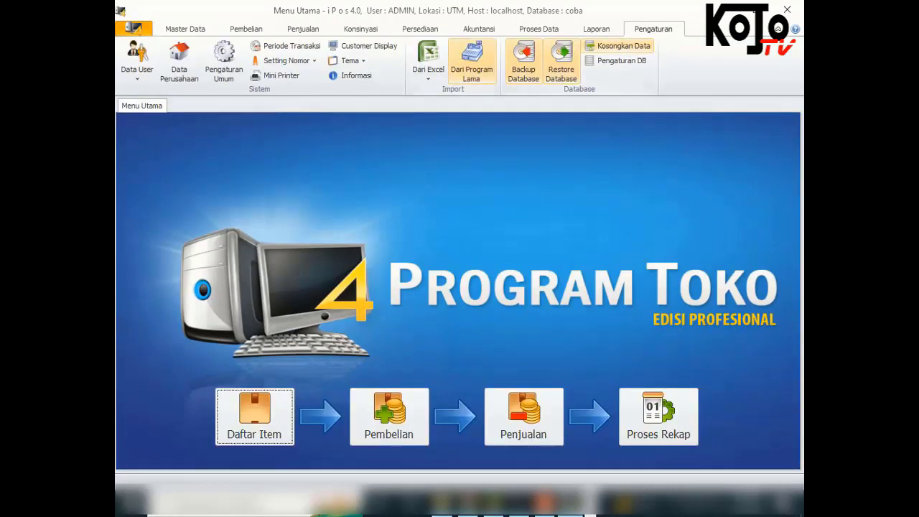
click(138, 65)
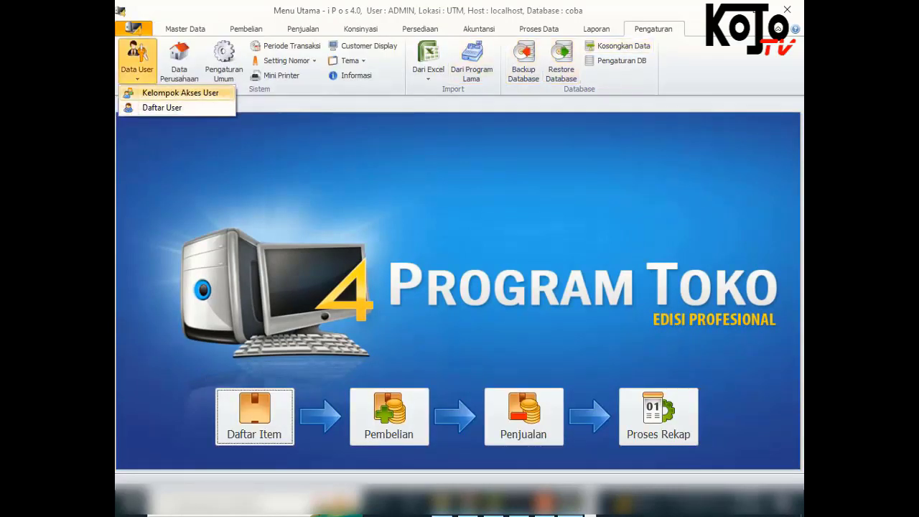
click(179, 93)
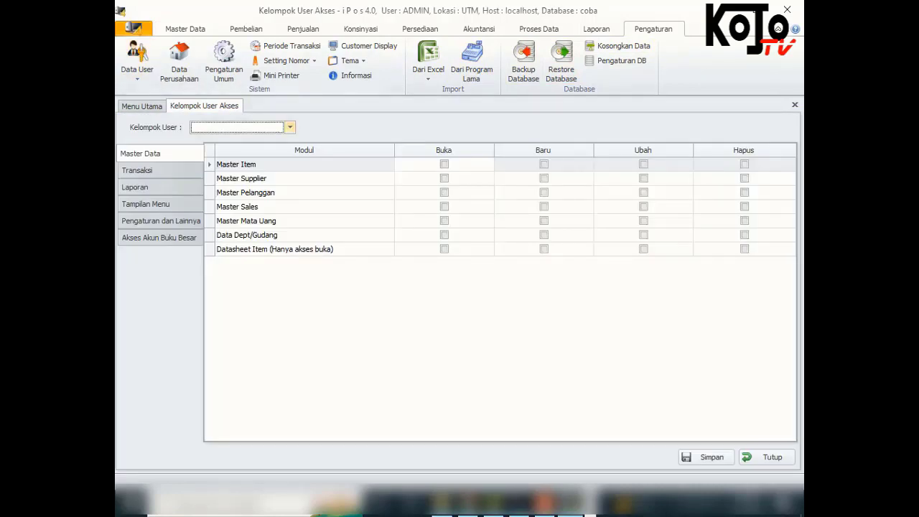
click(767, 458)
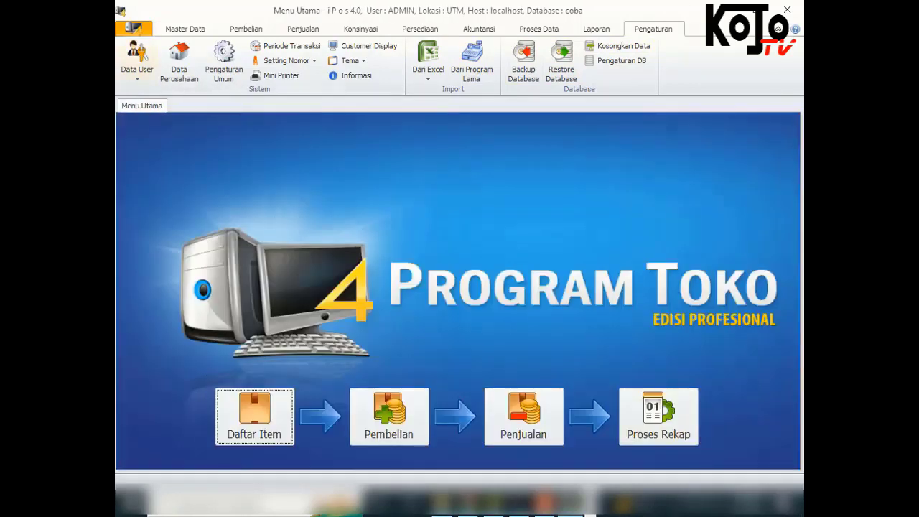
In Daftar User, untick 'Saat login tampil pilihan shift' for the cashier user and save
click(137, 61)
click(148, 107)
click(328, 167)
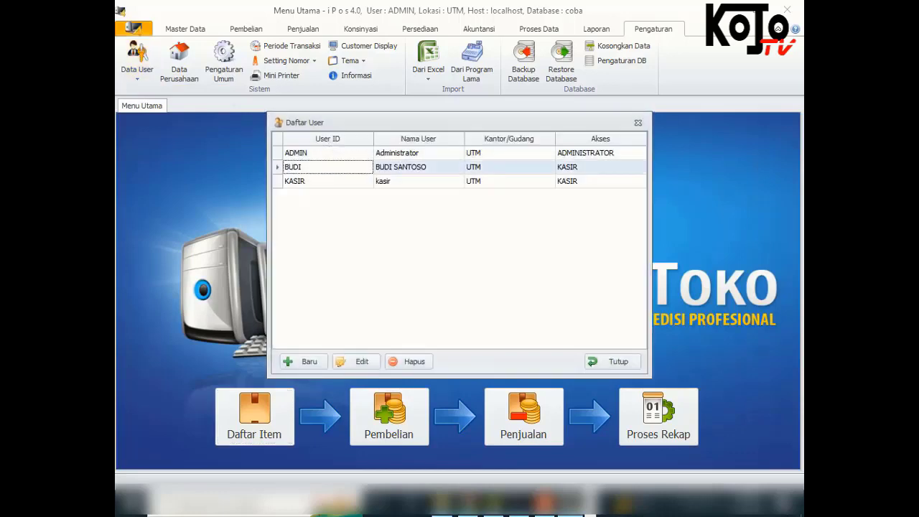
click(355, 361)
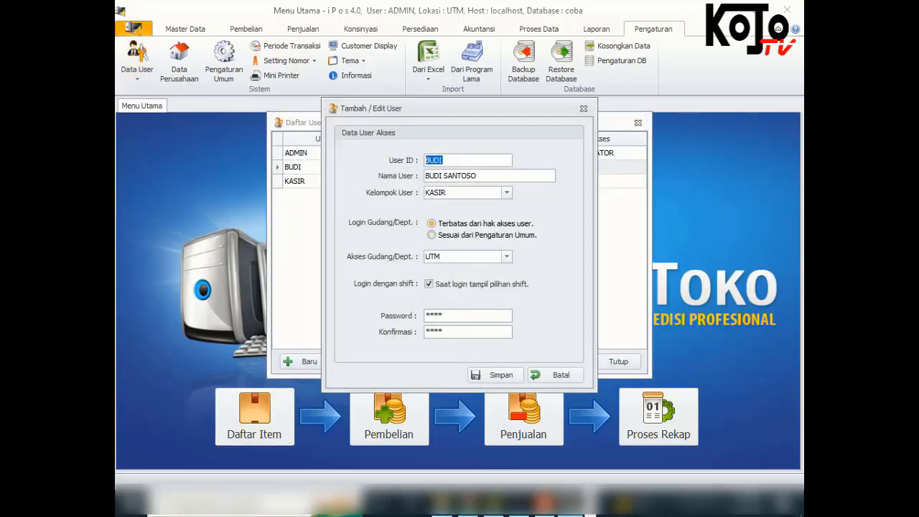
click(429, 285)
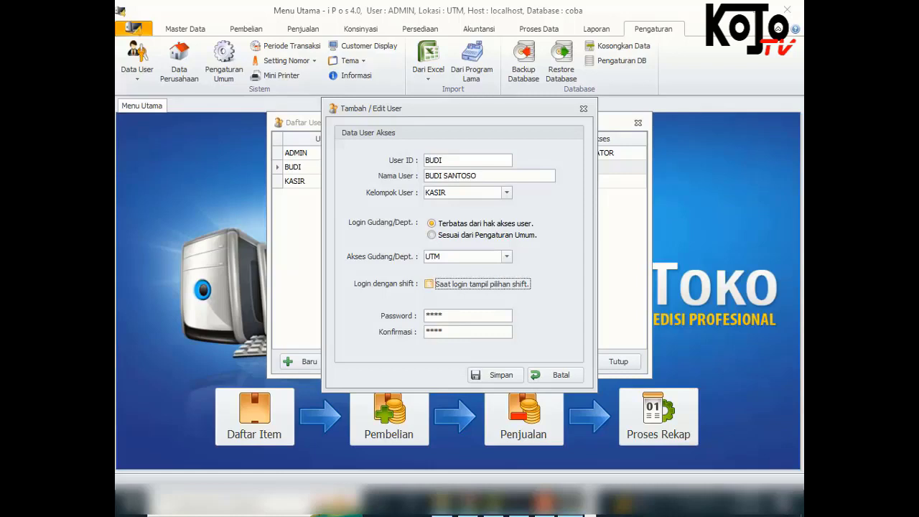
click(495, 375)
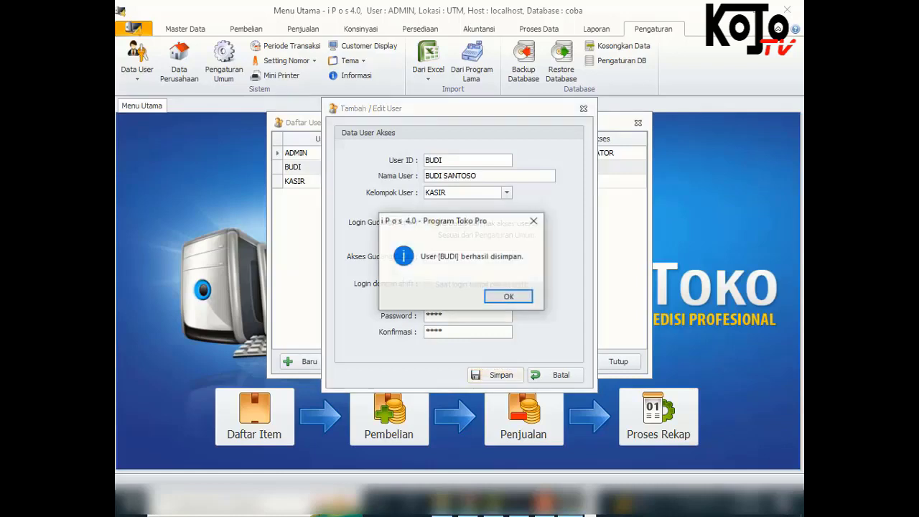
click(496, 296)
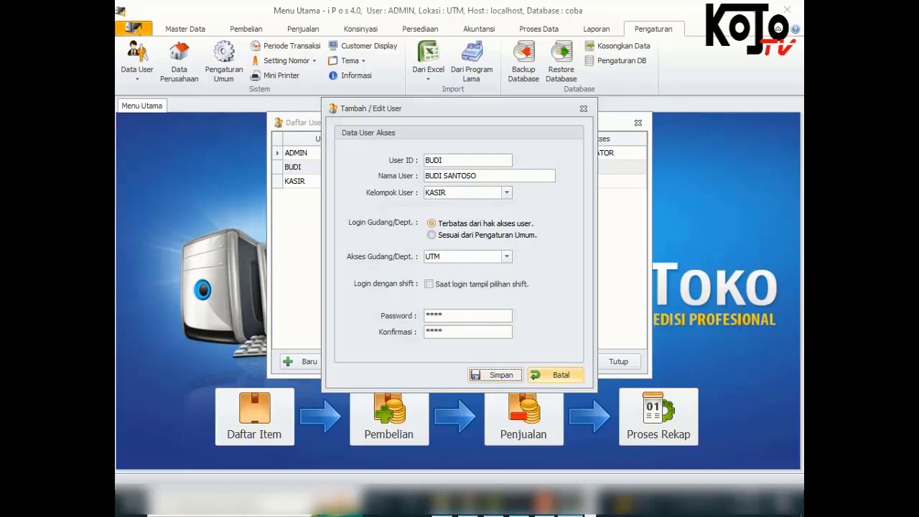
click(556, 375)
Close the user list and log out of the administrator account
click(619, 362)
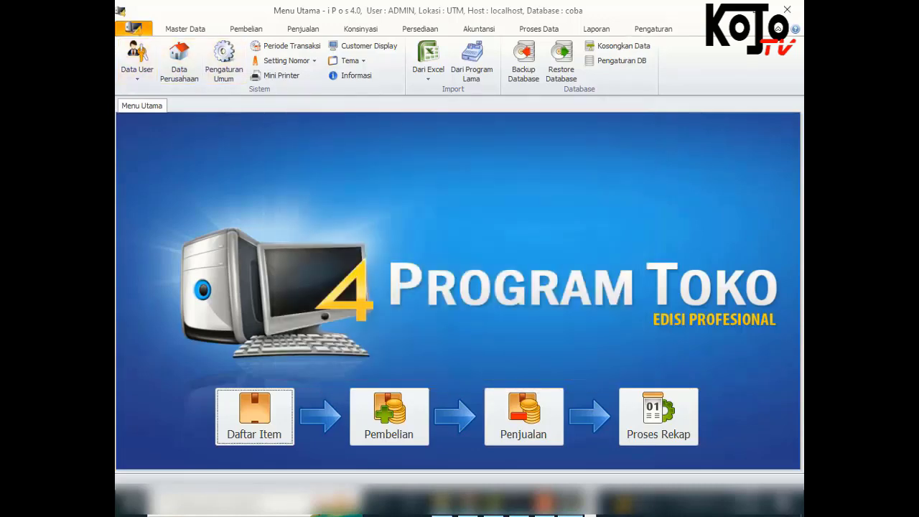
click(133, 28)
click(156, 115)
key(Return)
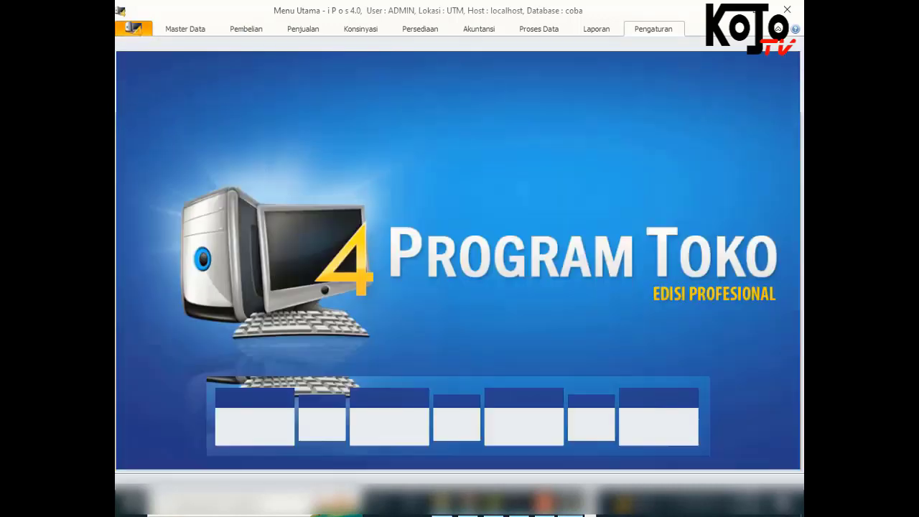
Sign in with the cashier user's account and password
text(budi)
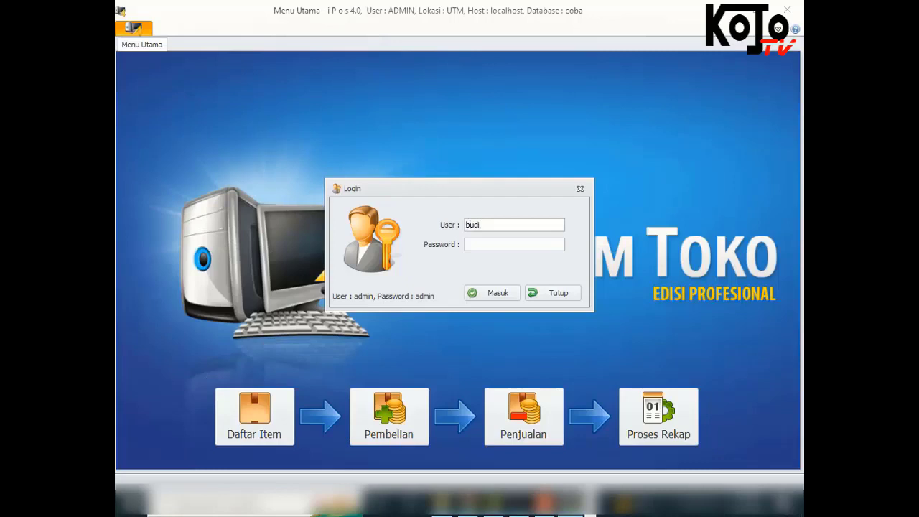
key(Tab)
text(****)
key(Return)
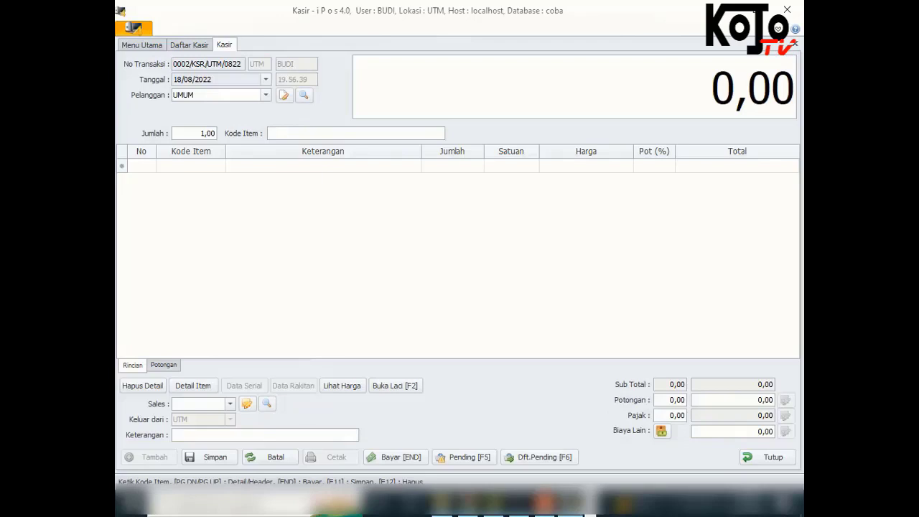
Ring up item 001 (Air Mineral Vit 100ml) for a total quantity of 3
text(001)
key(Return)
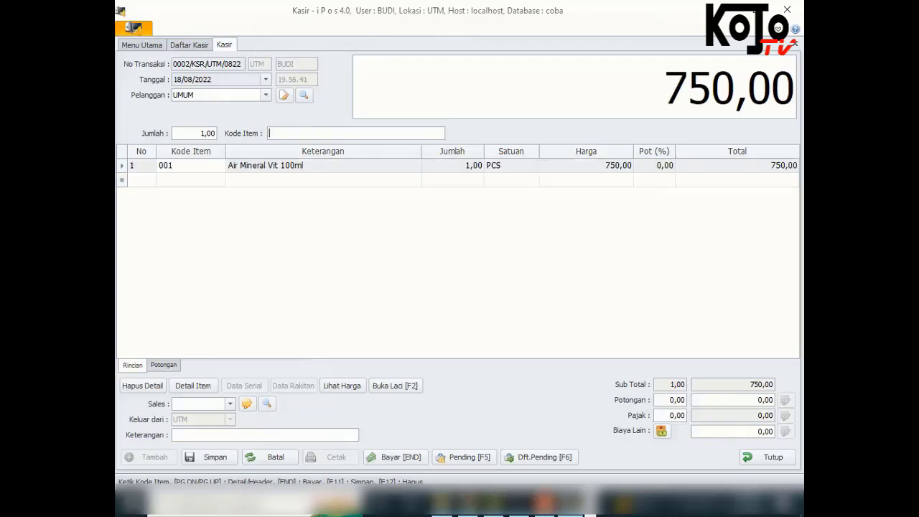
key(Return)
text(2)
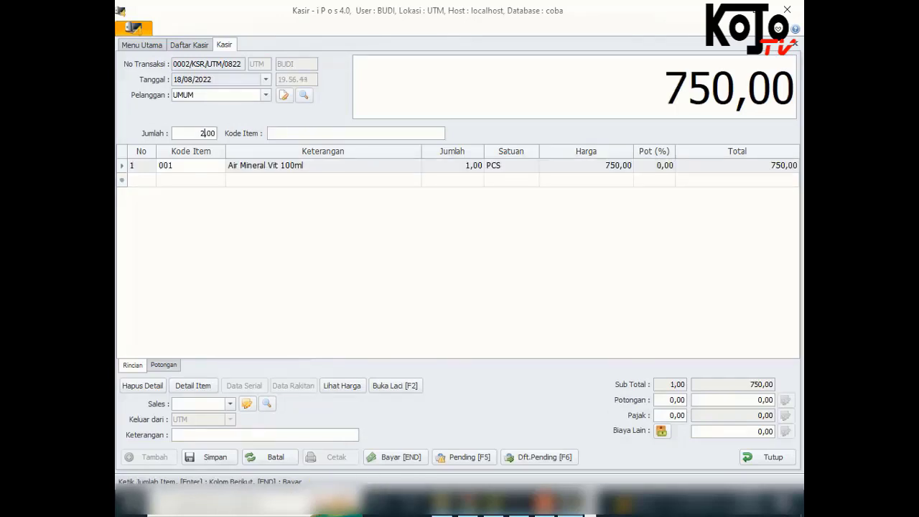
key(Return)
text(001)
key(Return)
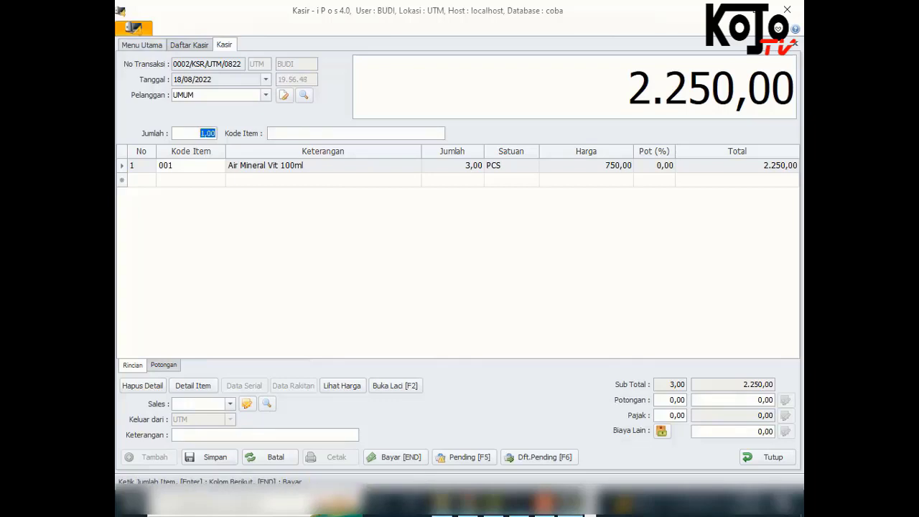
Pay the 2.250,00 sale with 5.000,00 cash and close the Kasir form
key(End)
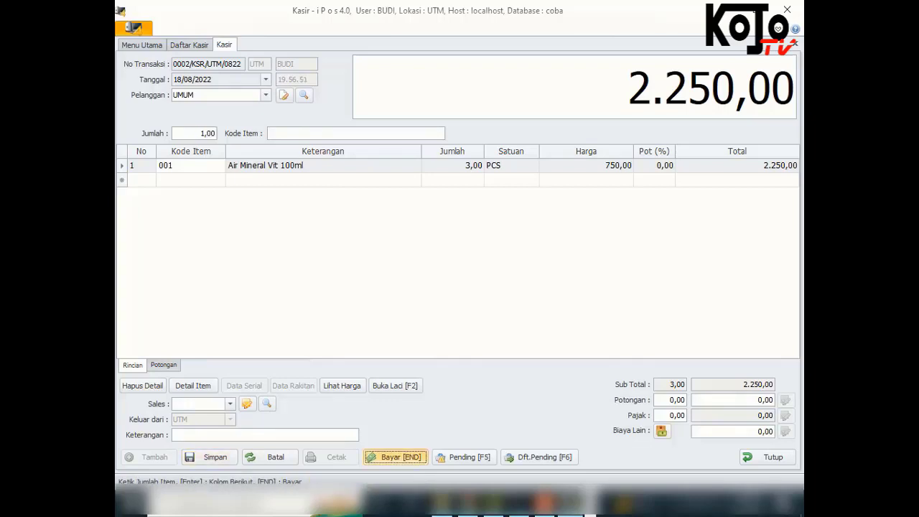
text(5000)
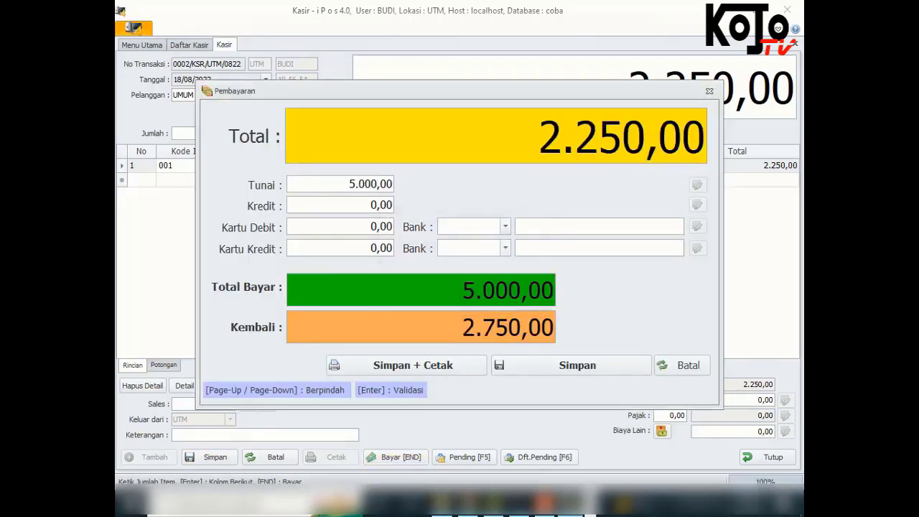
key(Return)
key(Return)
click(768, 458)
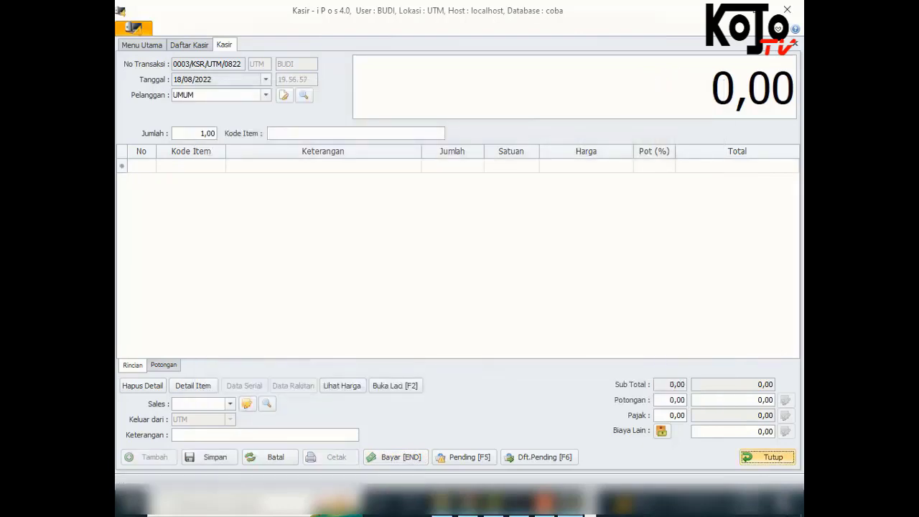
Attempt twice to delete transaction 0002/KSR/UTM/0822, cancelling the Otorisasi Akses prompt, then close Daftar Kasir
click(505, 296)
click(247, 135)
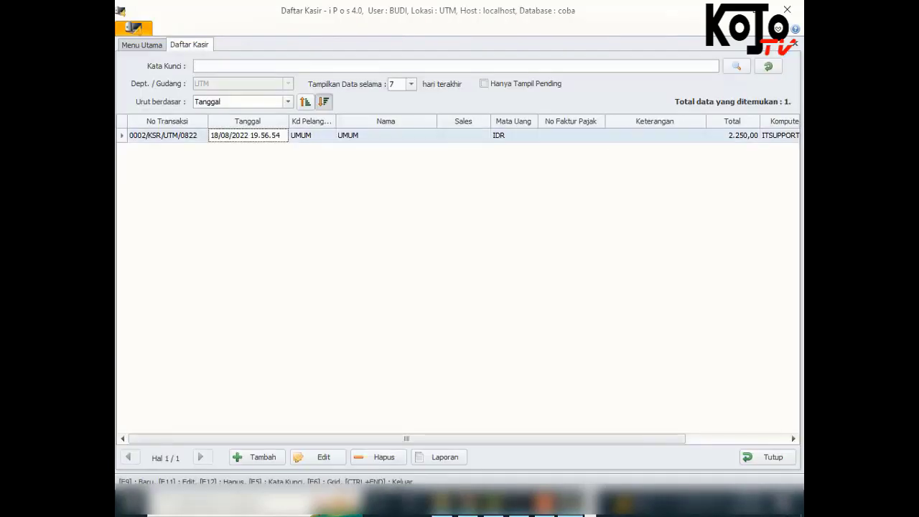
click(381, 458)
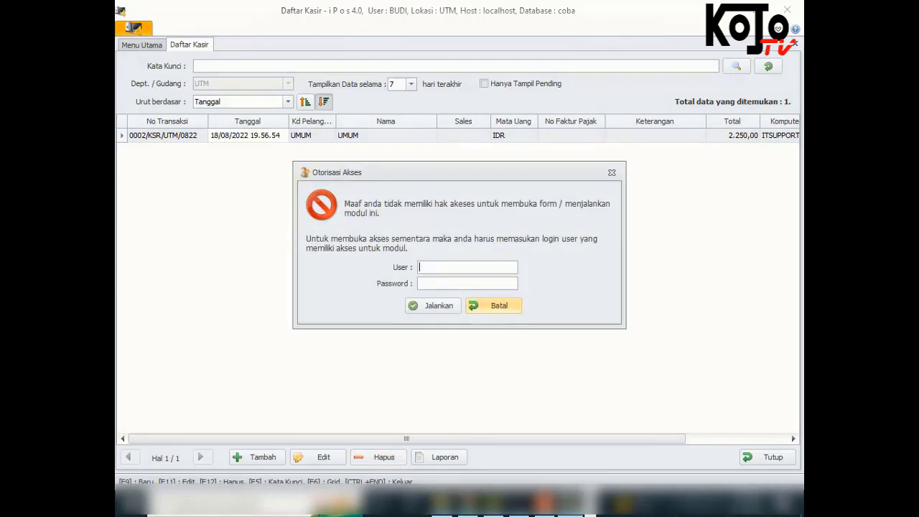
key(Escape)
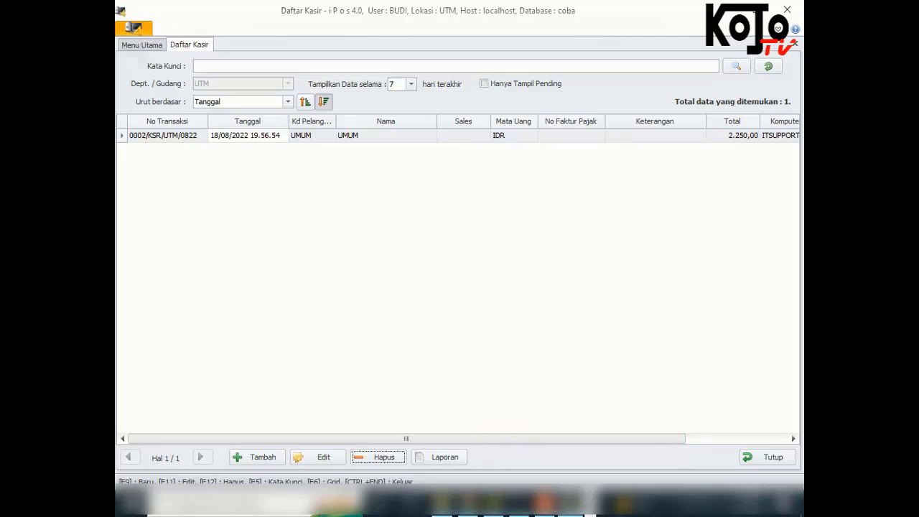
click(385, 136)
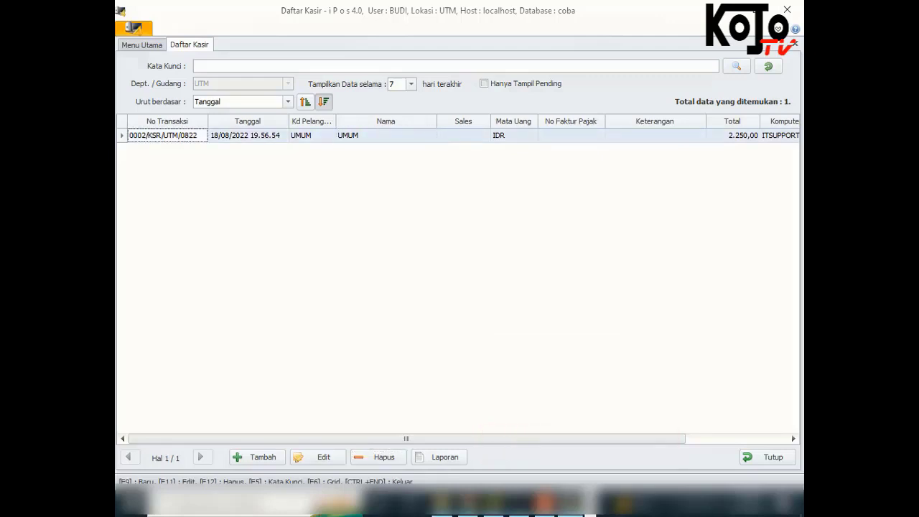
click(382, 457)
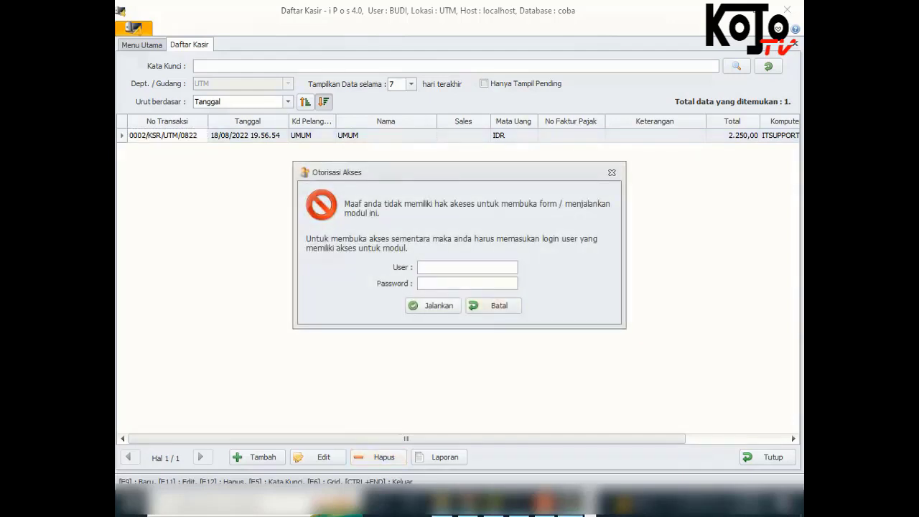
click(496, 305)
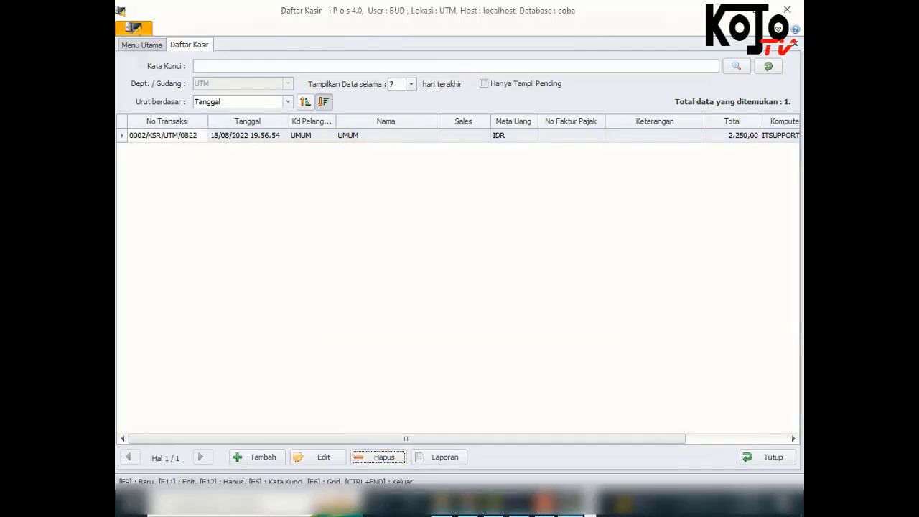
click(795, 44)
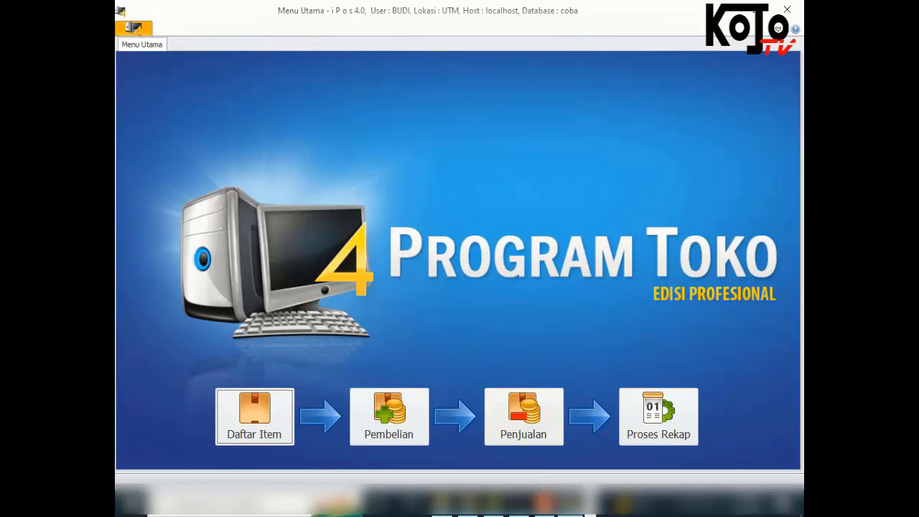
Log out the cashier and sign back in as the administrator
click(132, 27)
click(143, 113)
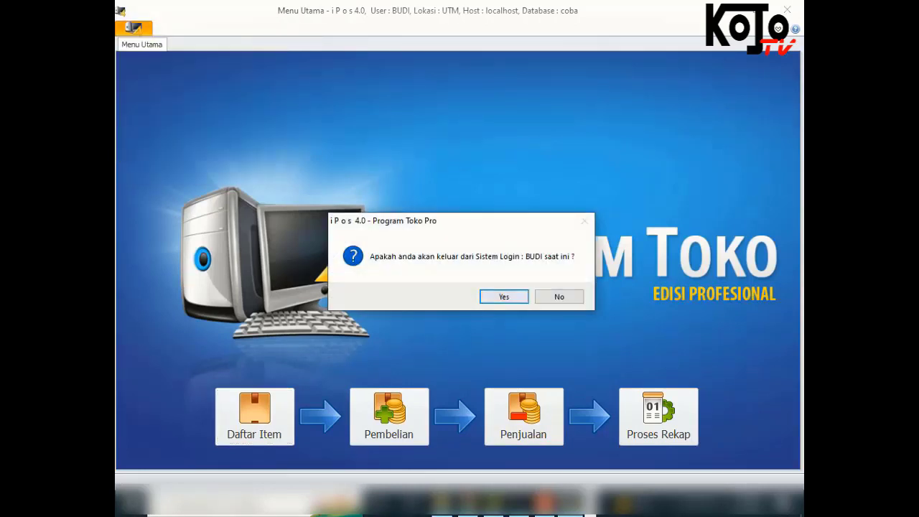
key(Return)
text(admin)
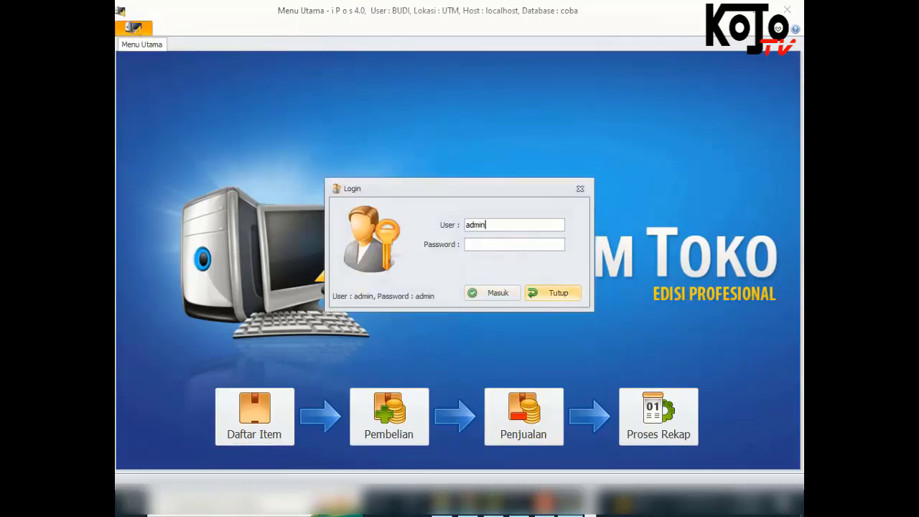
text(admin)
key(Return)
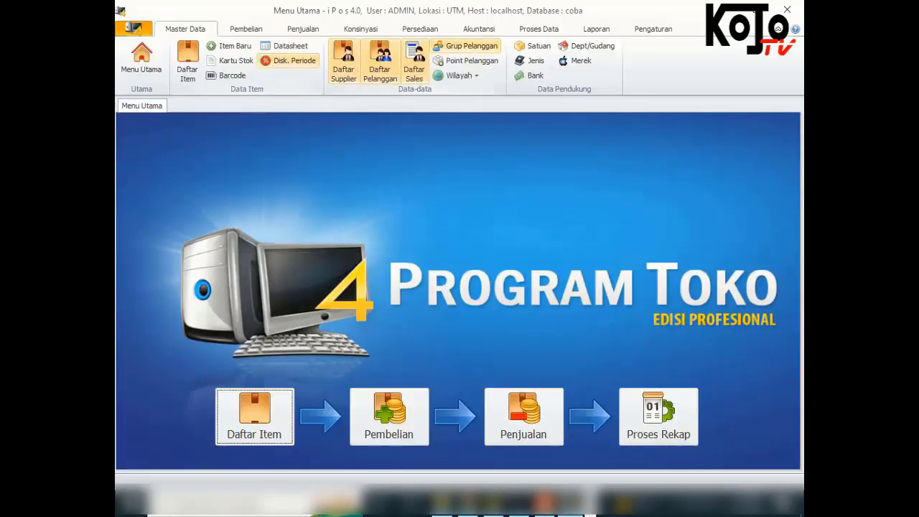
Open Kelompok User Akses for the KASIR group and review its rights tabs
click(653, 28)
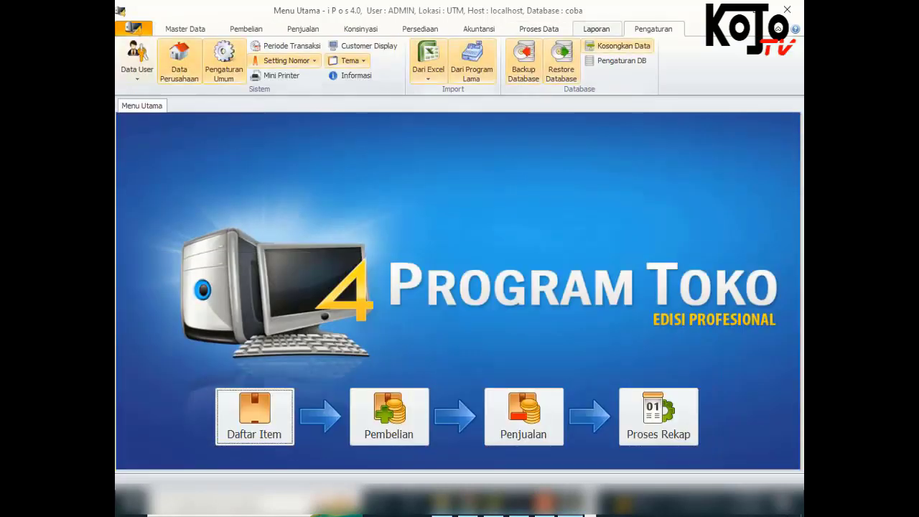
click(137, 62)
click(180, 92)
click(290, 127)
click(208, 171)
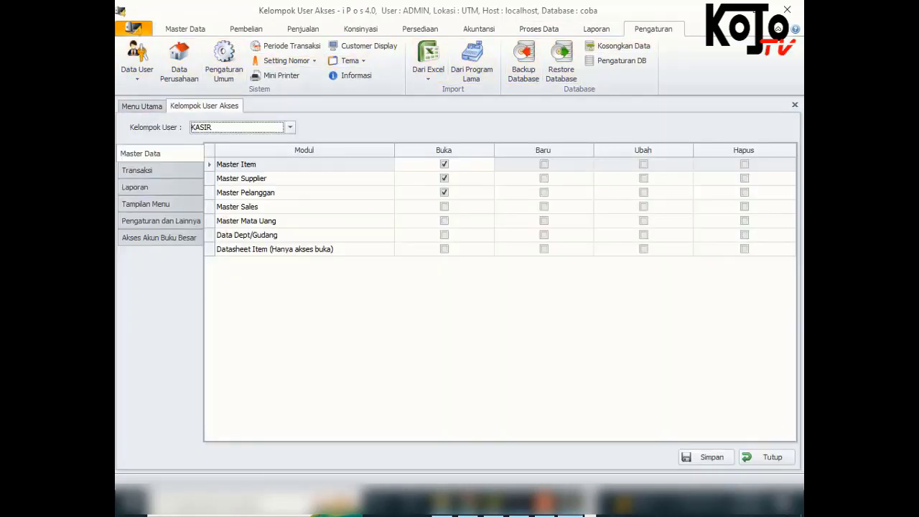
click(137, 170)
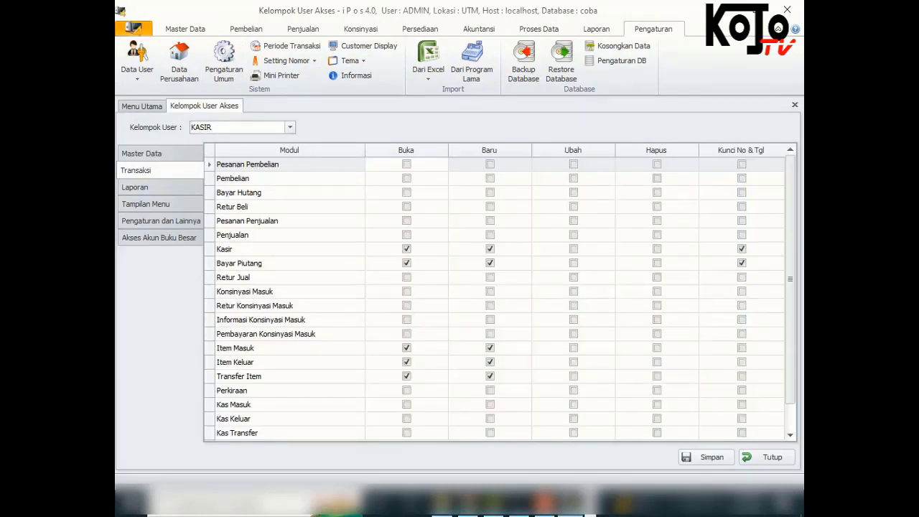
click(159, 220)
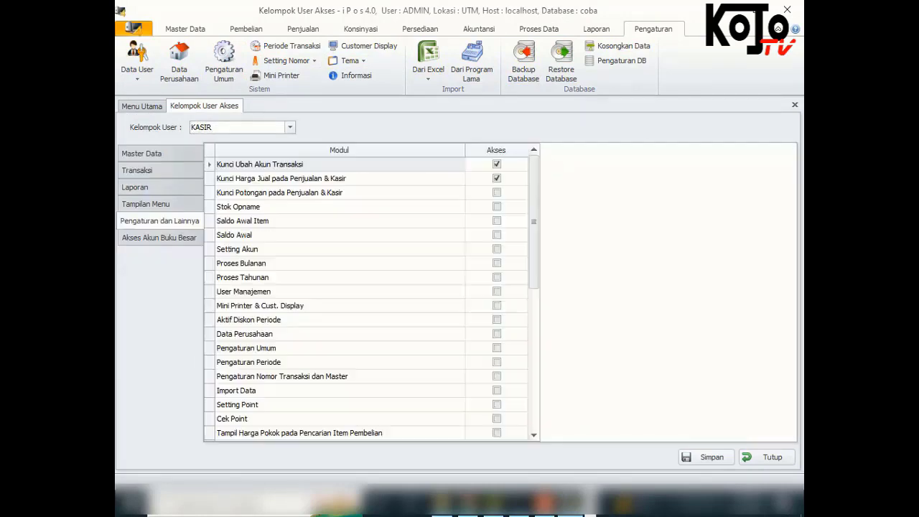
click(145, 204)
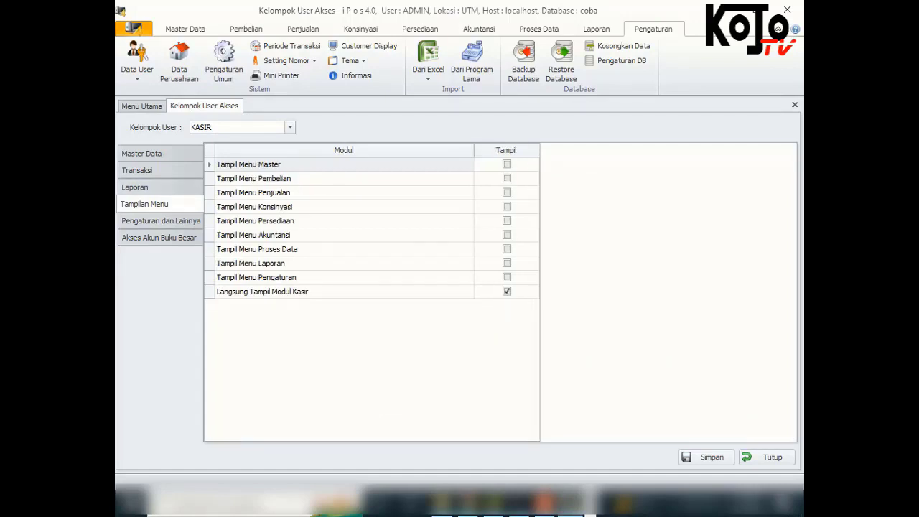
click(159, 221)
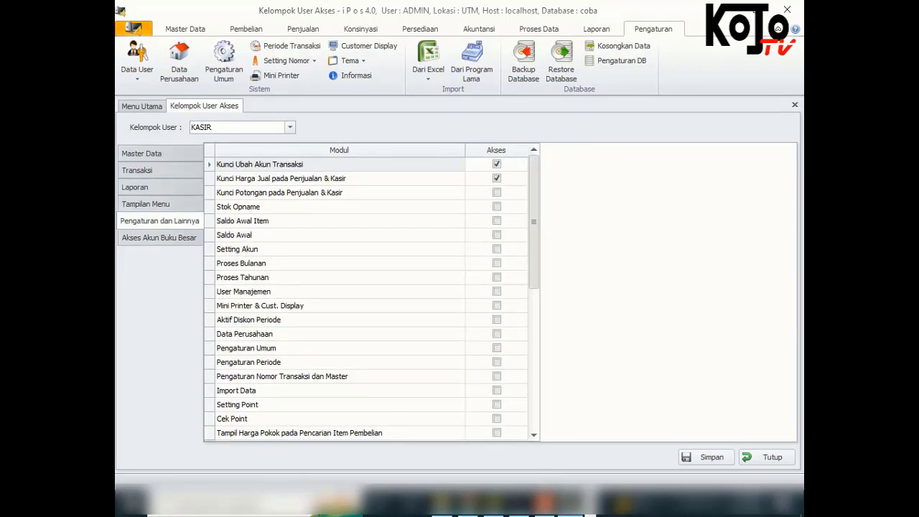
Tick the Modul Kasir delete right for KASIR, save, and close the settings
drag(533, 221, 533, 360)
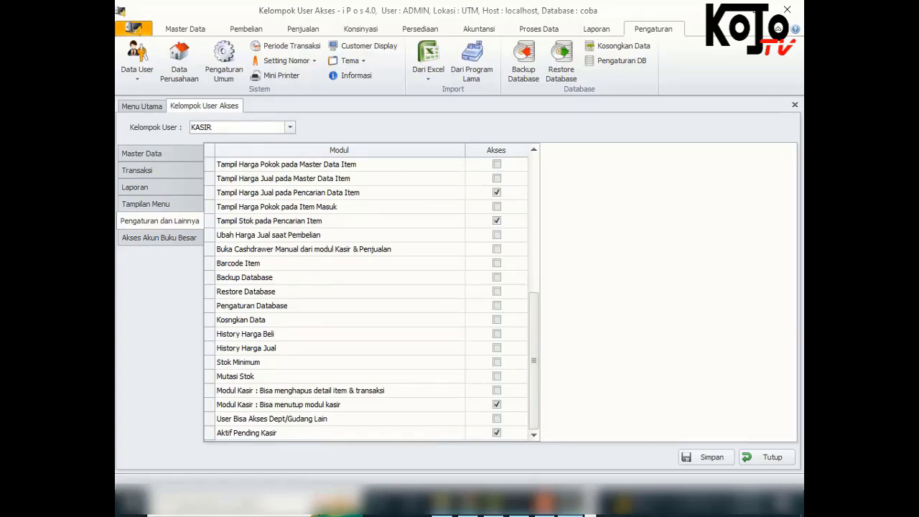
scroll(496, 433, up, 1)
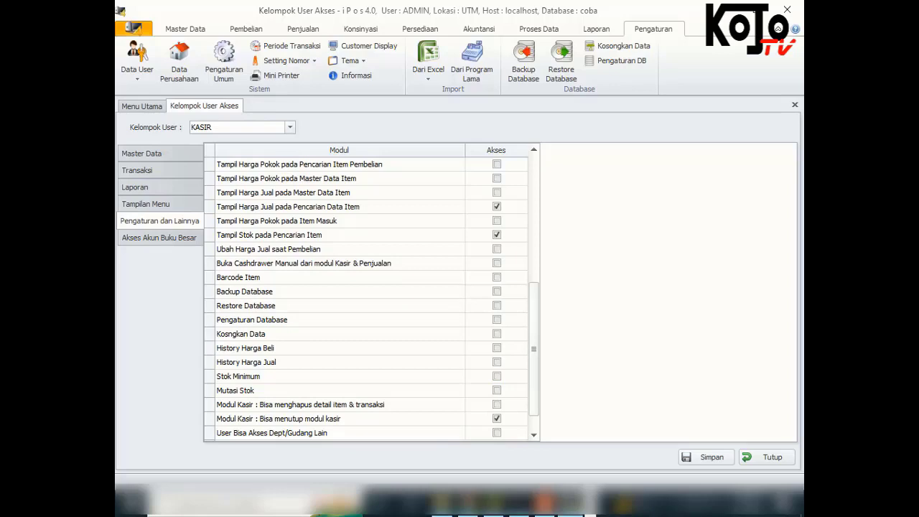
drag(534, 348, 533, 221)
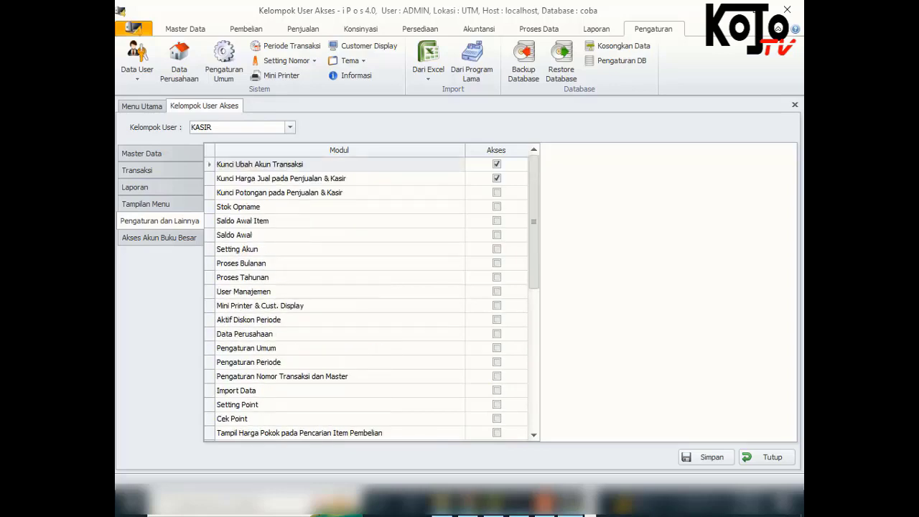
drag(534, 221, 534, 360)
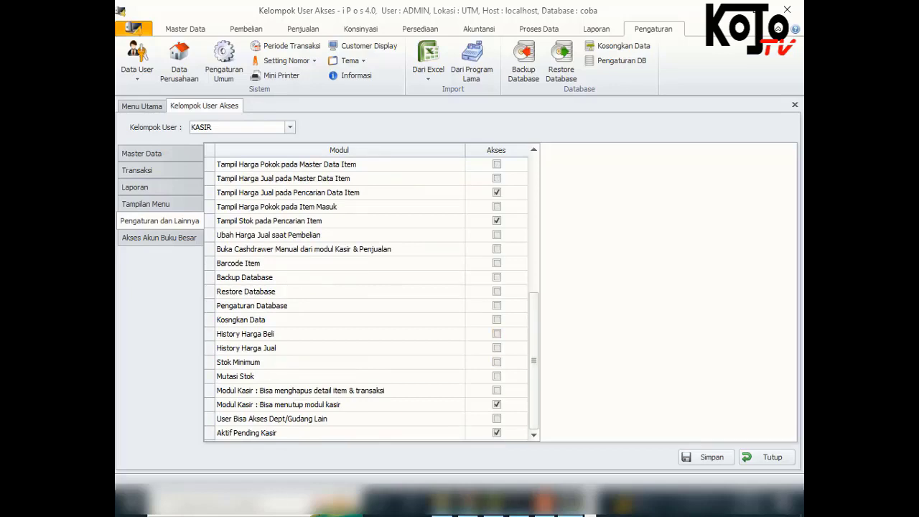
mouse_move(534, 361)
mouse_down()
mouse_move(534, 221)
mouse_move(533, 361)
mouse_up()
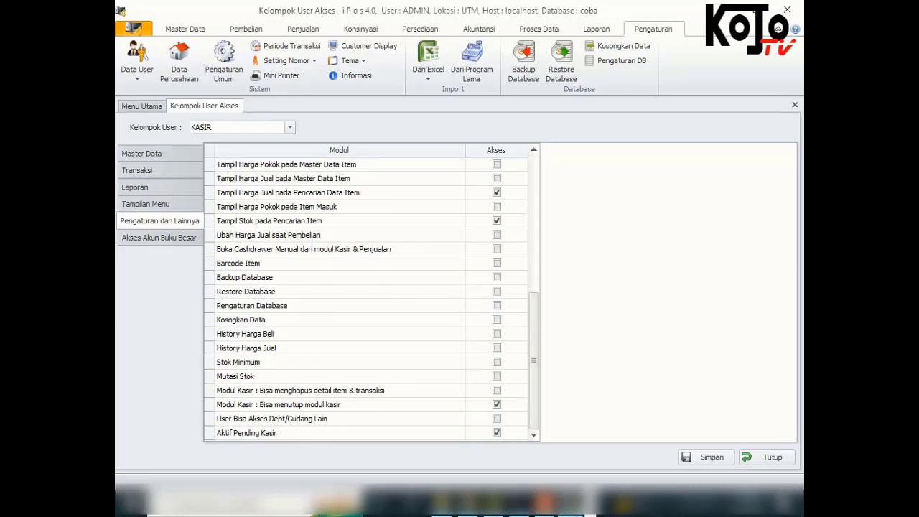
click(497, 390)
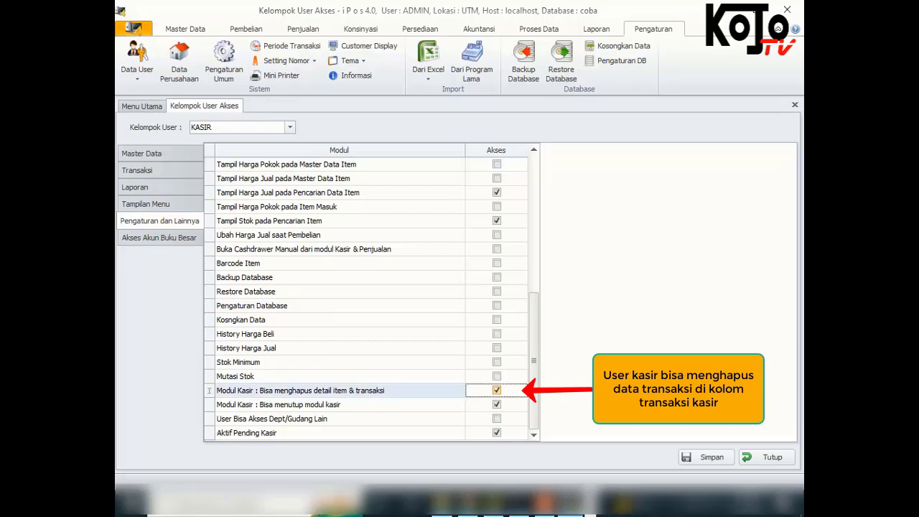
click(707, 457)
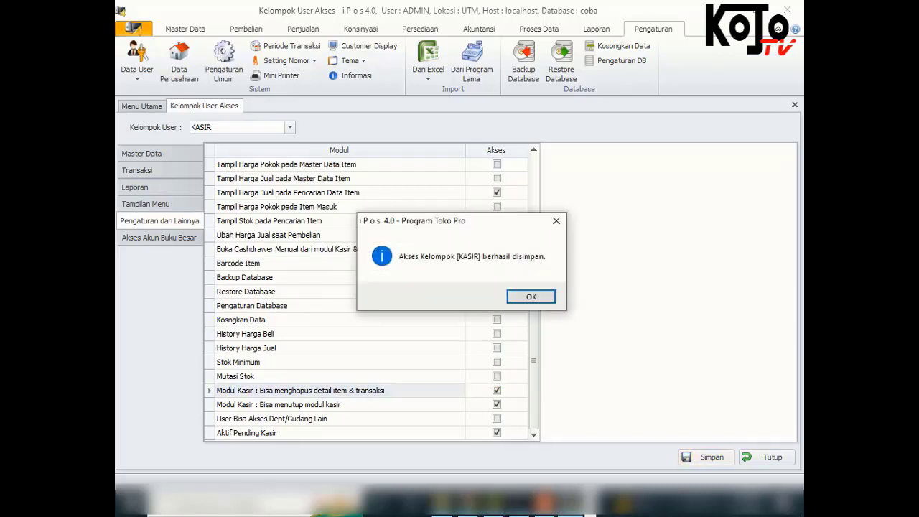
click(532, 297)
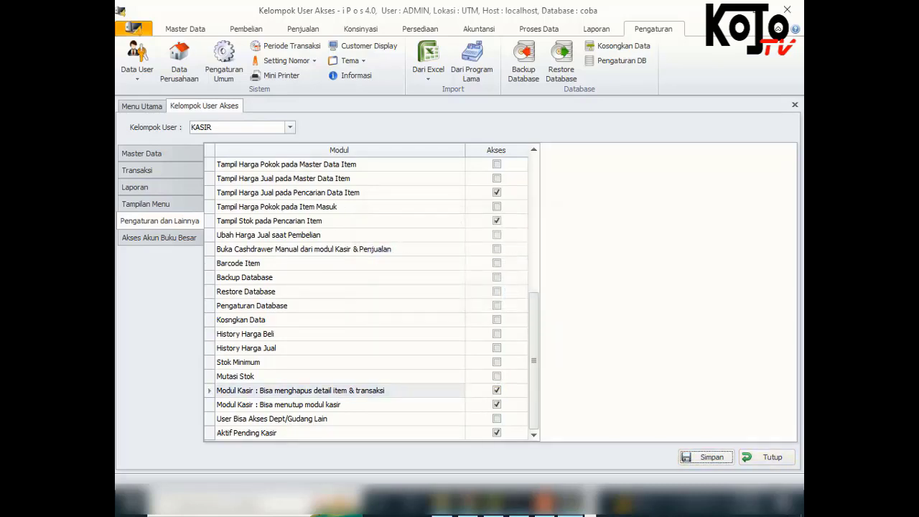
click(767, 457)
click(133, 28)
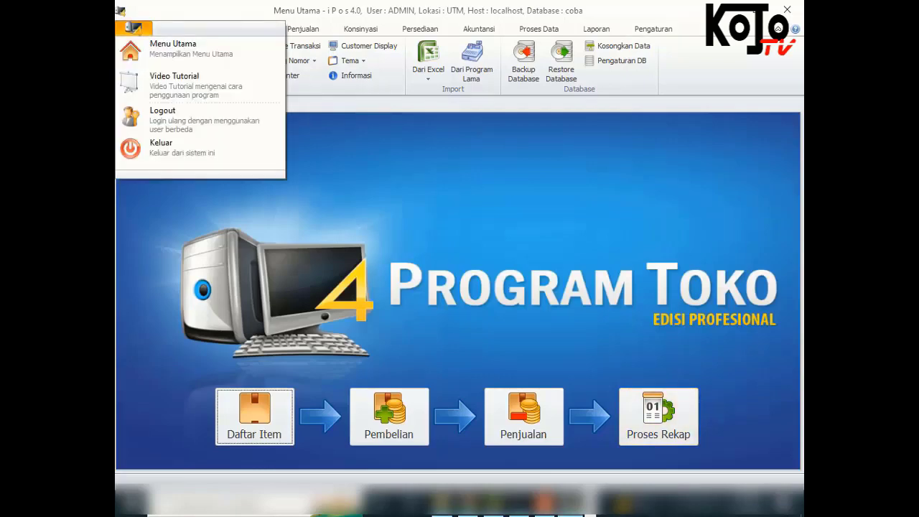
Log out the administrator and sign in as the cashier user
click(161, 116)
key(Return)
text(budi)
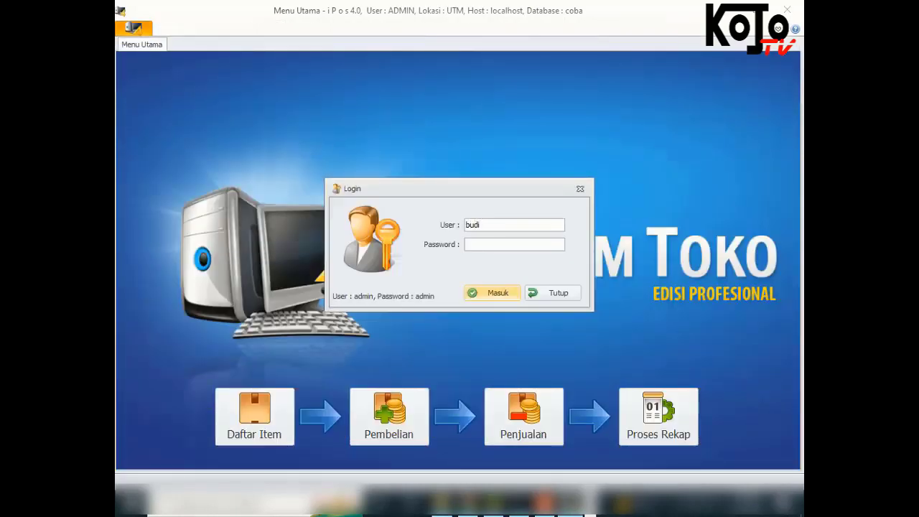
key(Tab)
text(****)
click(492, 293)
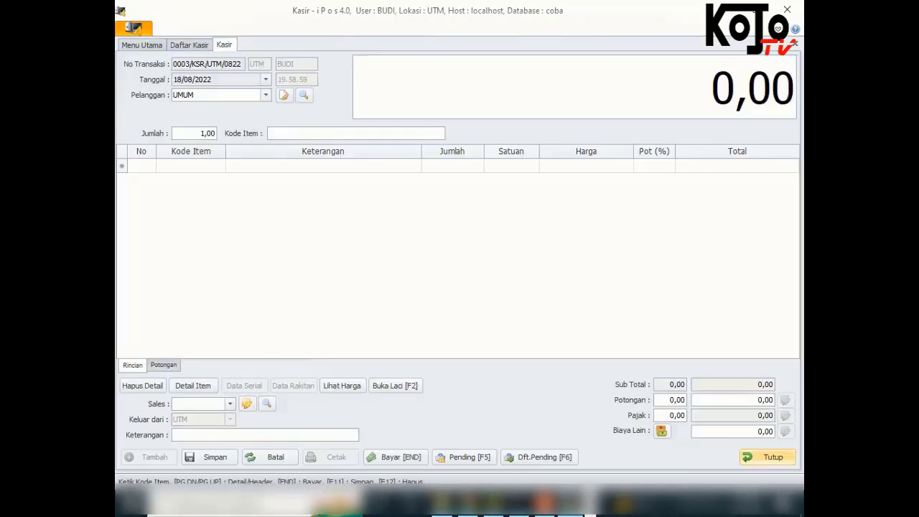
Try deleting transaction 0002/KSR/UTM/0822 again and cancel the authorisation prompt
click(767, 457)
click(505, 296)
click(386, 136)
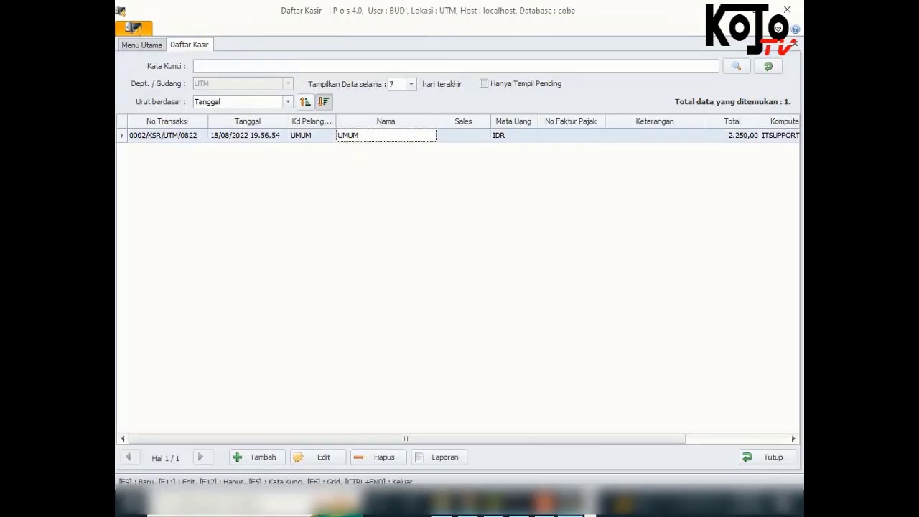
click(379, 457)
click(493, 305)
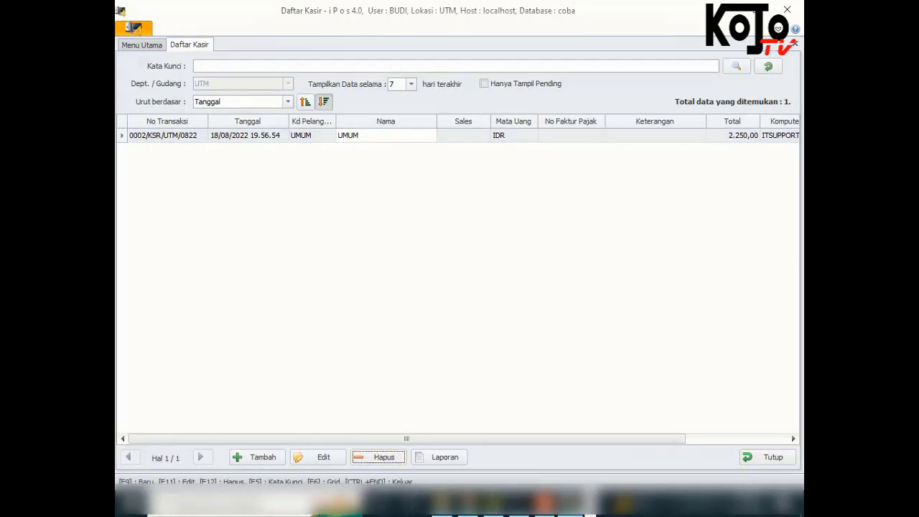
Start a sale with item 001 twice, delete the row, and close without saving
key(F9)
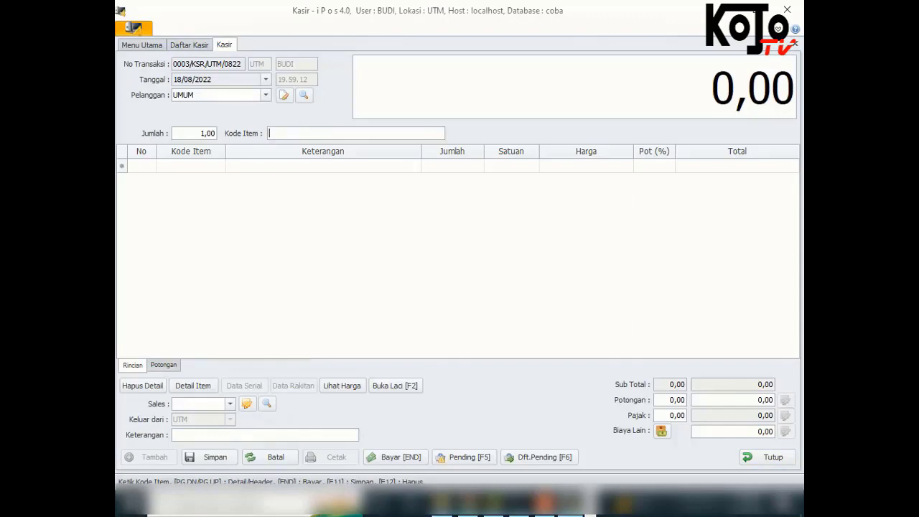
text(001)
key(Return)
text(001)
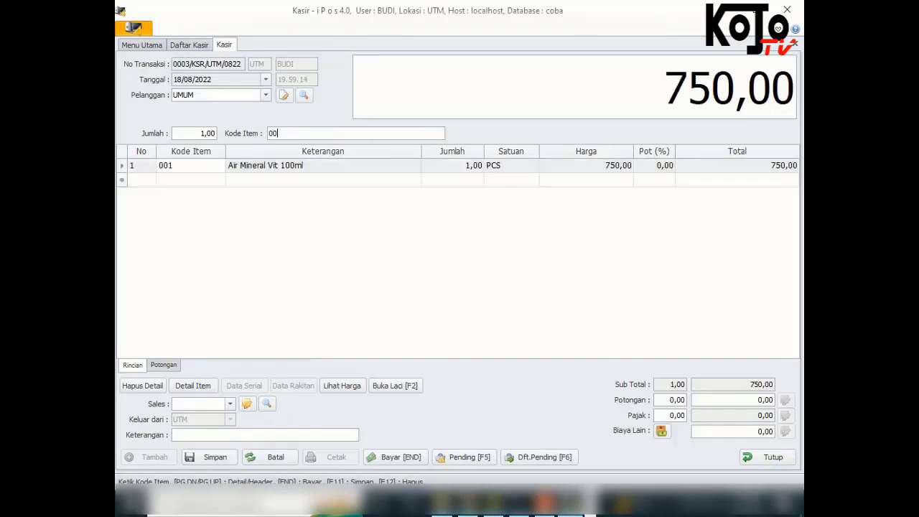
key(Return)
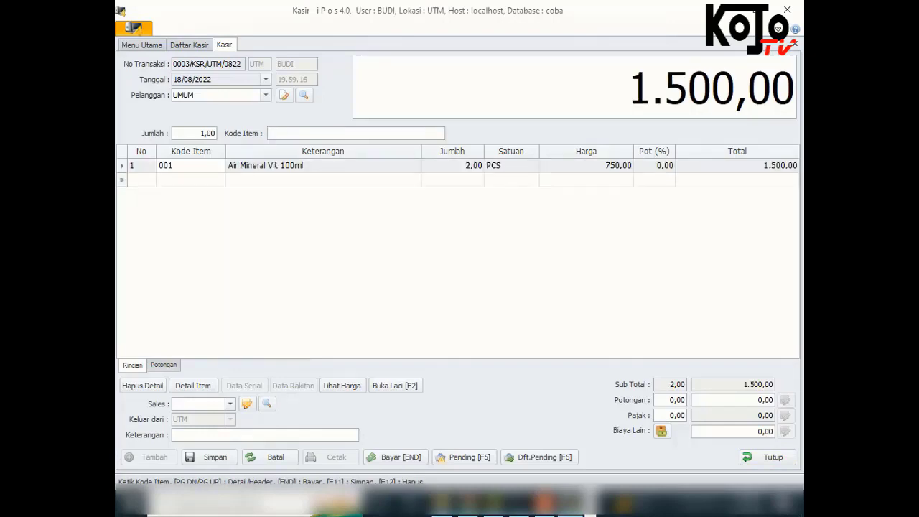
key(Page_Down)
key(Delete)
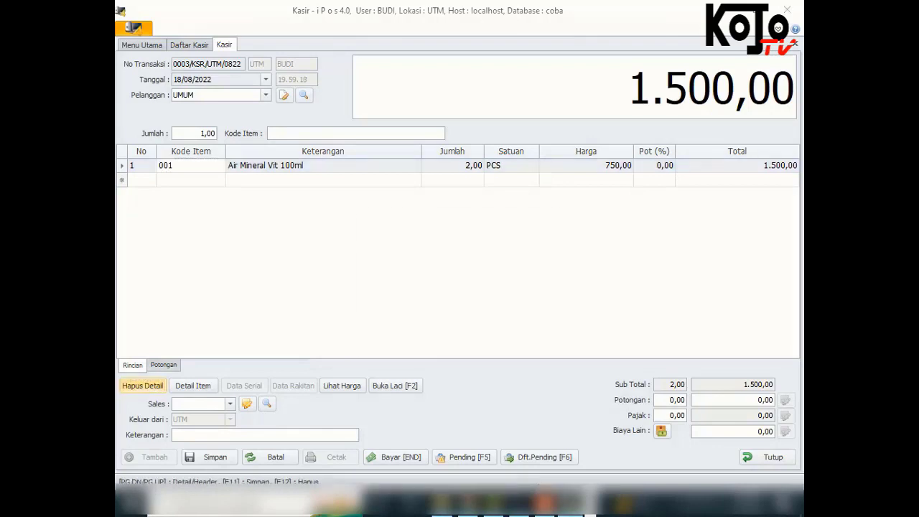
key(Return)
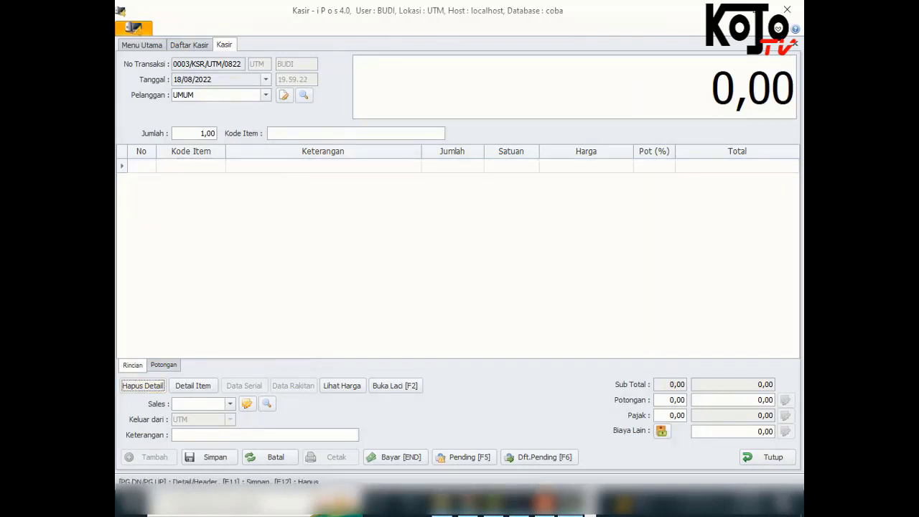
click(768, 457)
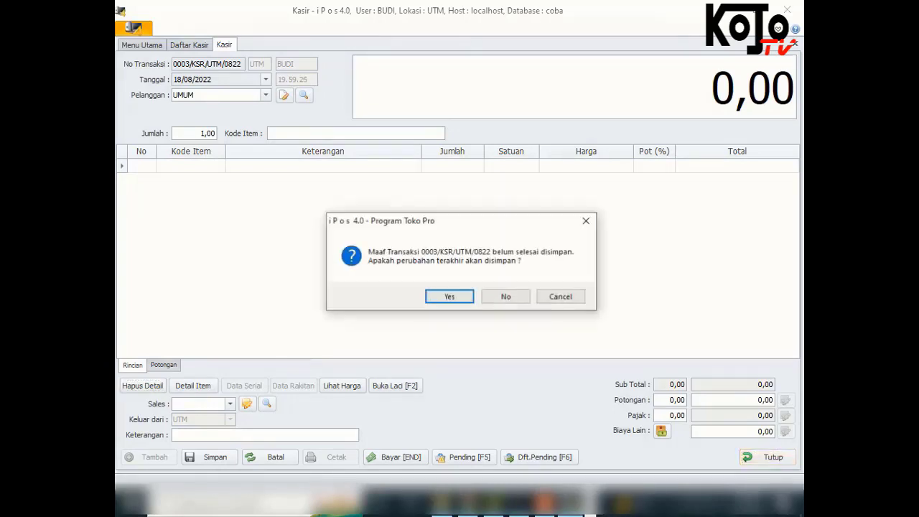
key(n)
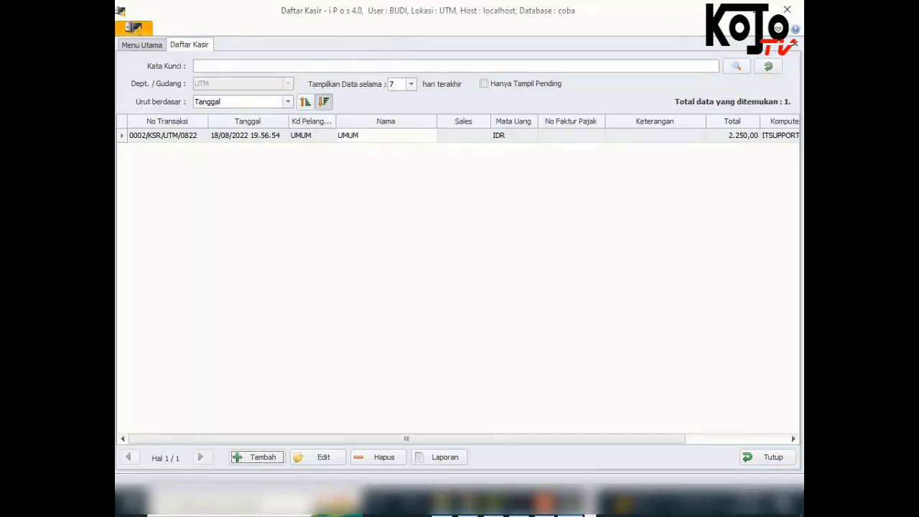
Preview the day's sales report from Daftar Kasir, then close the list
click(440, 457)
click(322, 208)
click(260, 242)
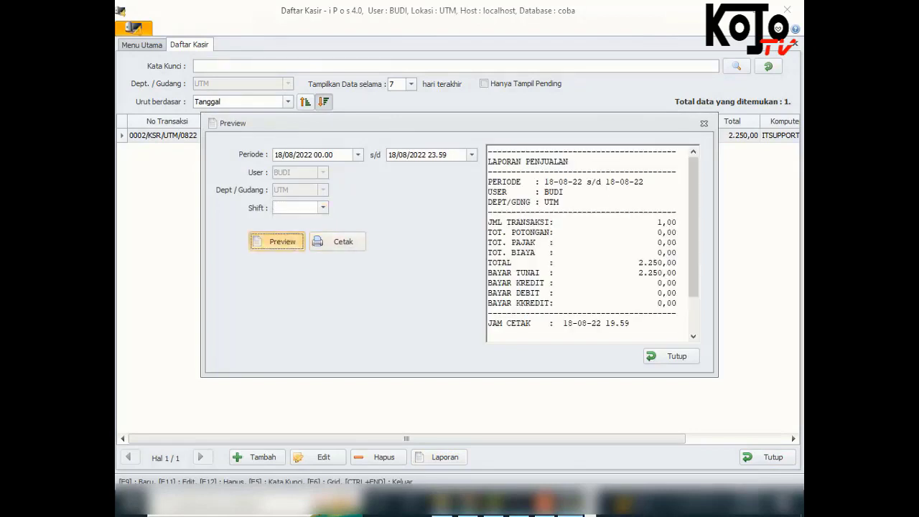
click(671, 356)
click(768, 457)
Log out the cashier and submit the administrator login
click(133, 28)
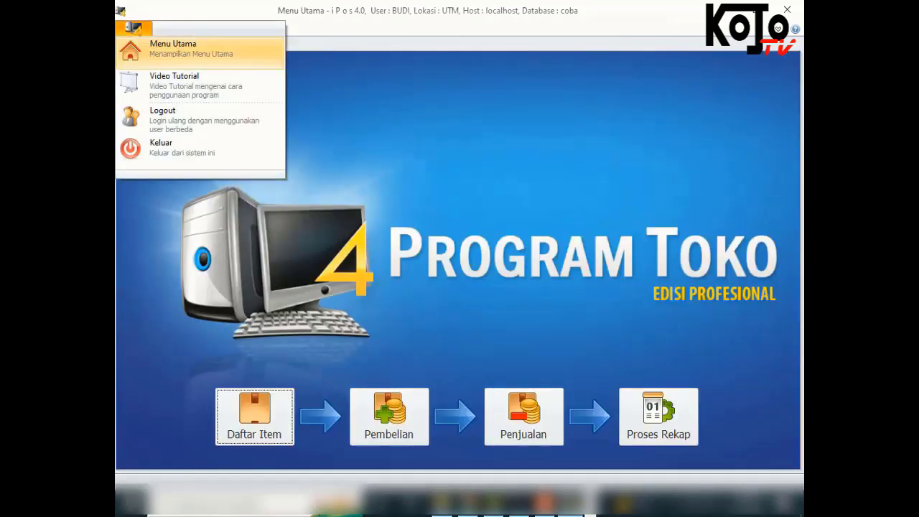
click(194, 118)
click(504, 296)
text(admin)
key(Tab)
text(admin)
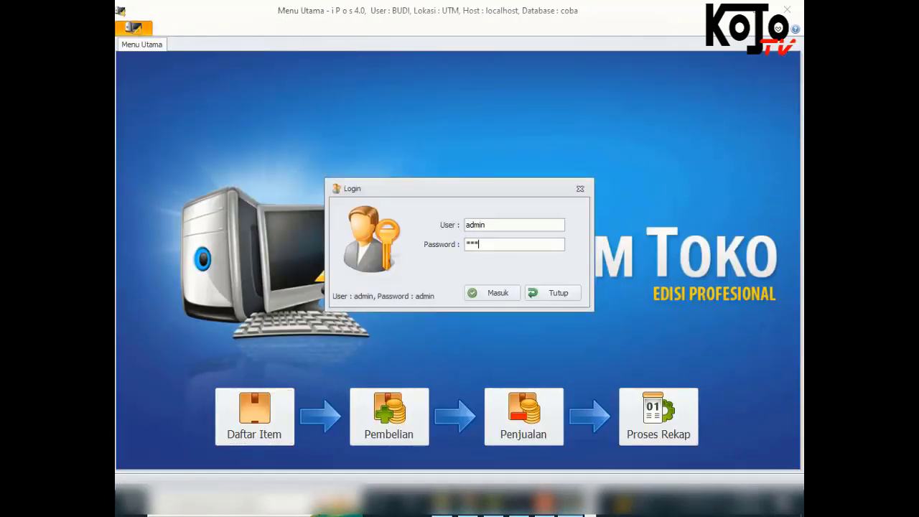
key(Return)
Open Kelompok Akses User for the KASIR group on its Transaksi rights
click(654, 29)
click(137, 61)
click(180, 93)
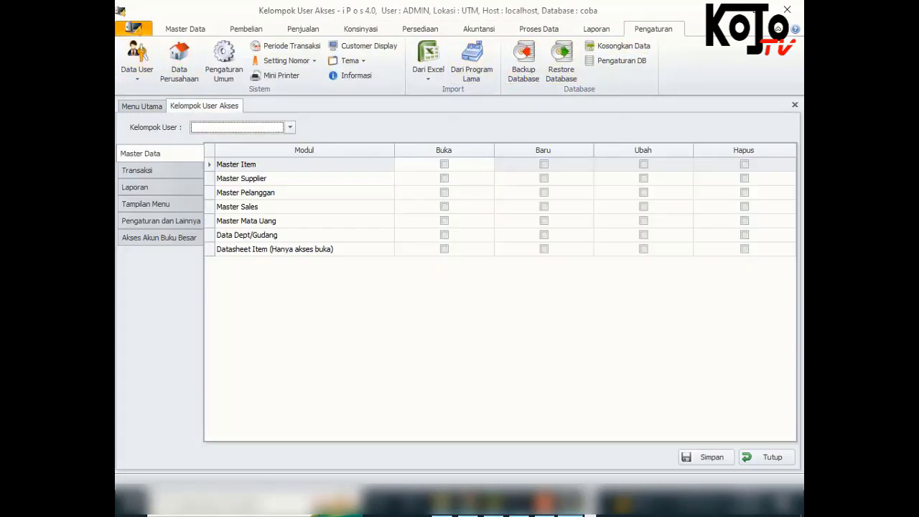
click(290, 127)
click(202, 171)
click(138, 170)
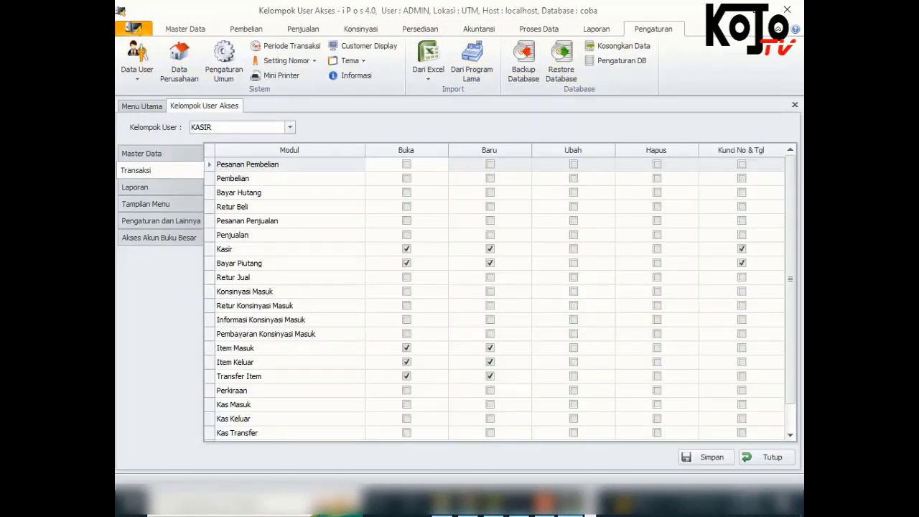
scroll(500, 294, down, 1)
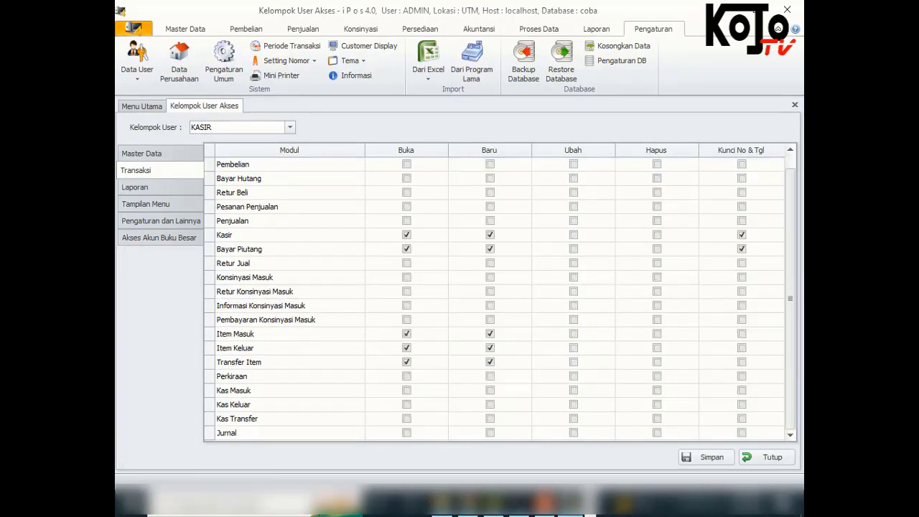
scroll(500, 295, up, 1)
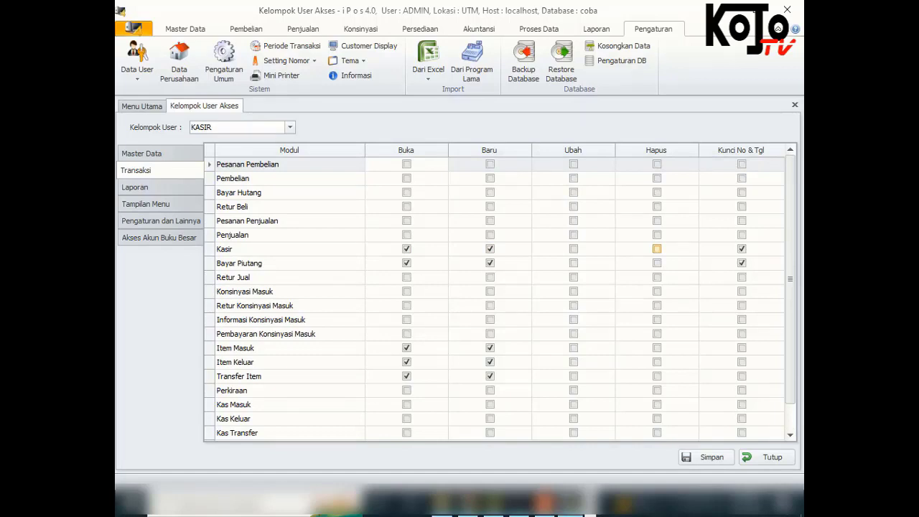
Tick Hapus and Ubah for Kasir transactions, save, and close the settings
click(656, 249)
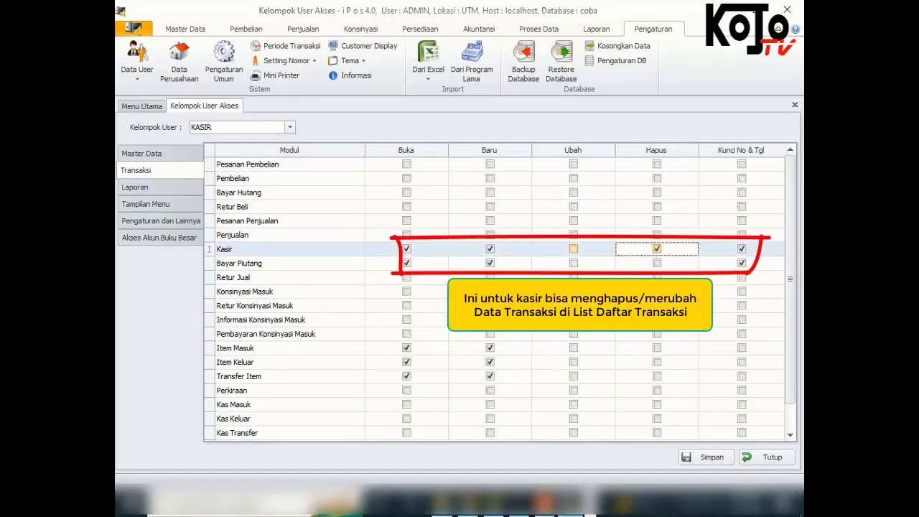
click(573, 248)
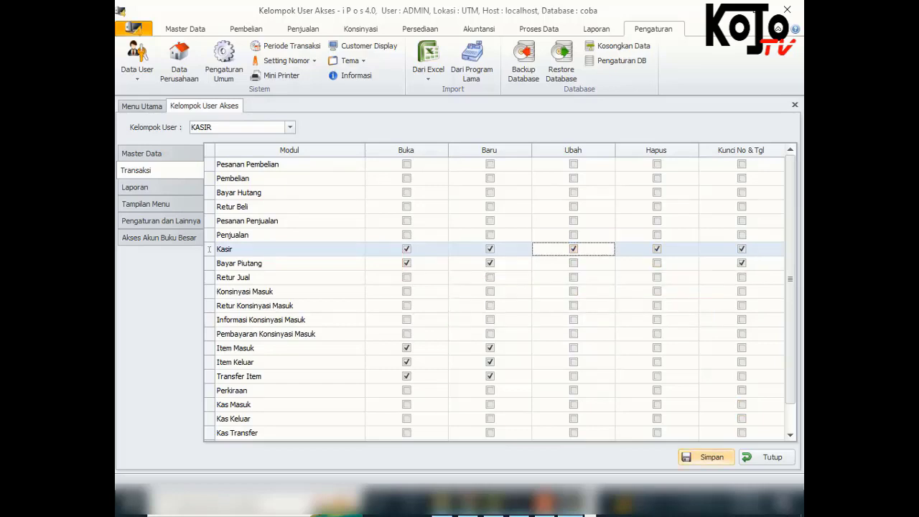
click(706, 457)
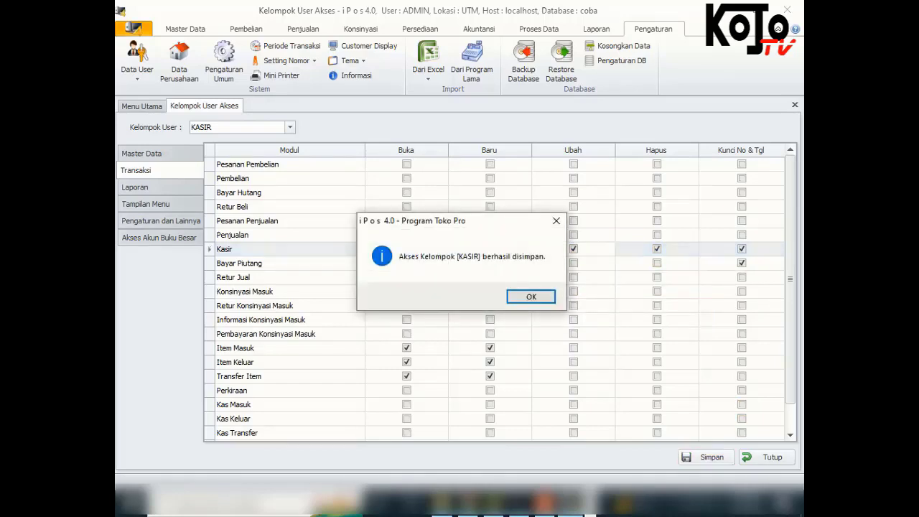
click(530, 296)
click(767, 457)
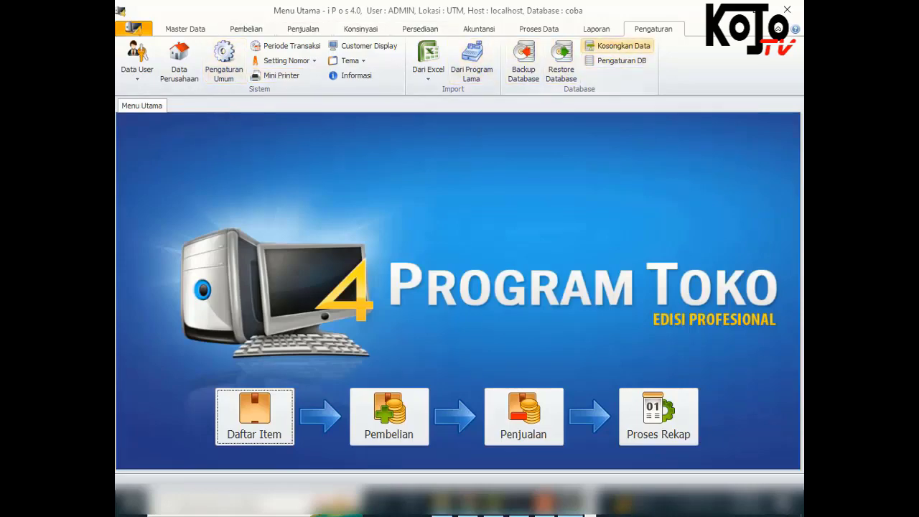
Log out of the administrator and sign in as the cashier user, re-entering the rejected password
click(134, 28)
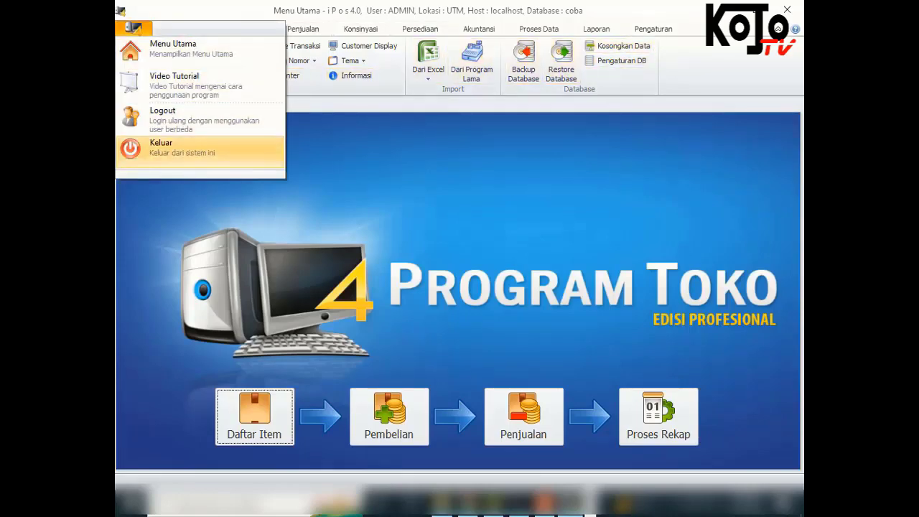
click(194, 120)
key(Return)
text(budi)
key(Tab)
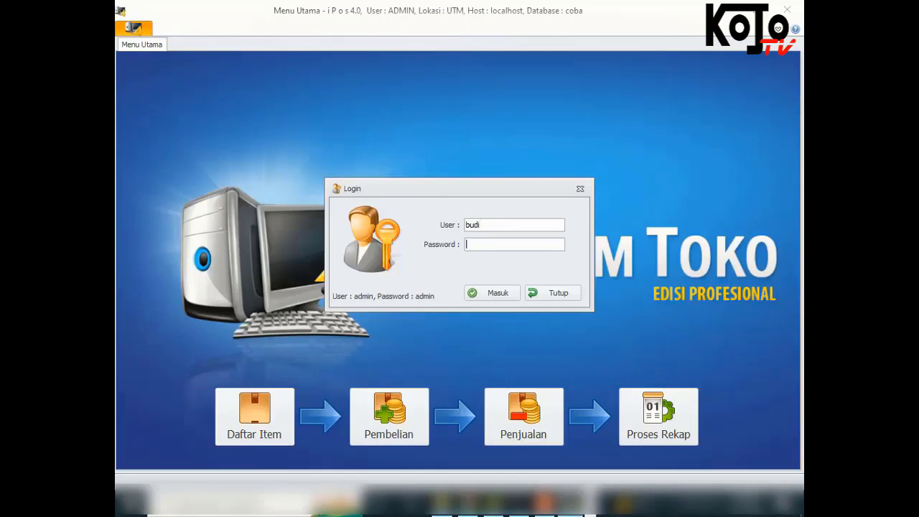
text(****)
key(Tab)
key(Return)
key(Return)
key(BackSpace)
key(BackSpace)
key(BackSpace)
key(BackSpace)
text(****)
key(Tab)
key(Return)
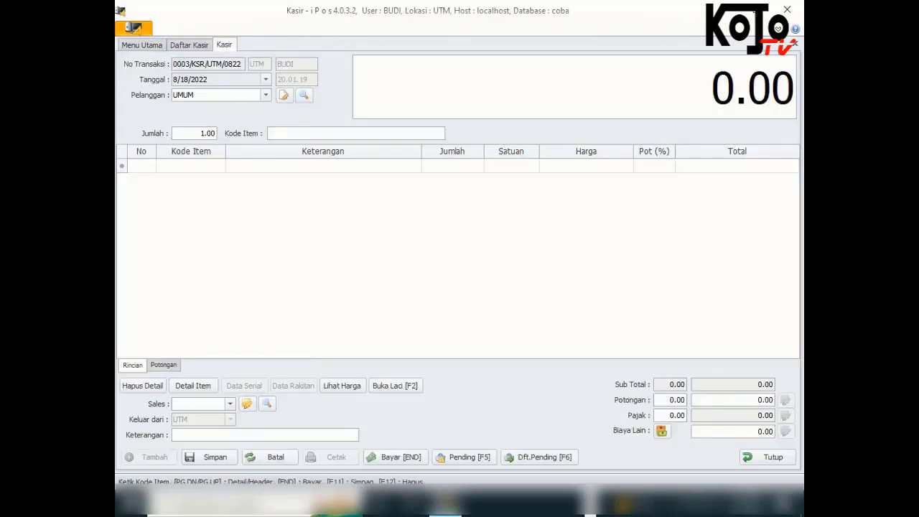
Close the empty Kasir sale without saving, then open the saved transaction for editing and close it
click(768, 457)
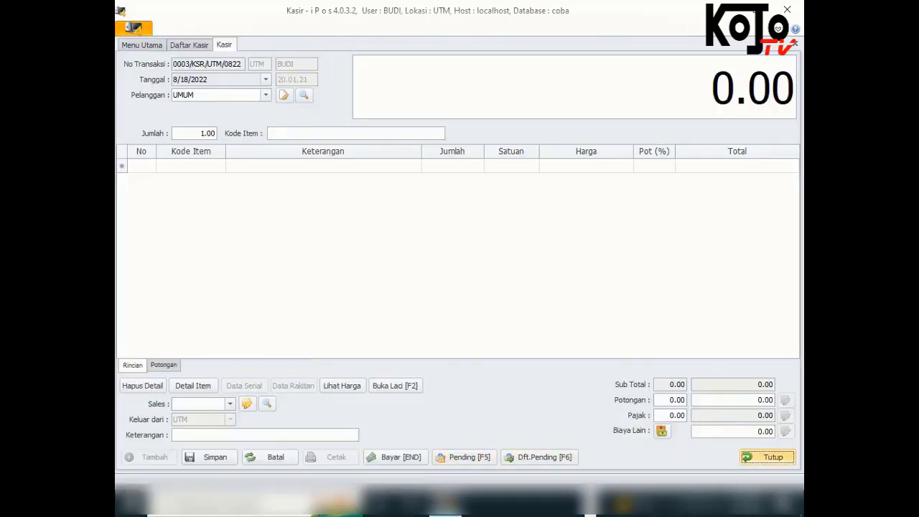
click(503, 295)
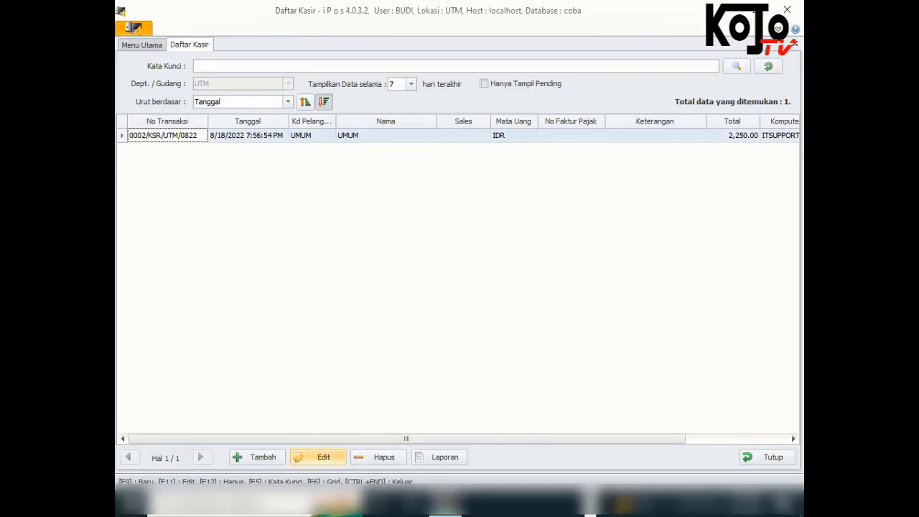
click(317, 458)
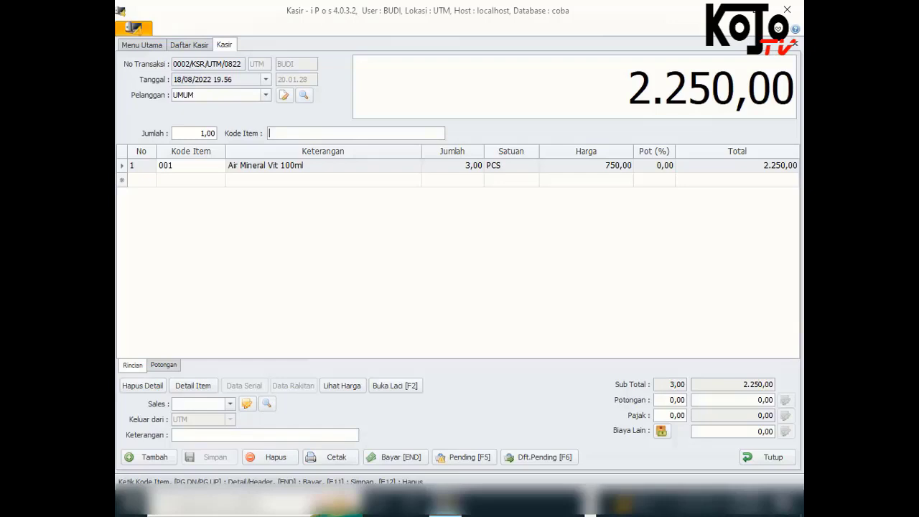
click(768, 457)
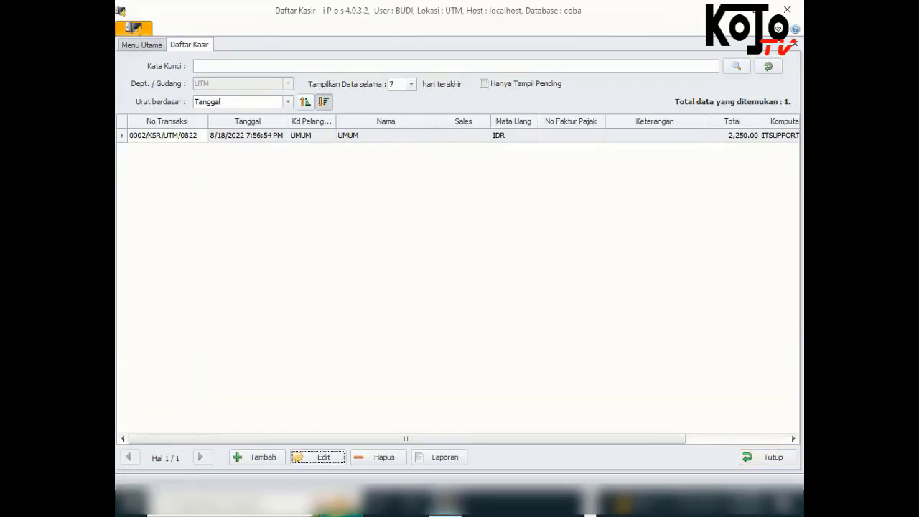
click(767, 458)
Log out of the cashier user and sign back in with the administrator account
click(134, 28)
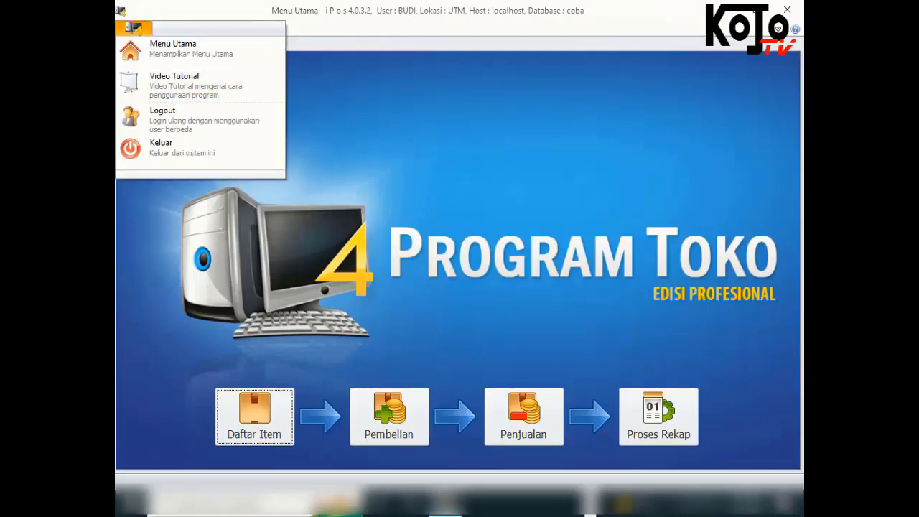
click(162, 115)
click(501, 295)
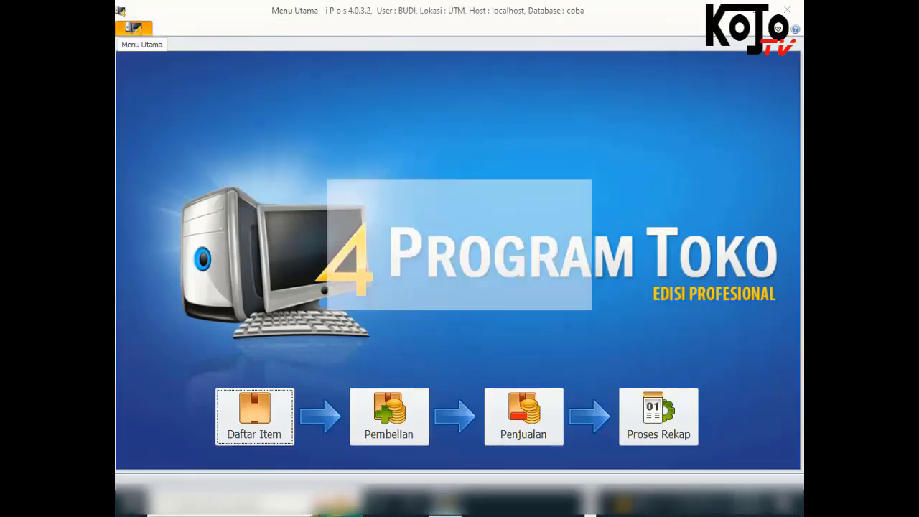
text(admin)
key(Tab)
text(admin)
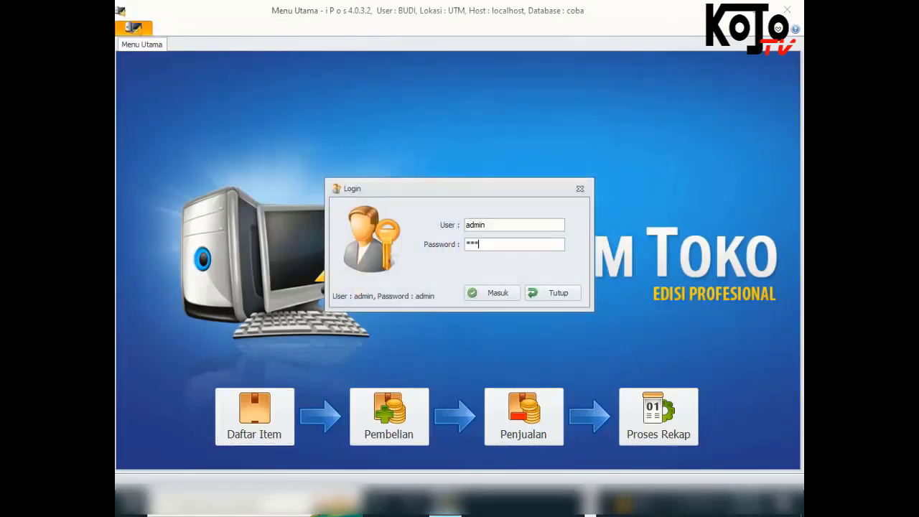
key(Return)
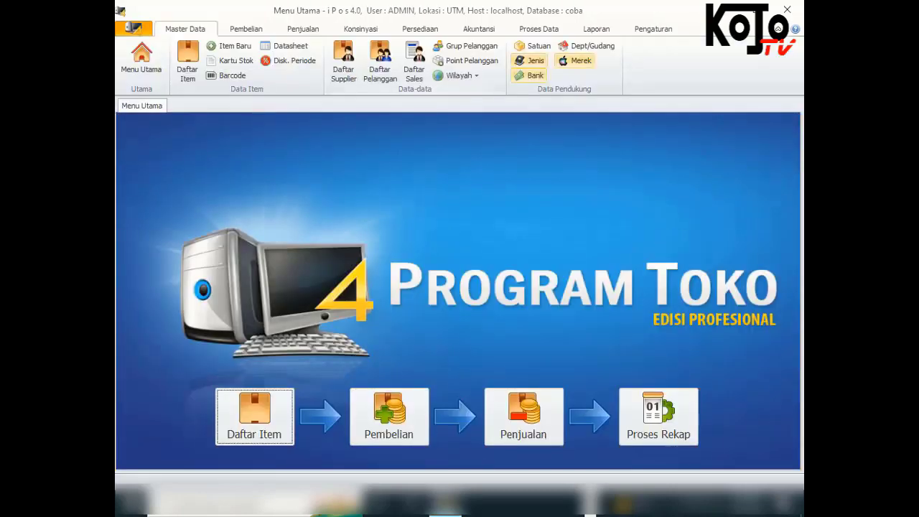
Open Kelompok User Akses for the KASIR group and show its Transaksi permissions
click(137, 64)
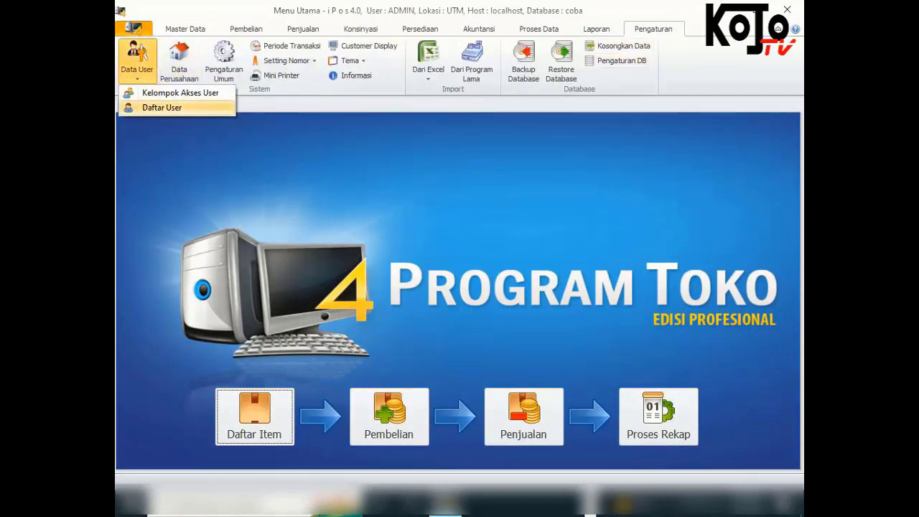
click(161, 92)
click(290, 127)
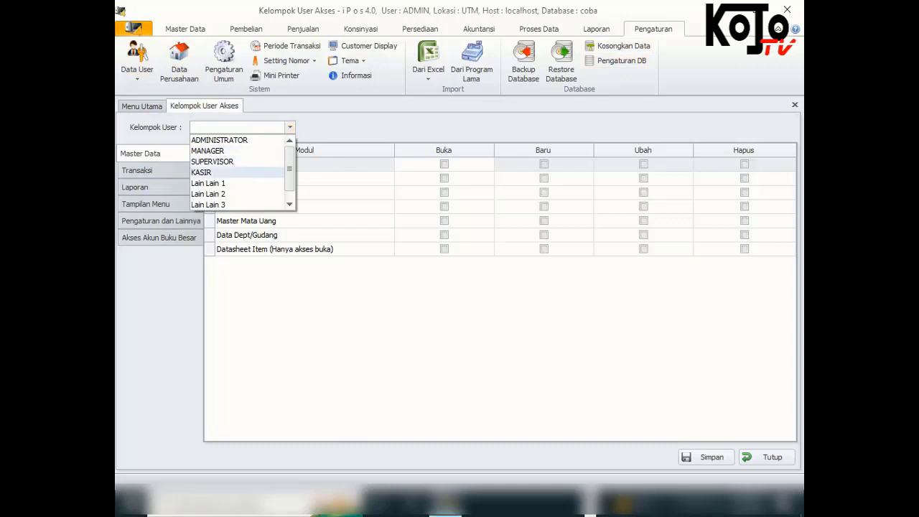
click(215, 172)
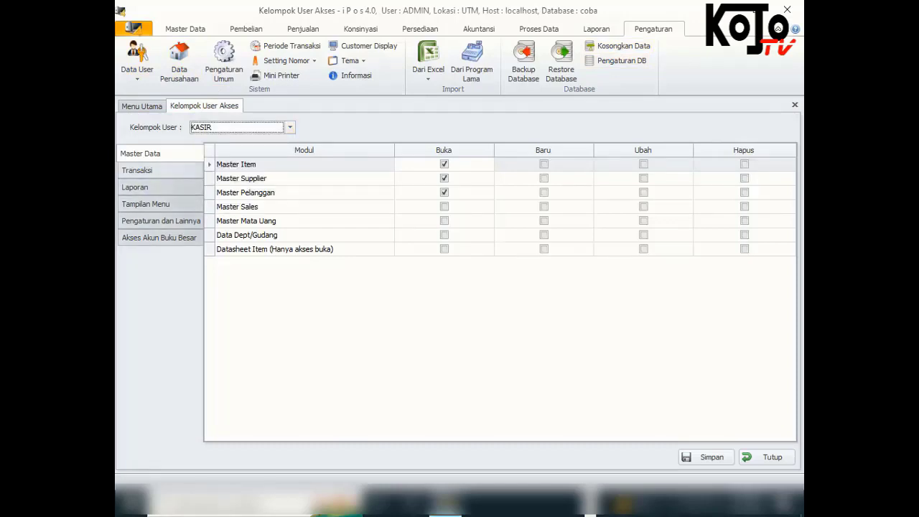
click(138, 170)
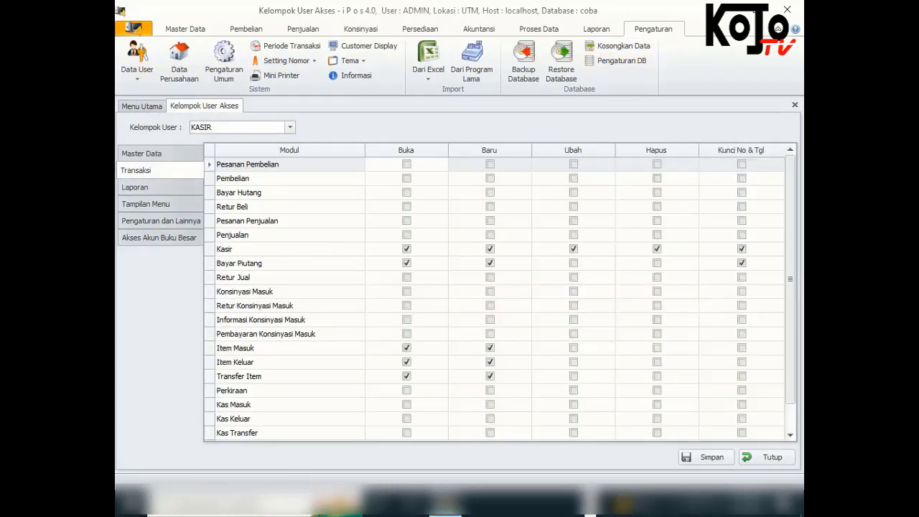
Untick Ubah and Hapus on the Kasir row, save the KASIR rights, and close the form
click(407, 250)
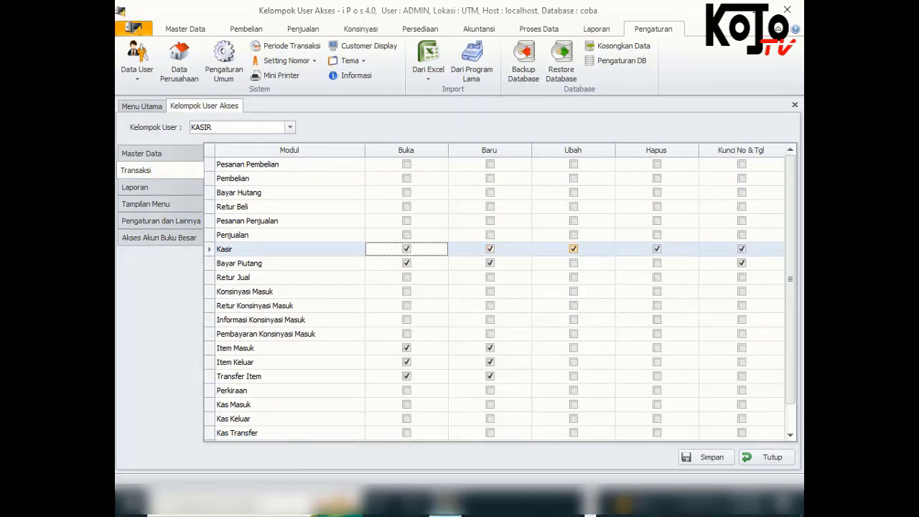
click(574, 249)
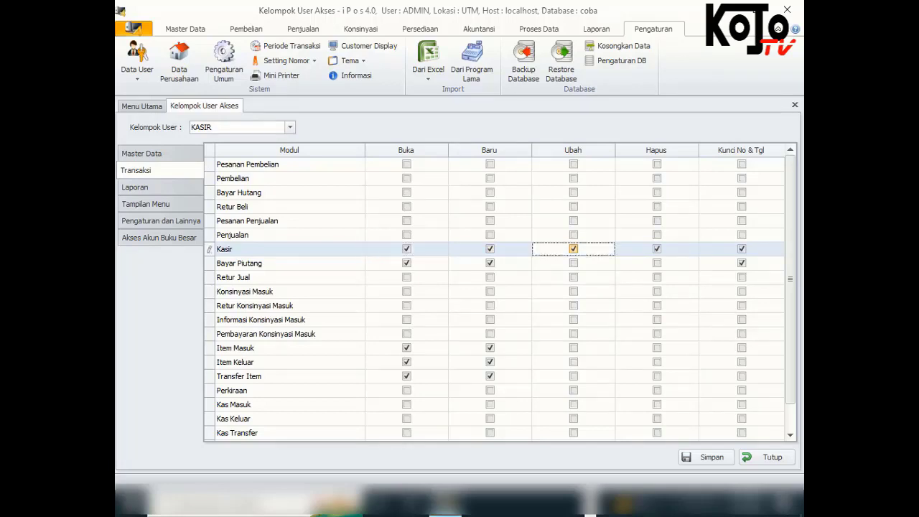
click(657, 249)
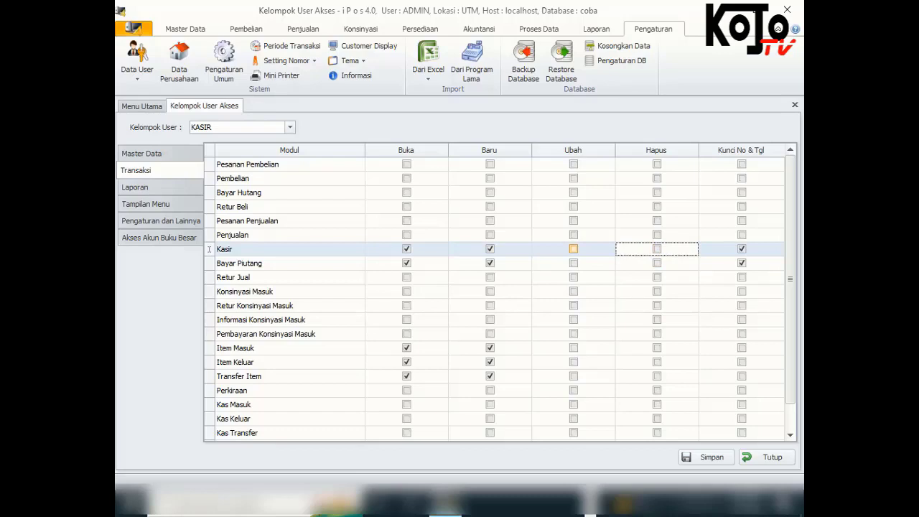
click(574, 249)
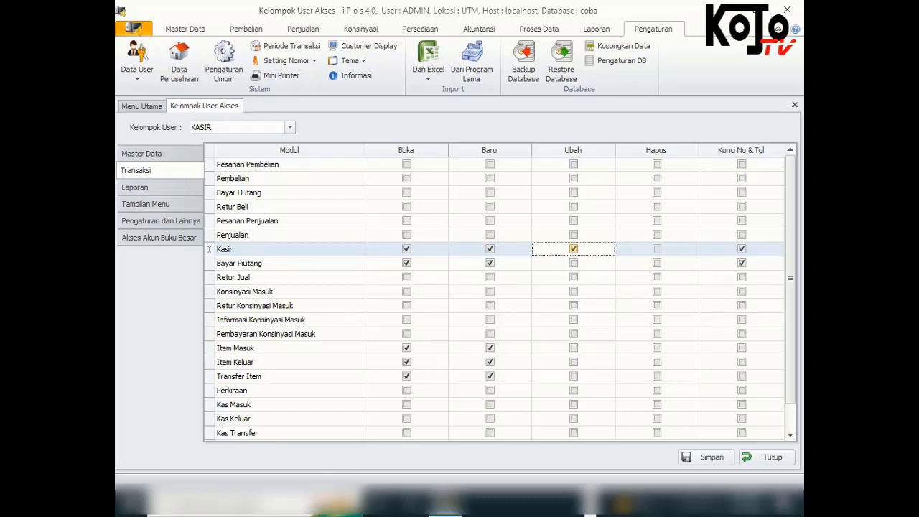
click(657, 249)
click(574, 250)
click(657, 249)
click(706, 457)
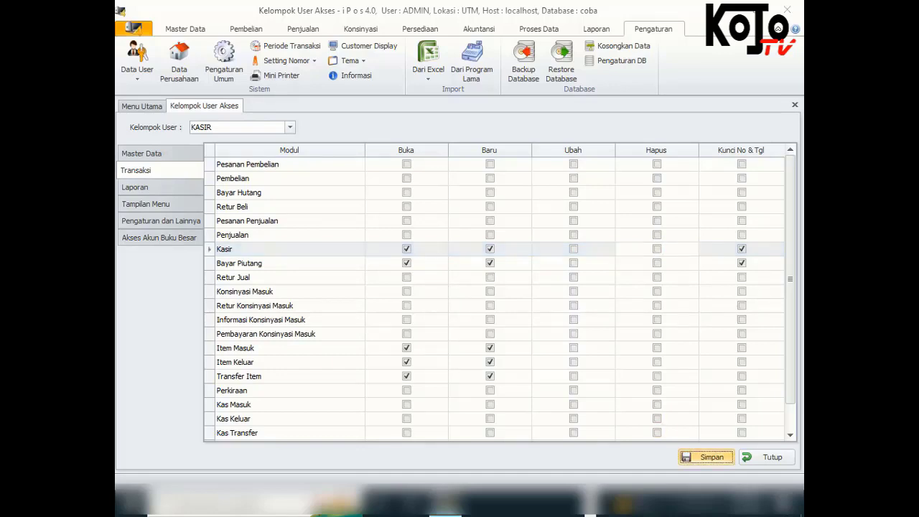
click(529, 296)
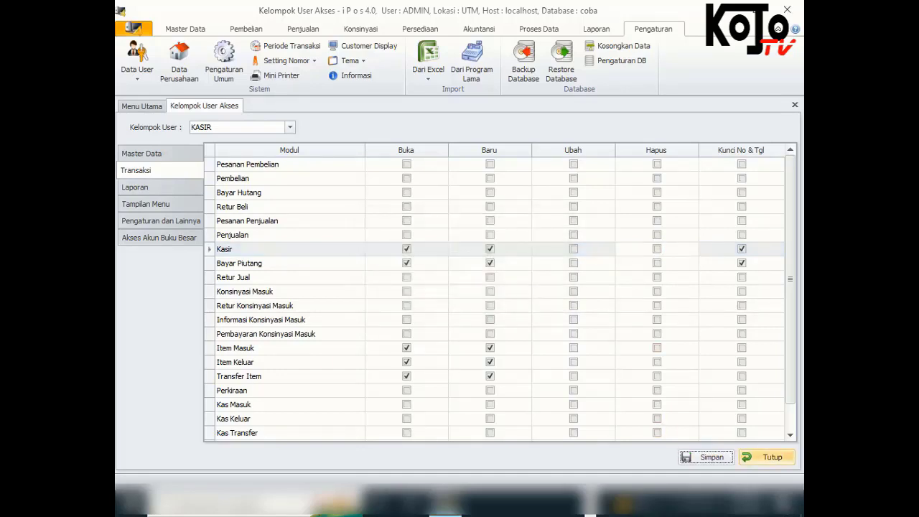
click(768, 457)
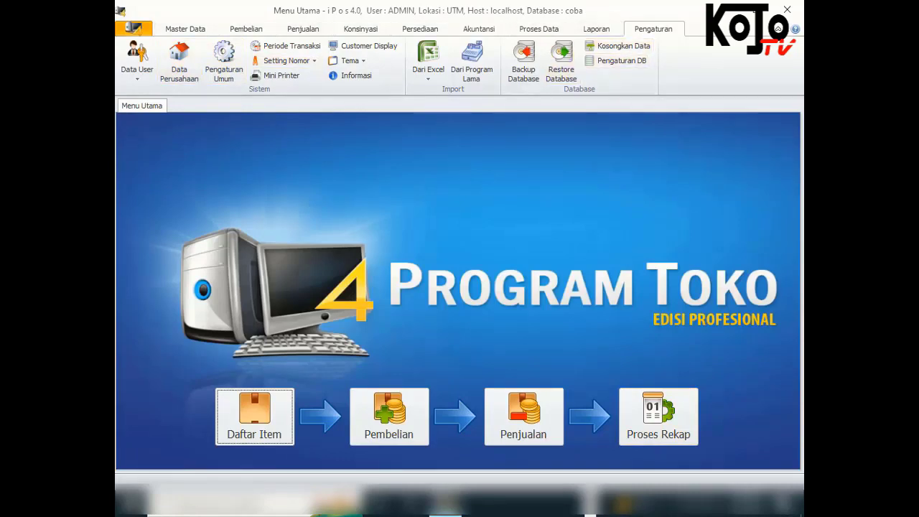
Log out of the administrator session and sign in as the cashier user
click(132, 28)
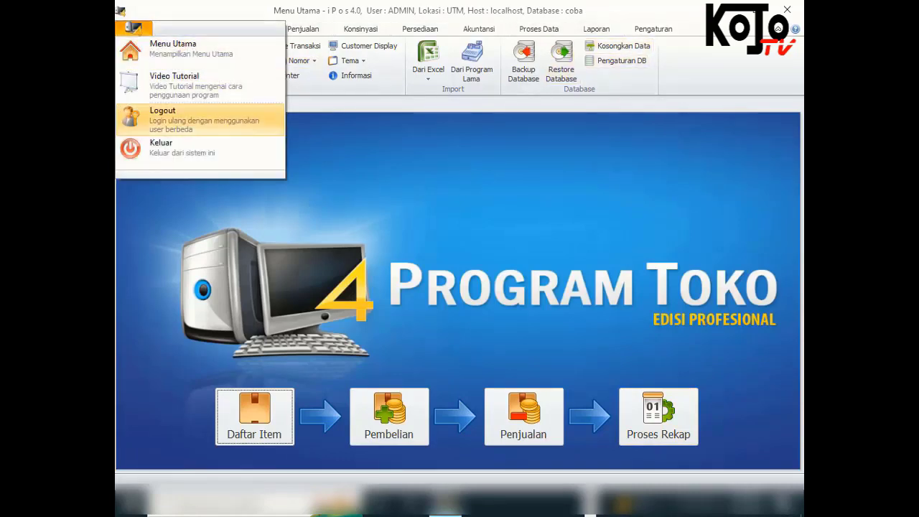
click(144, 117)
click(503, 295)
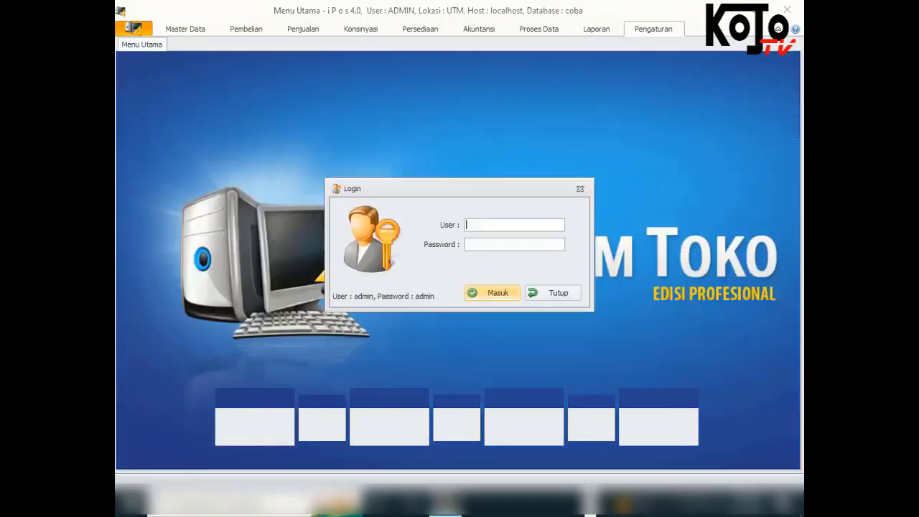
text(budi)
key(Tab)
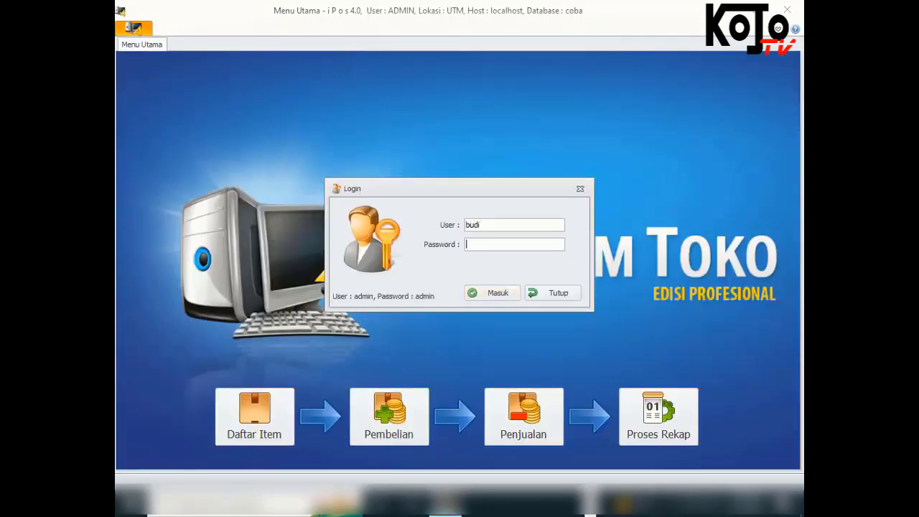
text(budi)
key(Return)
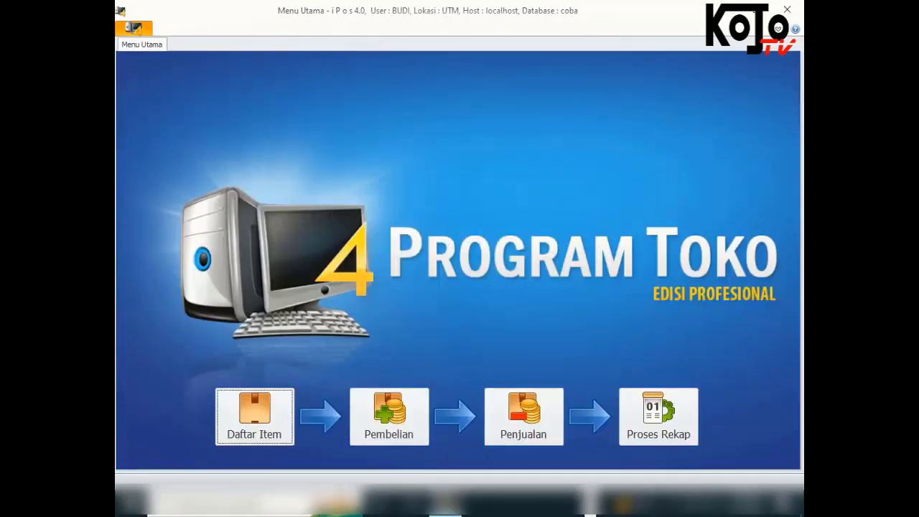
Discard the new sale, open and close the saved sale, then try Hapus and cancel authorisation
key(ctrl+End)
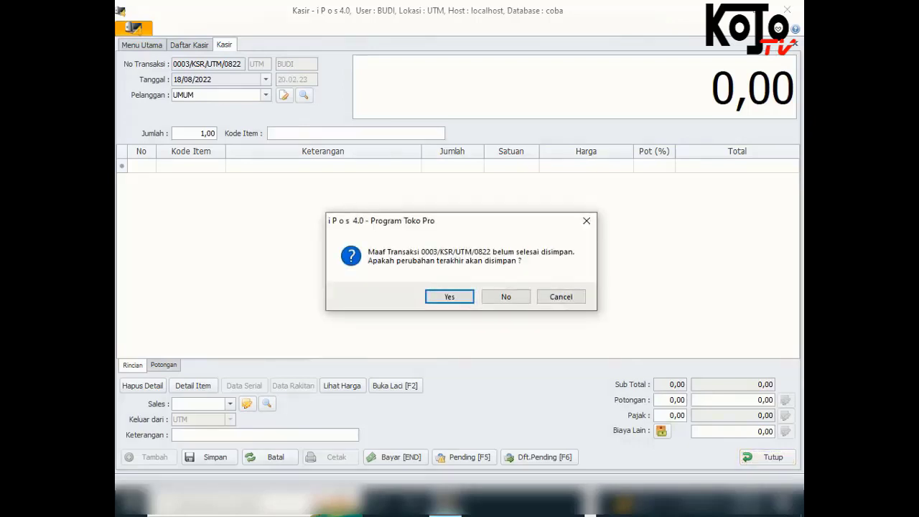
key(n)
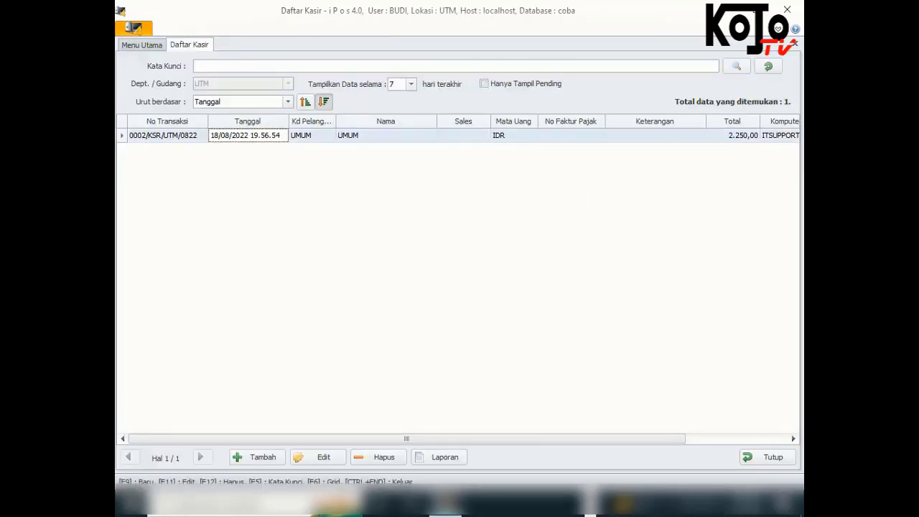
key(F11)
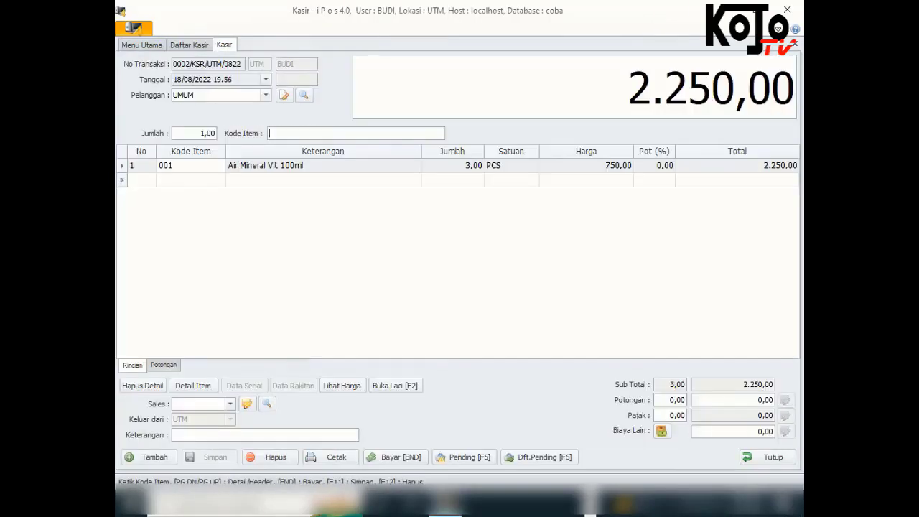
click(768, 458)
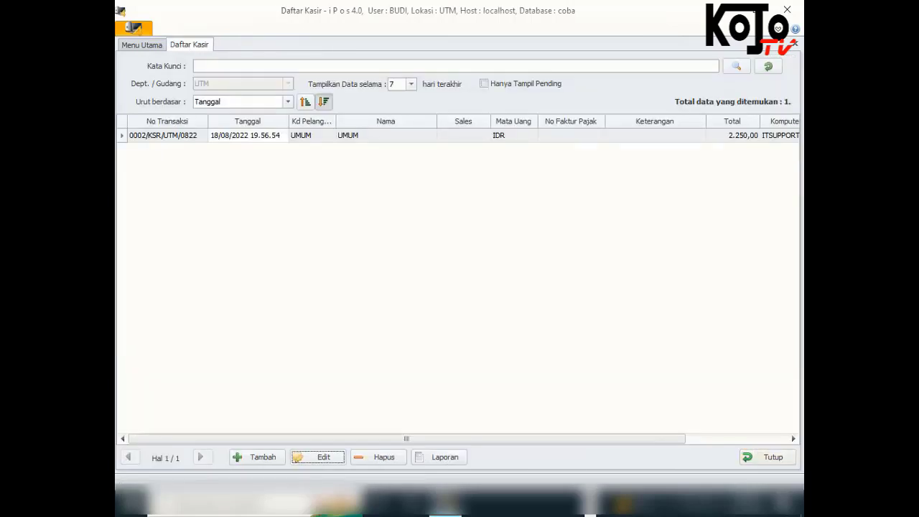
key(F12)
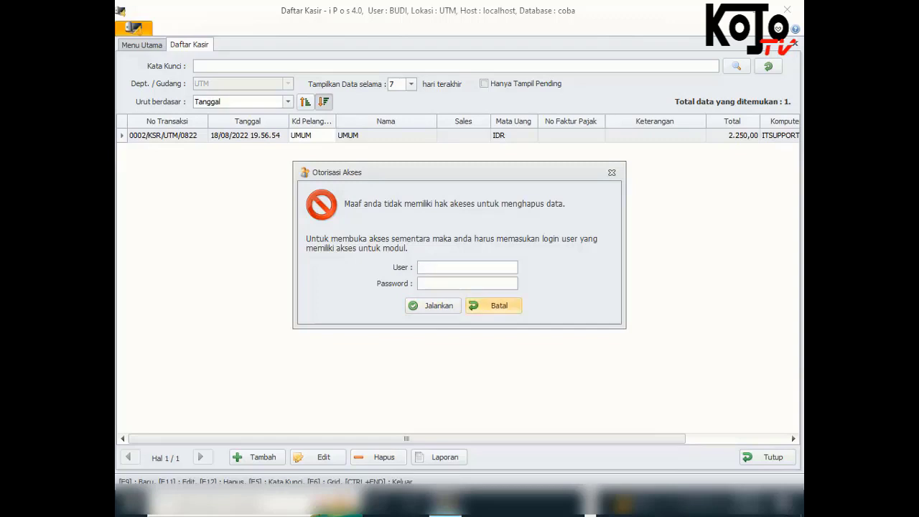
click(493, 306)
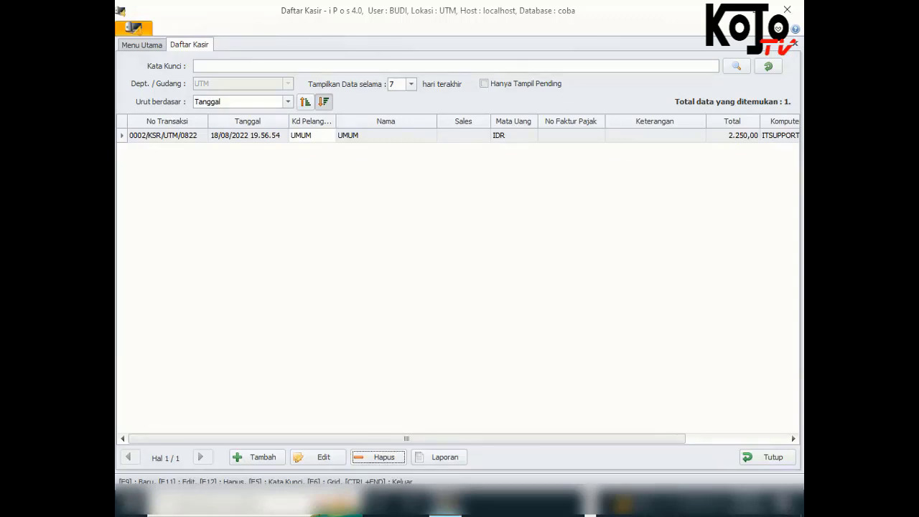
key(ctrl+End)
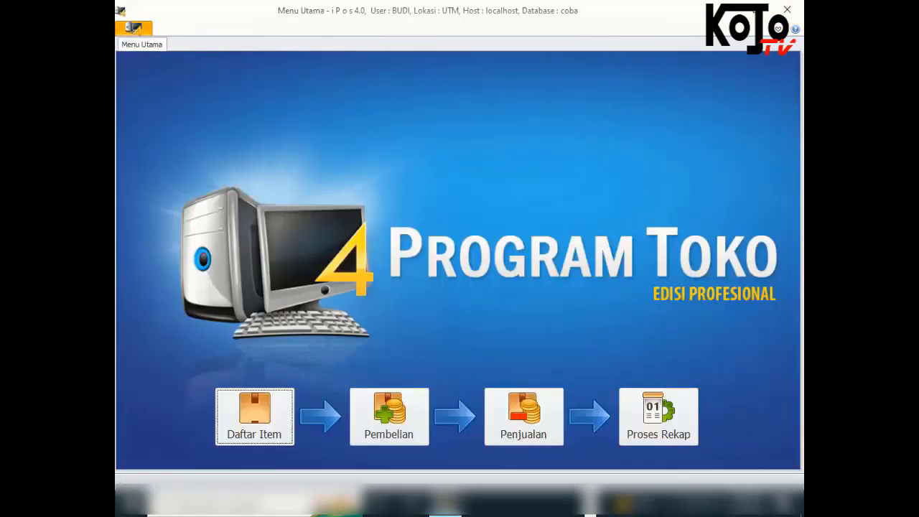
Log out of the cashier user and sign in with the administrator account
click(134, 28)
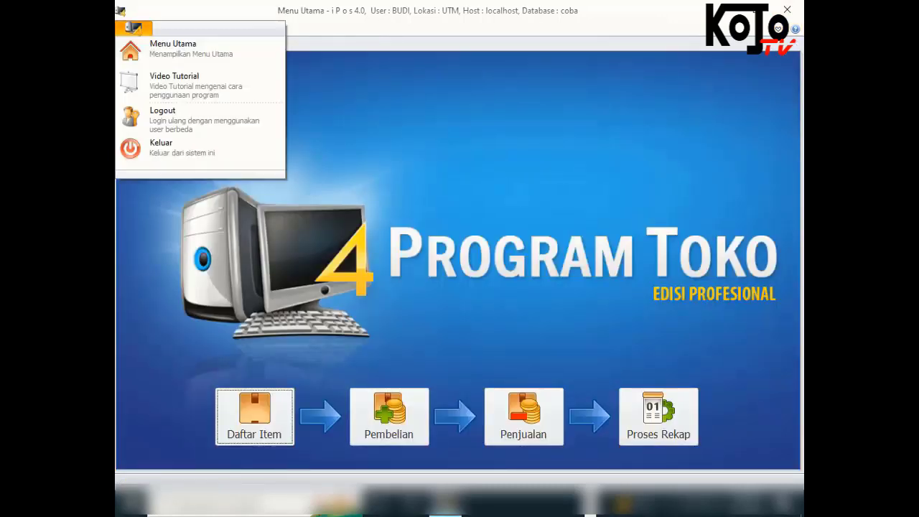
click(163, 114)
key(Return)
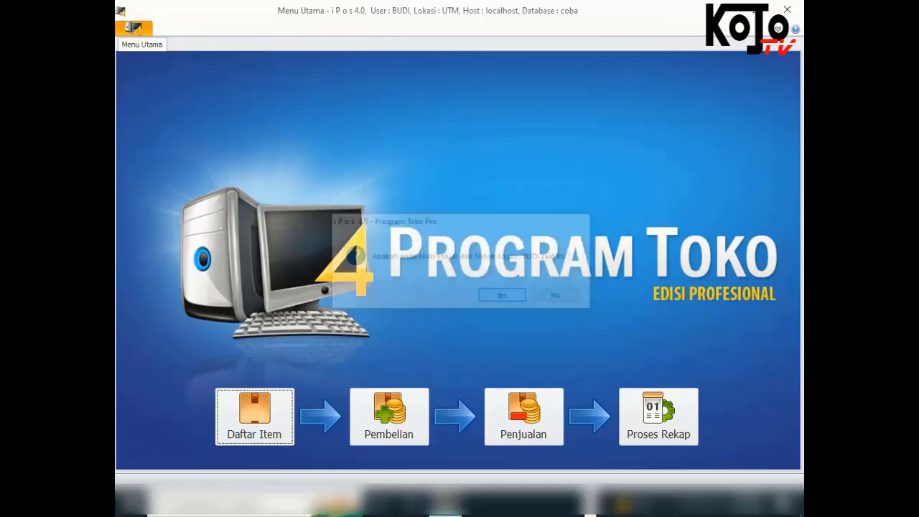
text(admin)
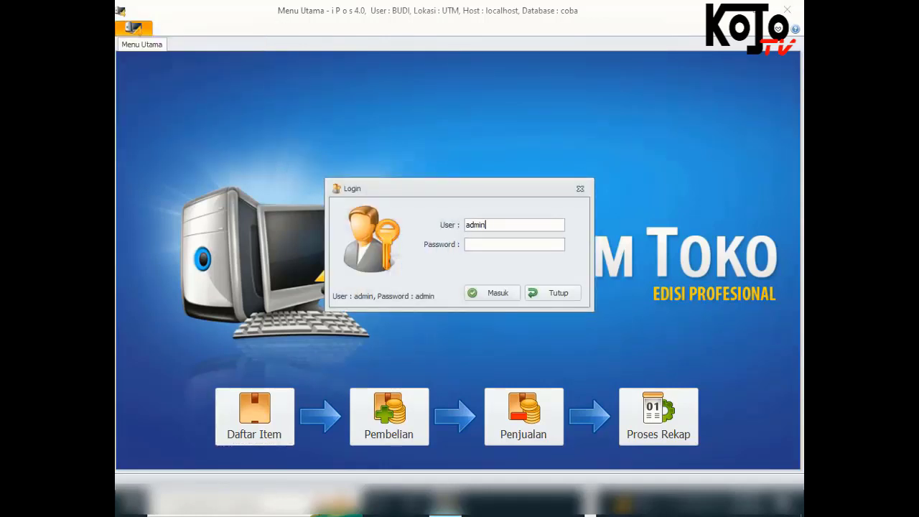
key(Tab)
text(admin)
key(Return)
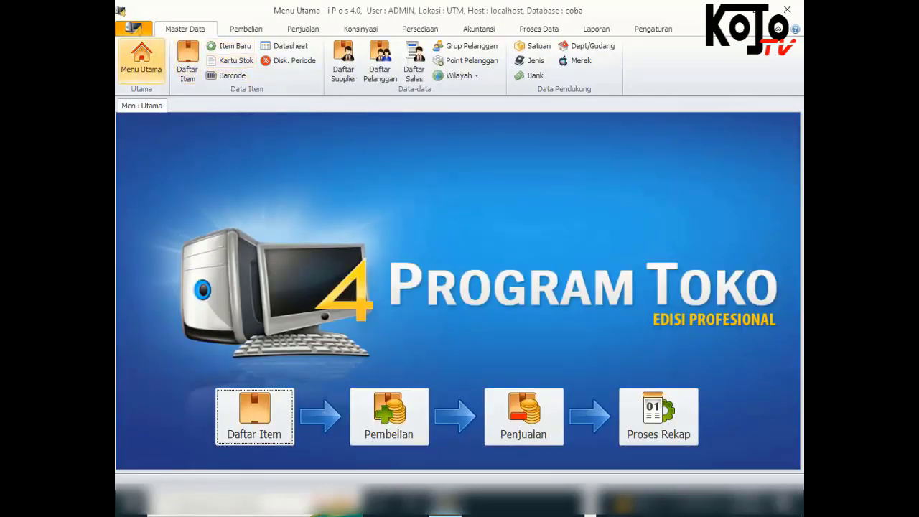
Open the Daftar User list from the Pengaturan tab's Data User options
click(653, 28)
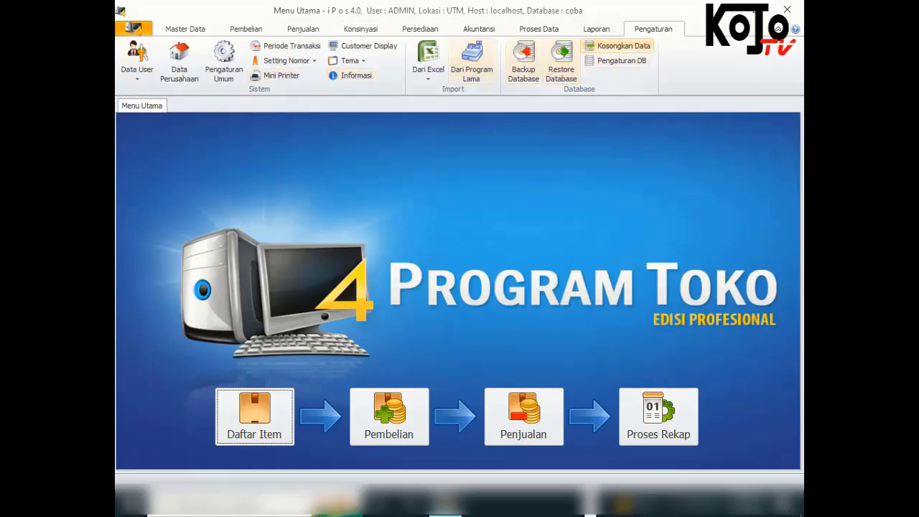
click(137, 65)
click(164, 107)
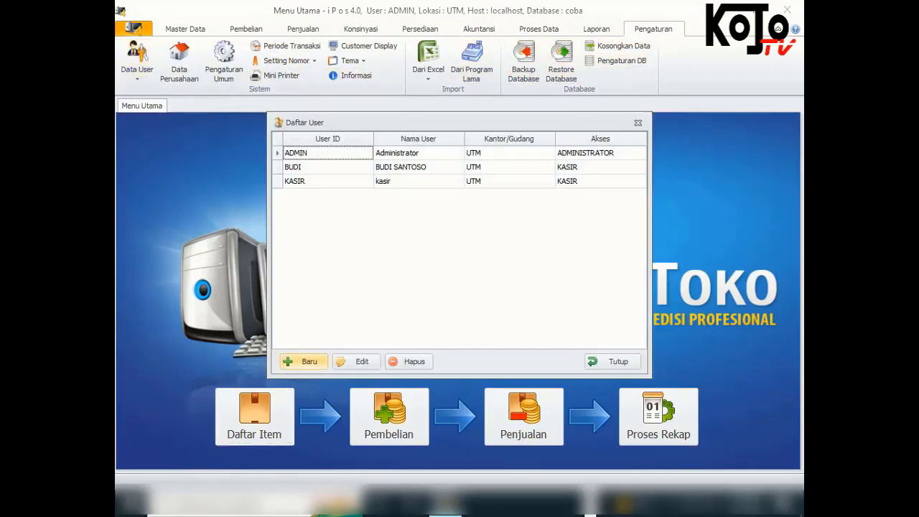
Start a new user and enter its user ID and full name
click(303, 361)
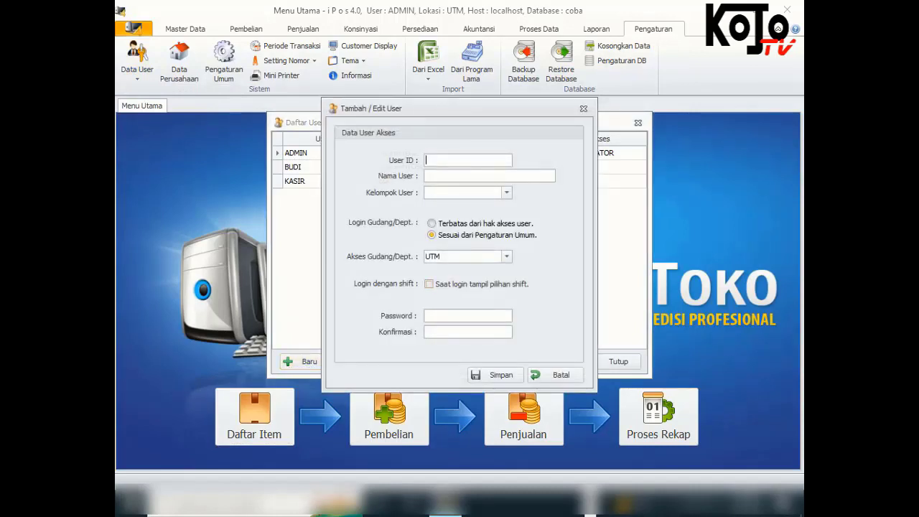
drag(473, 108, 580, 167)
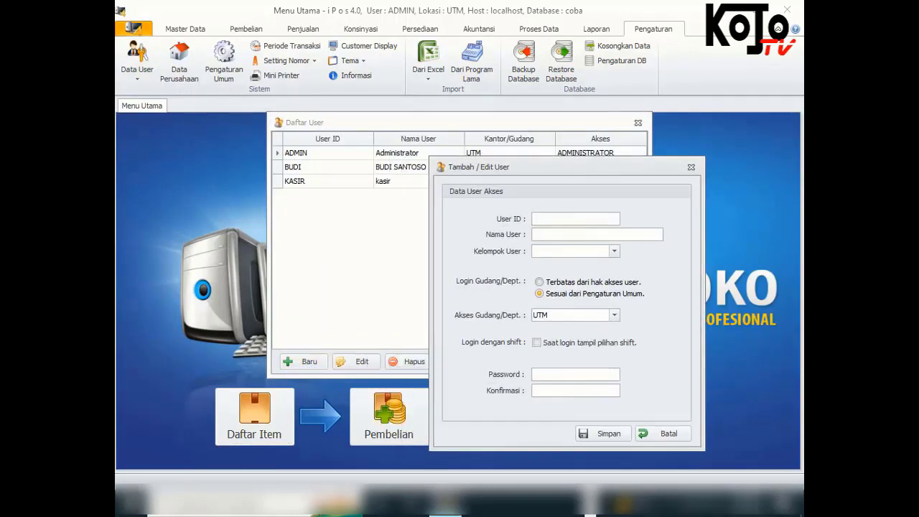
text(aku)
key(BackSpace)
key(BackSpace)
key(BackSpace)
text(AGUS)
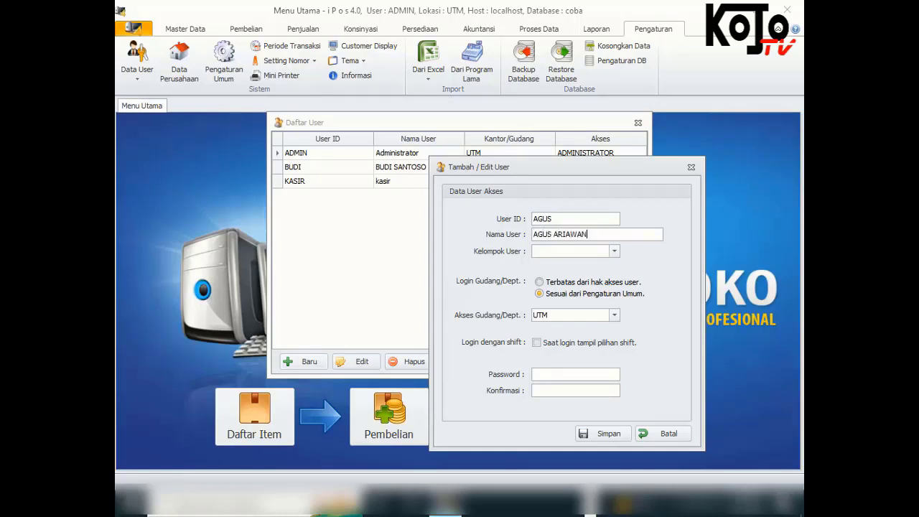
Set the new user's group to SUPERVISOR with warehouse login 'Sesuai dari Pengaturan Umum'
click(615, 252)
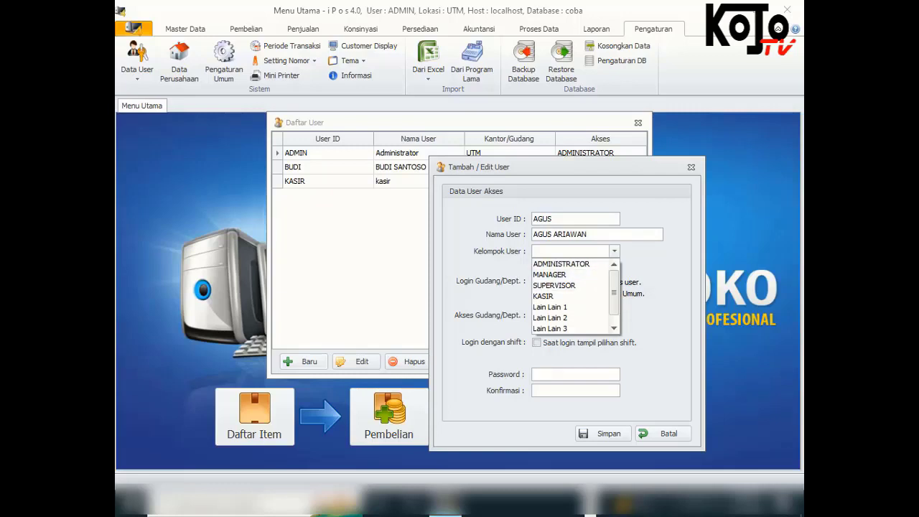
click(554, 285)
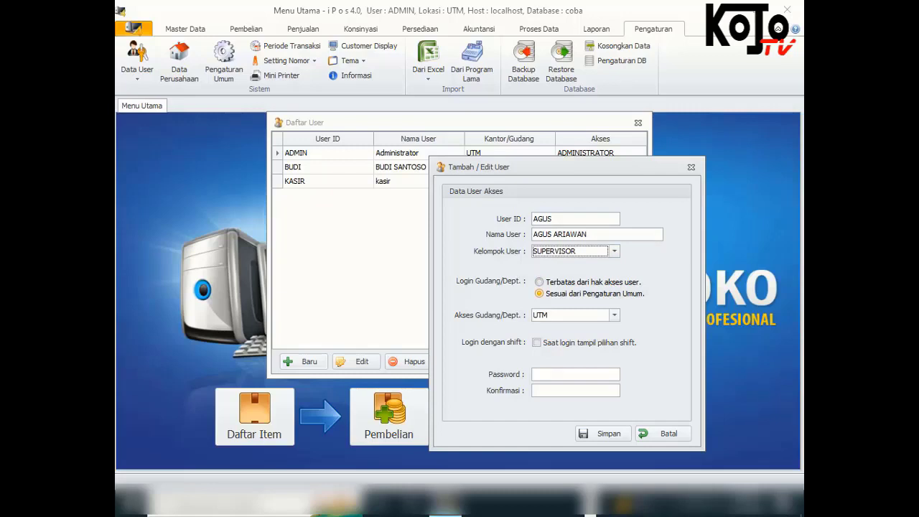
click(540, 282)
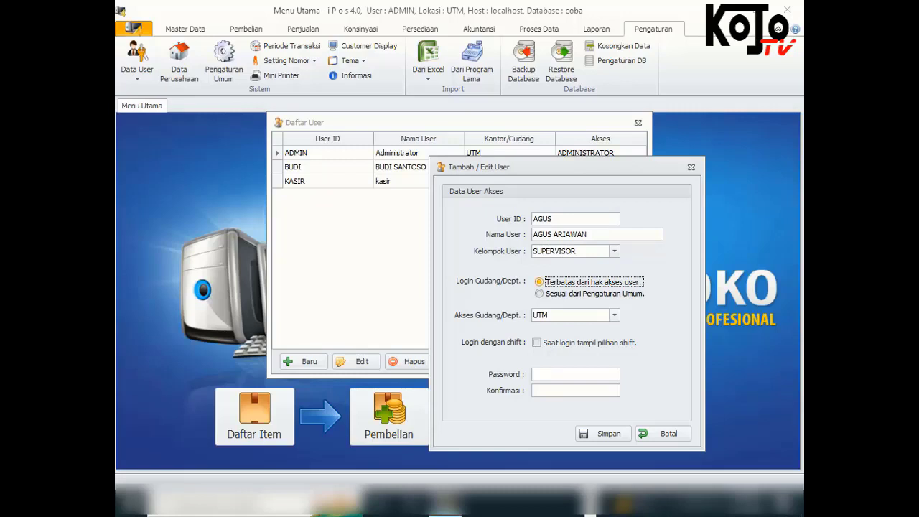
click(540, 294)
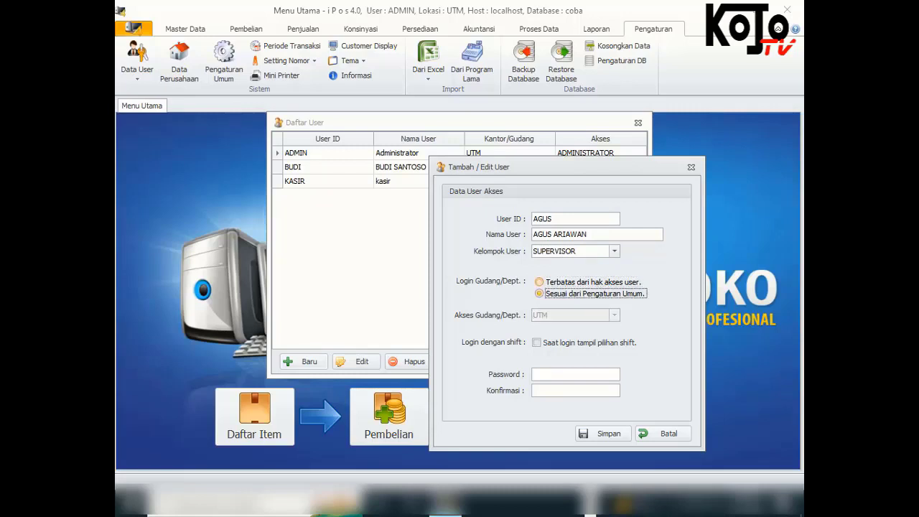
Enter and confirm the user's password, save the user, and close the form and user list
click(560, 374)
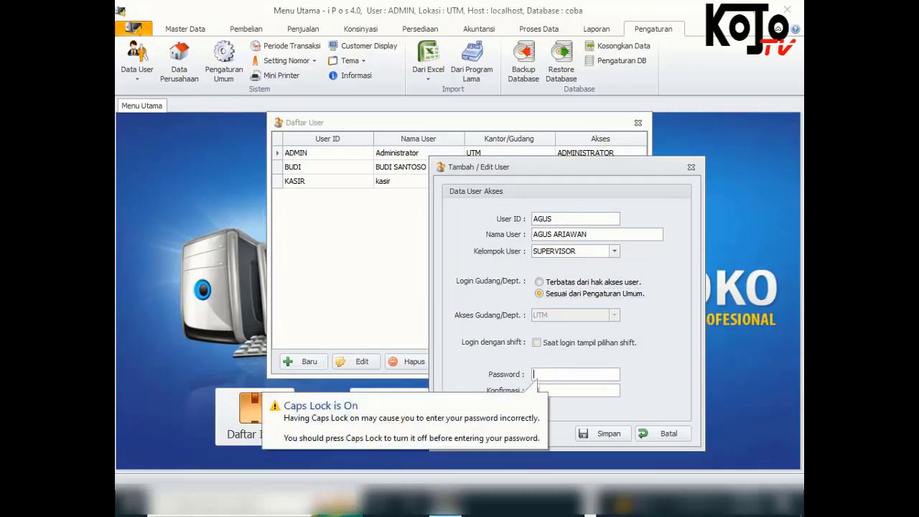
text(1234)
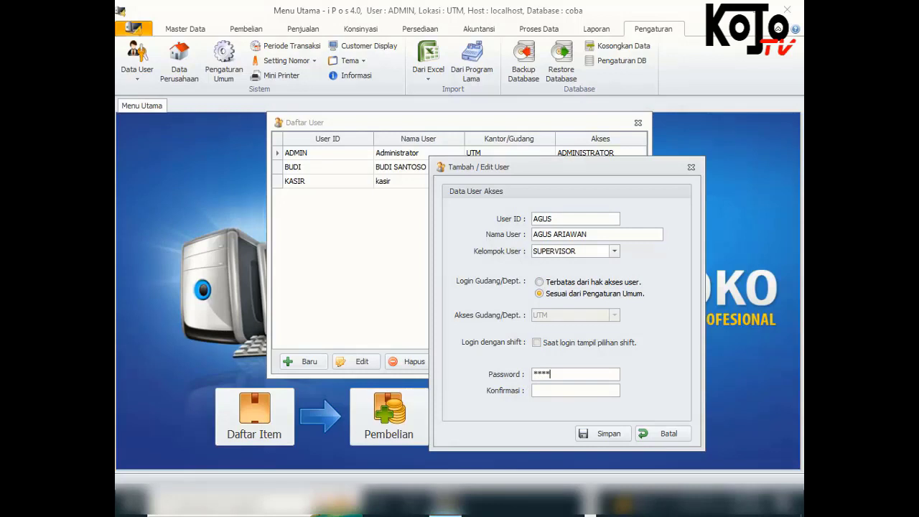
key(Tab)
text(1234)
click(603, 434)
click(511, 295)
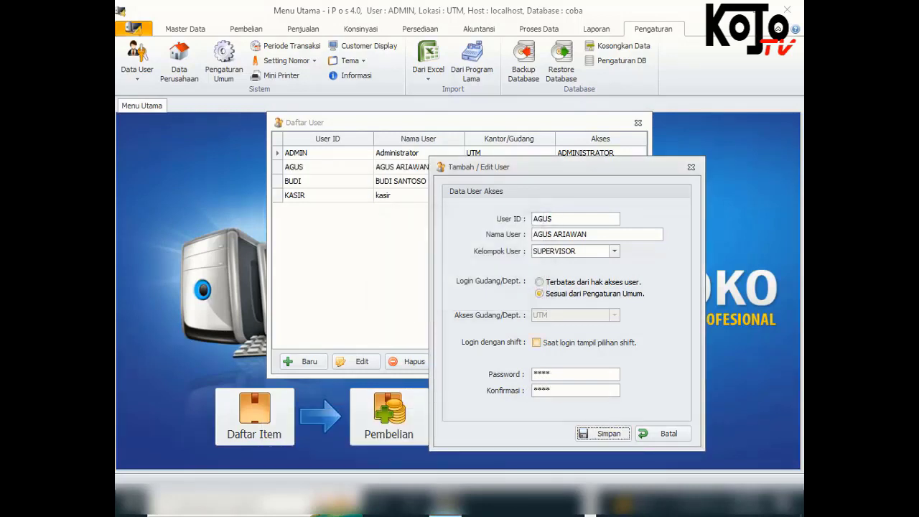
click(662, 433)
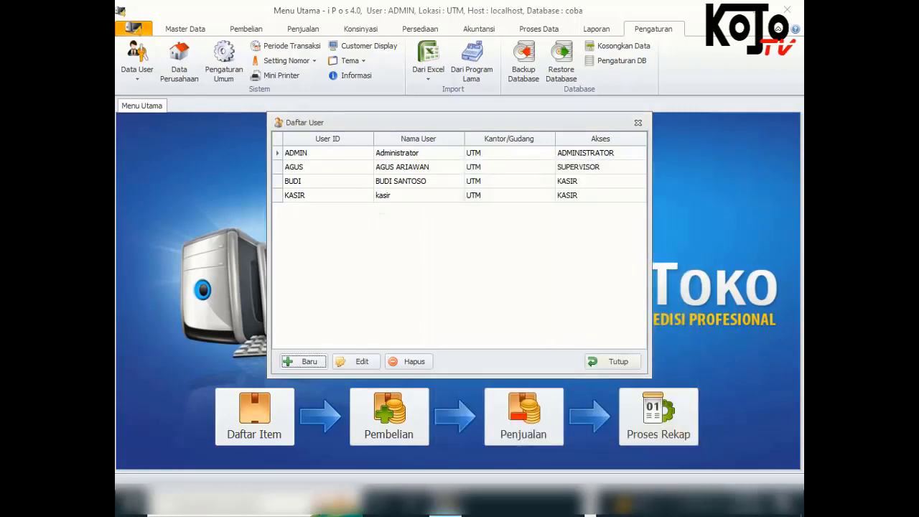
click(611, 361)
click(136, 72)
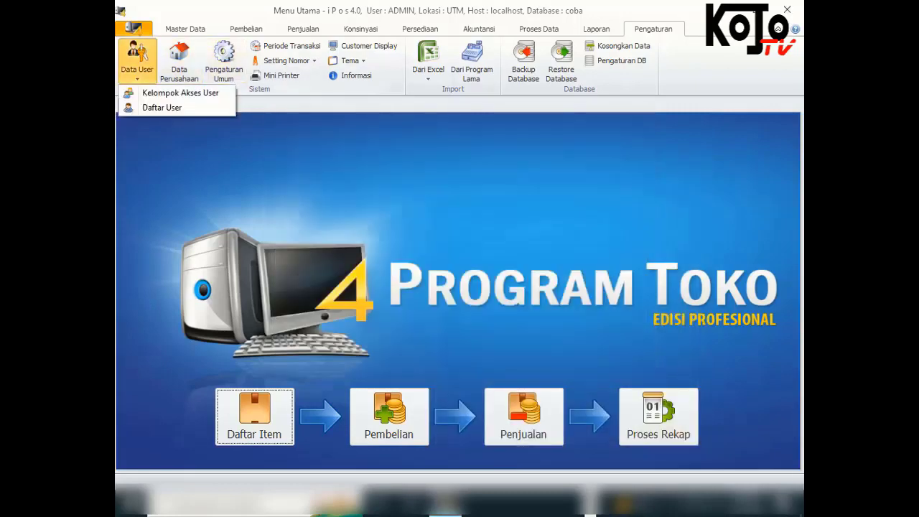
click(179, 92)
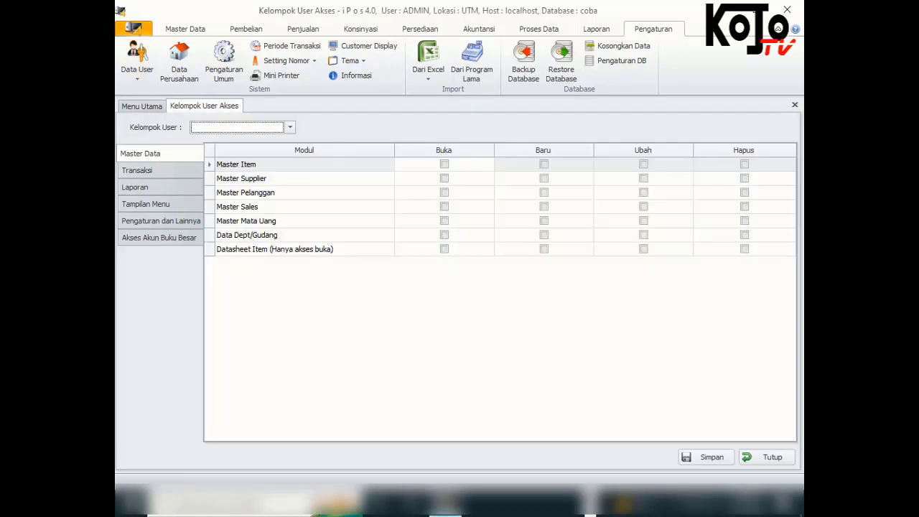
click(290, 128)
click(214, 161)
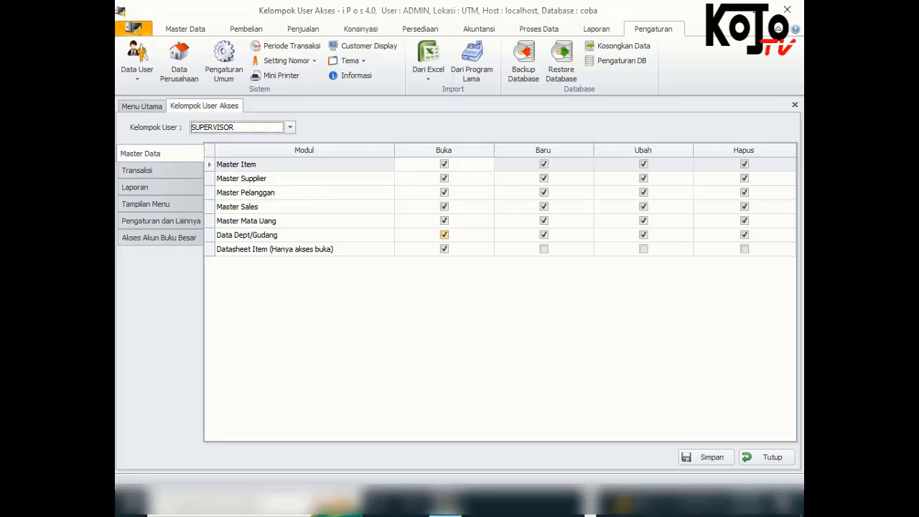
click(137, 170)
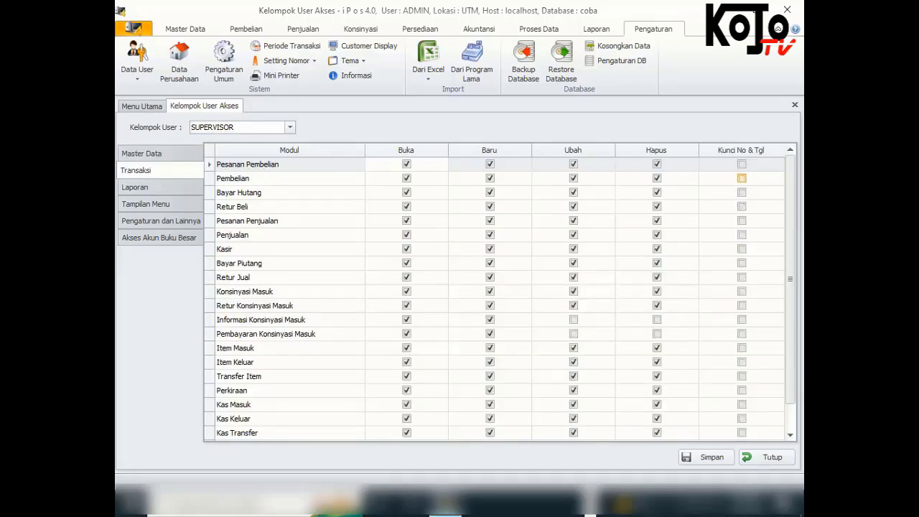
scroll(495, 298, down, 1)
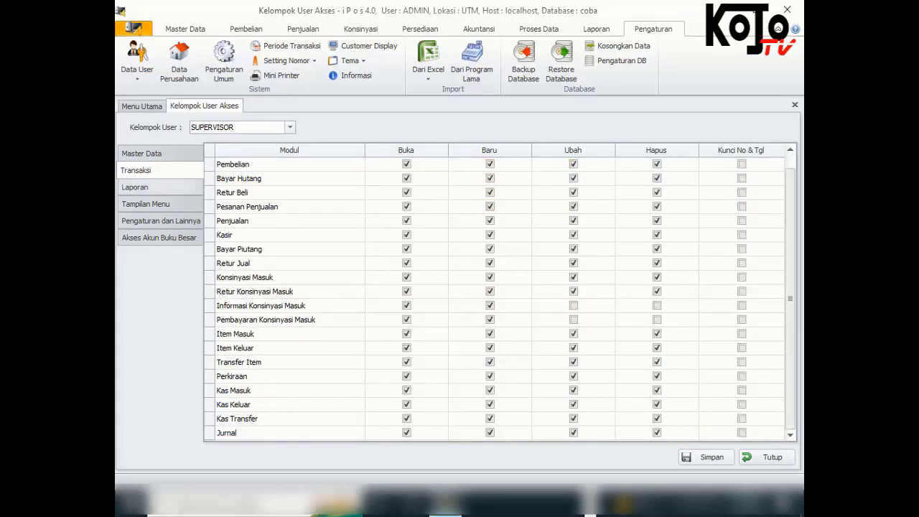
click(134, 187)
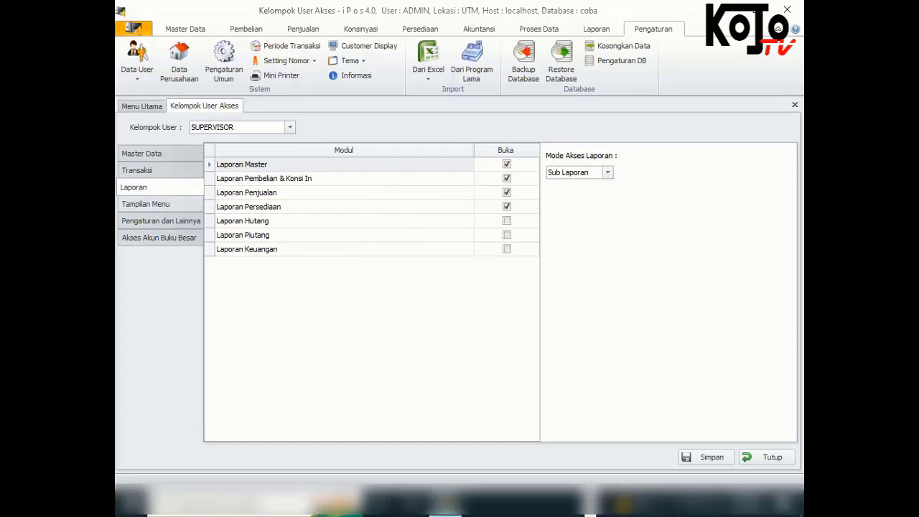
click(146, 203)
click(160, 221)
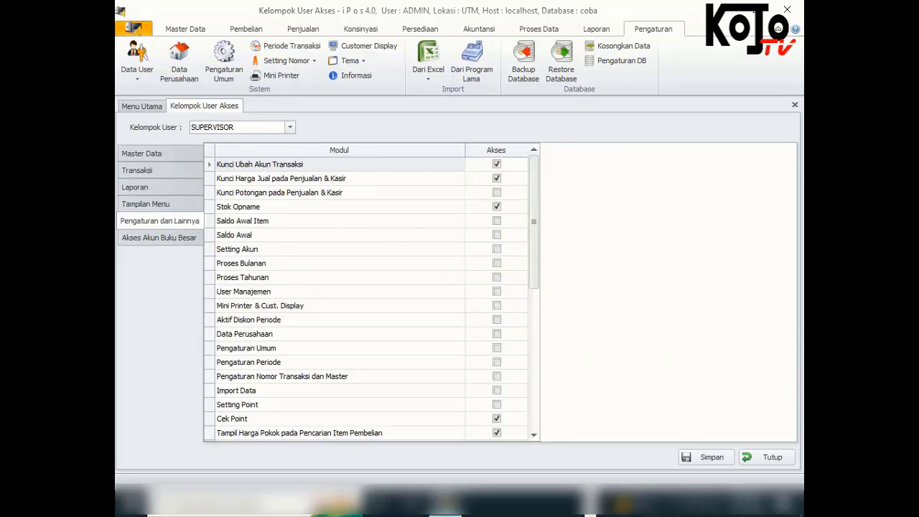
scroll(370, 298, down, 7)
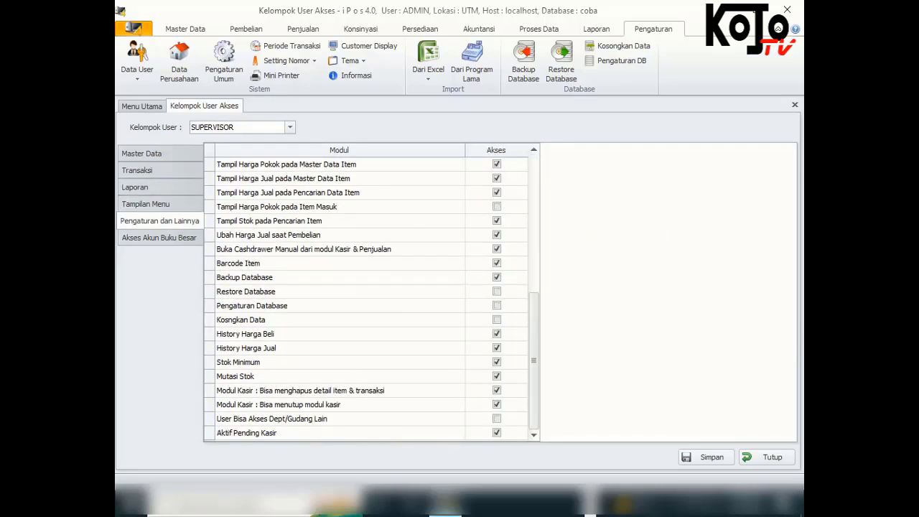
click(158, 238)
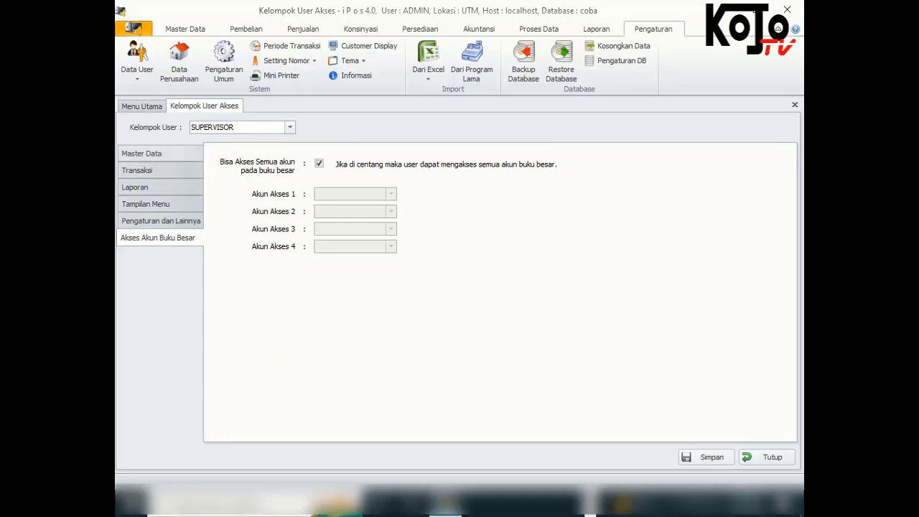
click(141, 154)
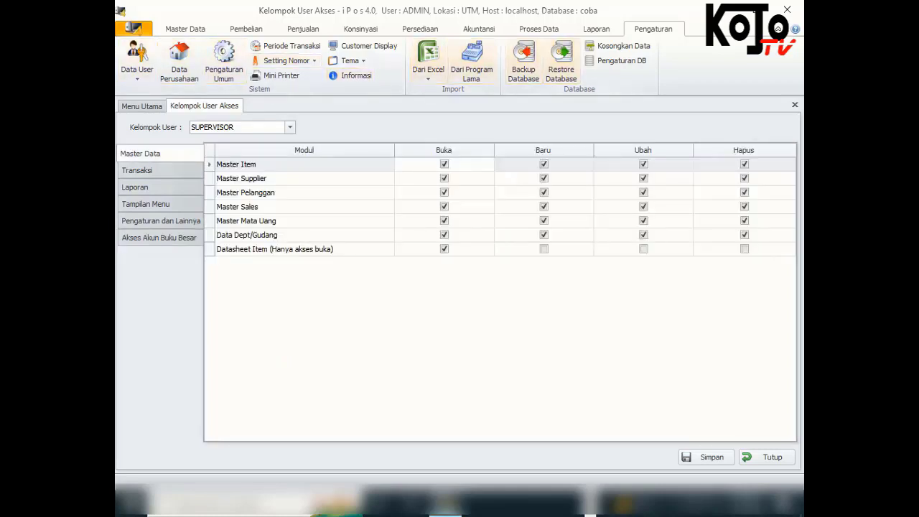
click(794, 104)
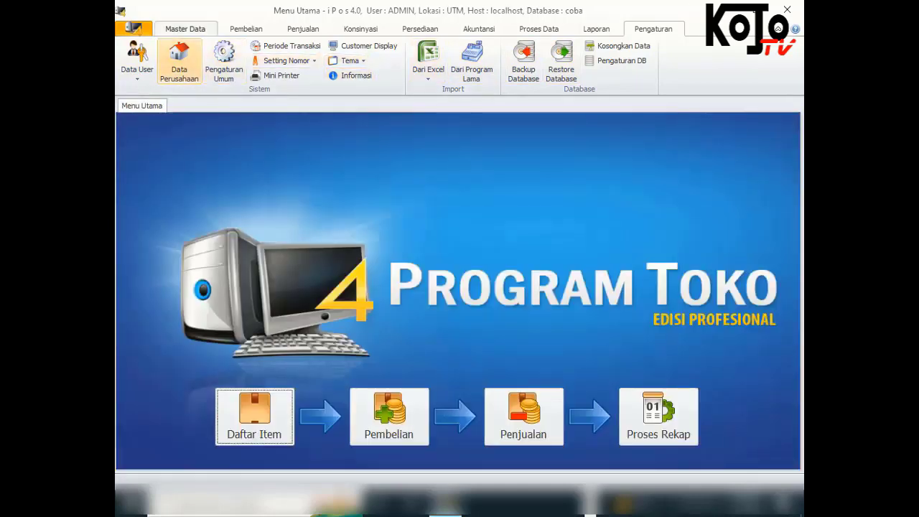
click(136, 61)
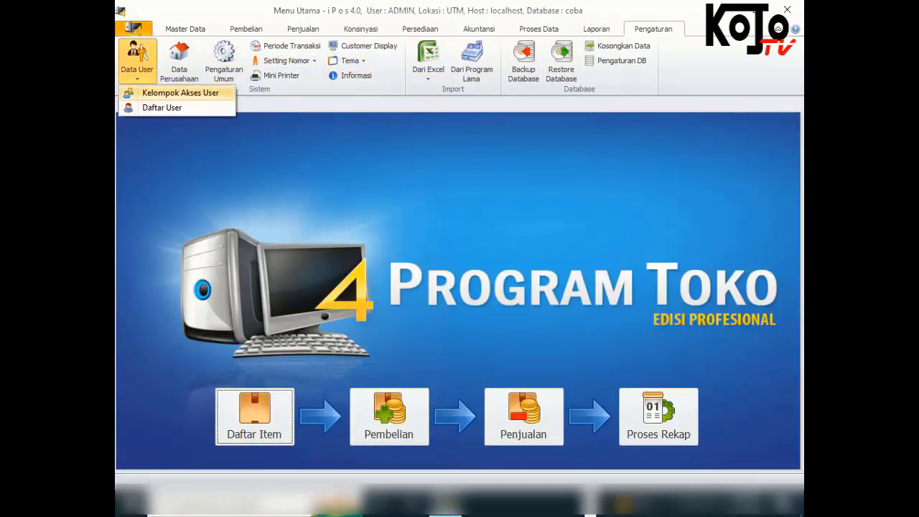
Log out of ADMIN and sign in with the new supervisor user's ID and password
click(134, 29)
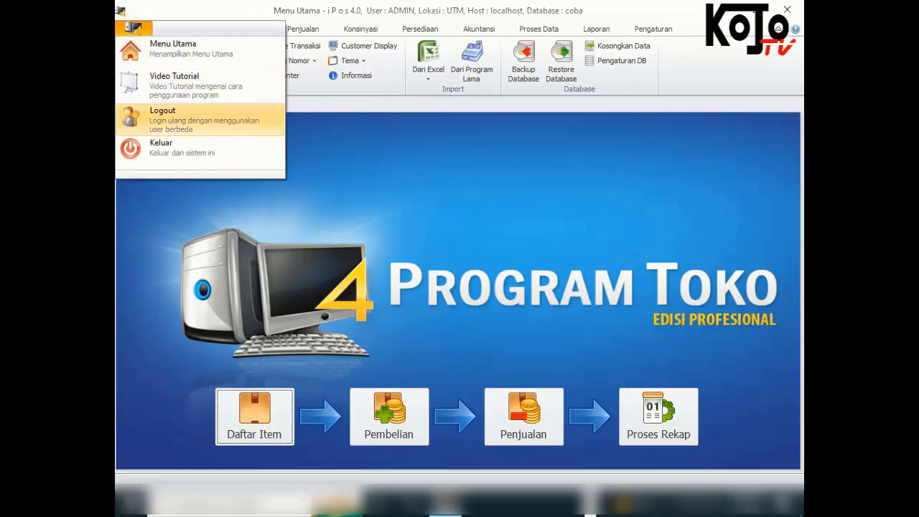
click(172, 115)
click(499, 296)
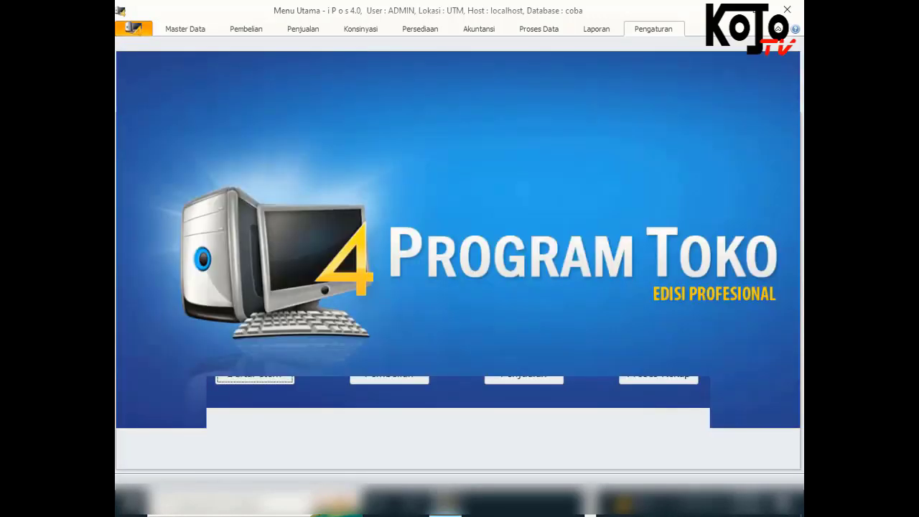
text(ADMIN)
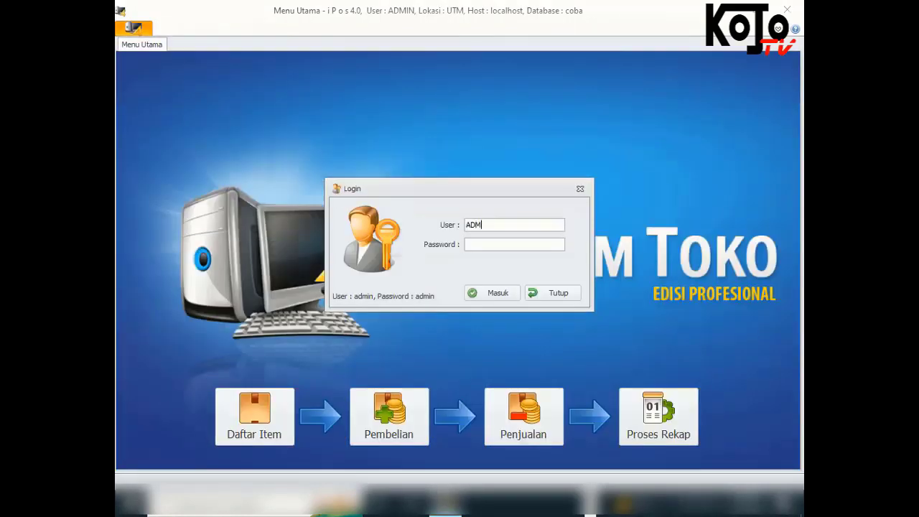
key(Tab)
key(shift+Tab)
text(AGUS)
key(Tab)
text(AGUS)
key(Tab)
key(Return)
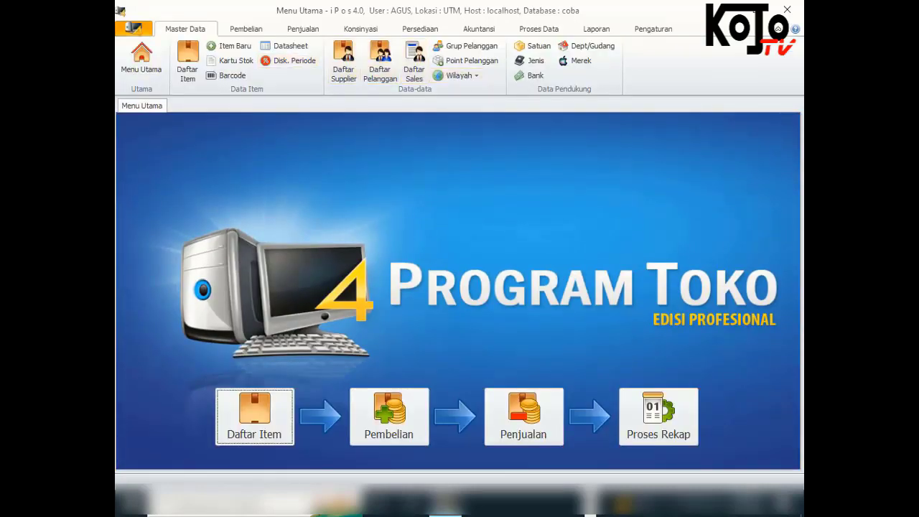
Open Daftar Pembelian from the Pembelian tab, then switch to the Penjualan tab
click(246, 29)
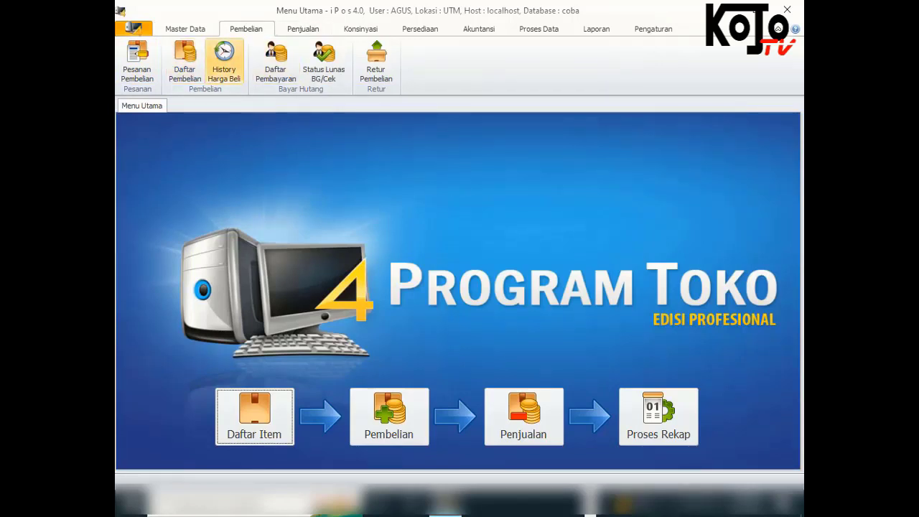
click(184, 61)
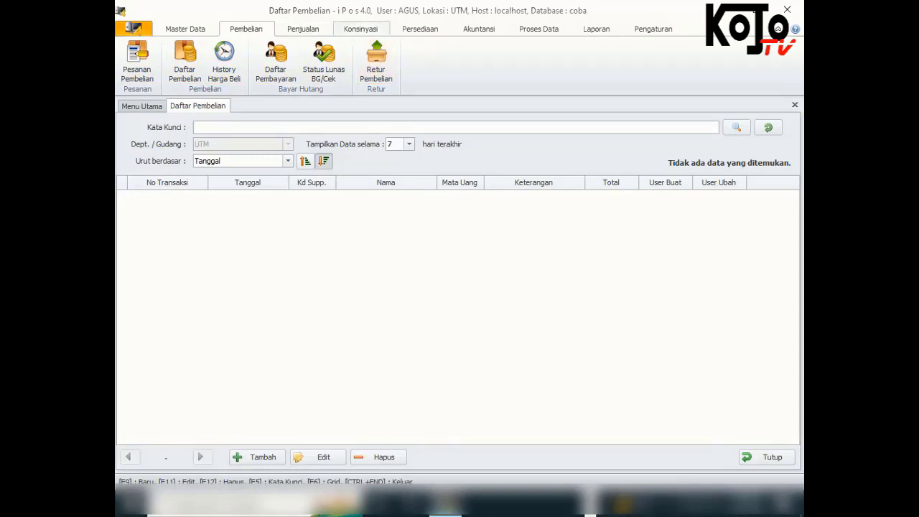
click(303, 29)
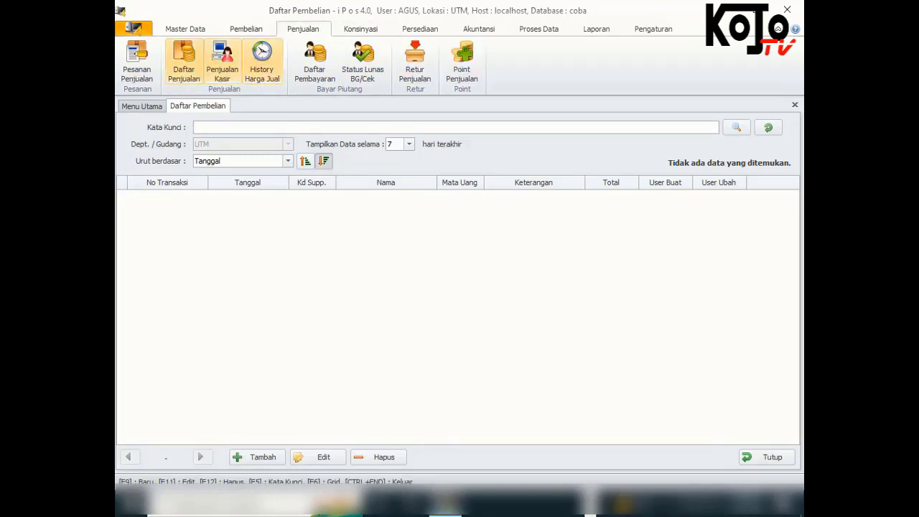